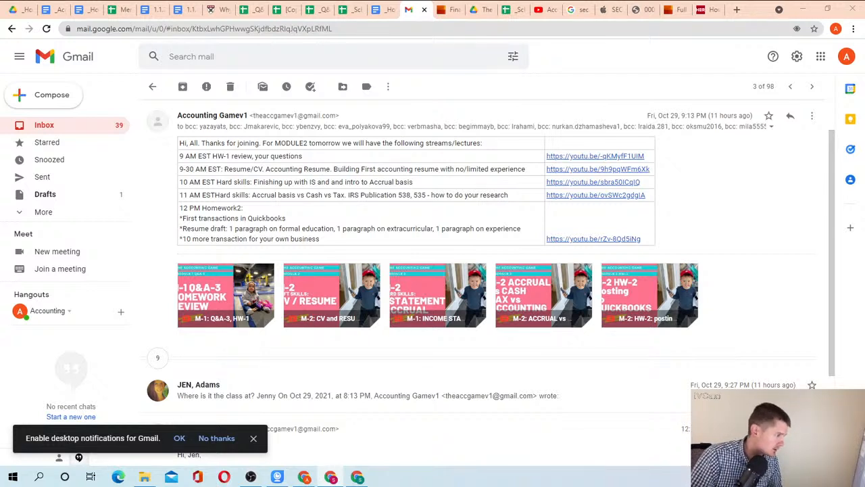
Step: Open the live stream at youtu.be/-qKMyfF1UIM in a new tab, check its playback quality settings, and close it
{"action": "left_click", "coordinate": [737, 10]}
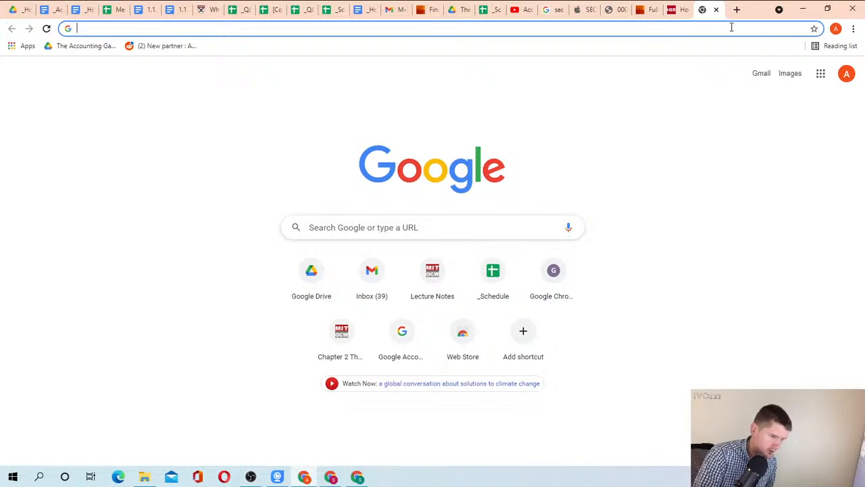
{"action": "type", "text": "https://youtu.be/-qKMyfF1UIM"}
{"action": "key", "text": "Return"}
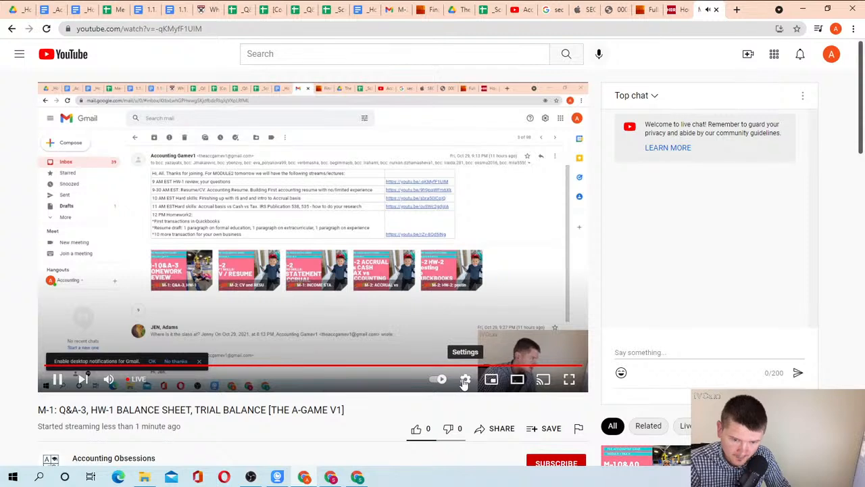
{"action": "left_click", "coordinate": [465, 382]}
{"action": "left_click", "coordinate": [519, 351]}
{"action": "left_click", "coordinate": [496, 238]}
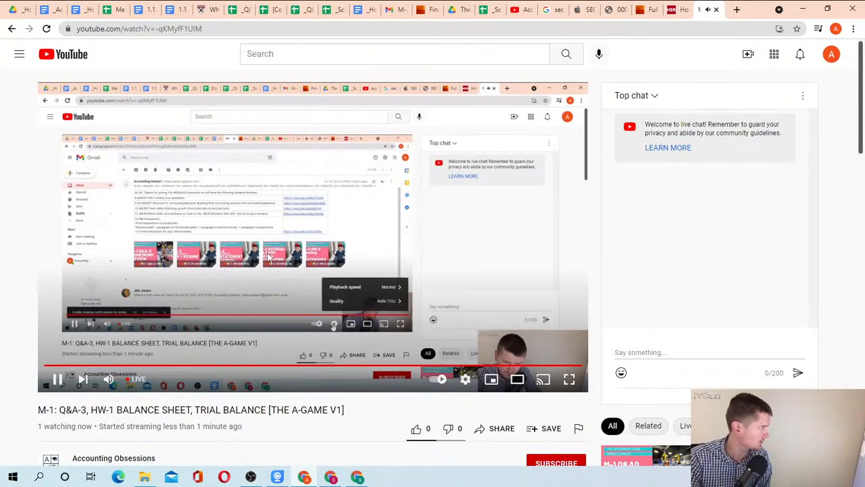
{"action": "left_click", "coordinate": [717, 10]}
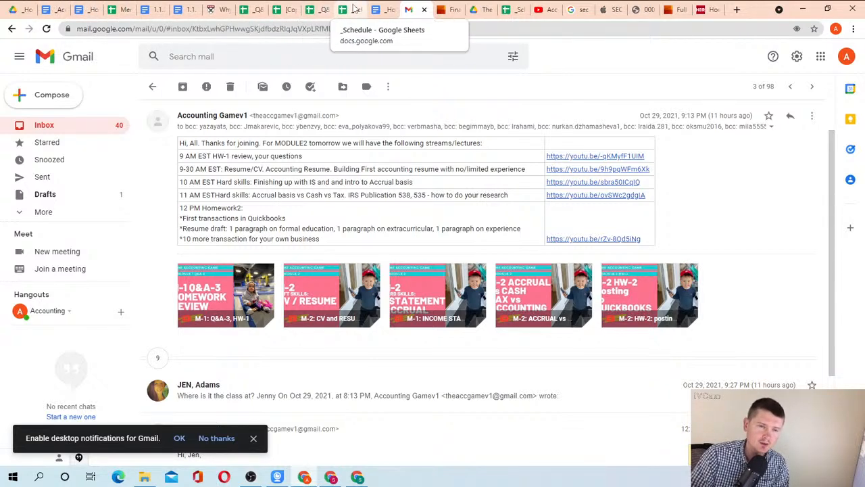
Step: Open the _Schedule spreadsheet from The Accounting Game v1 folder in Google Drive
{"action": "left_click", "coordinate": [15, 9]}
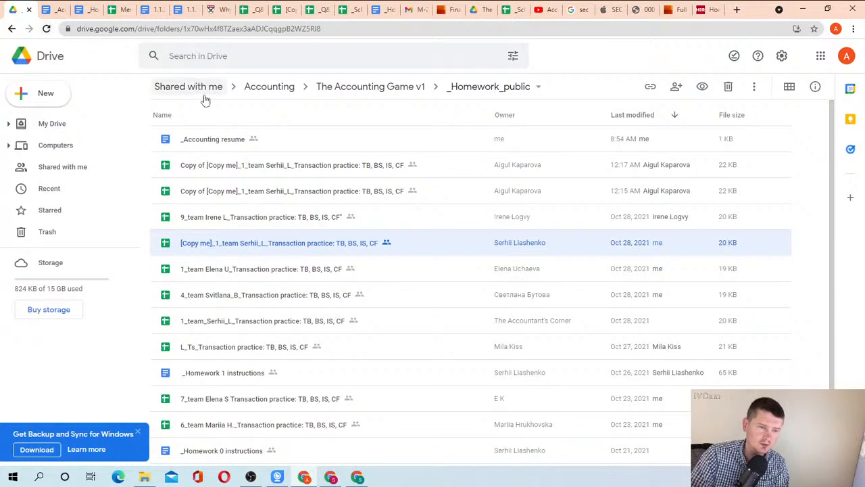
{"action": "left_click", "coordinate": [354, 88]}
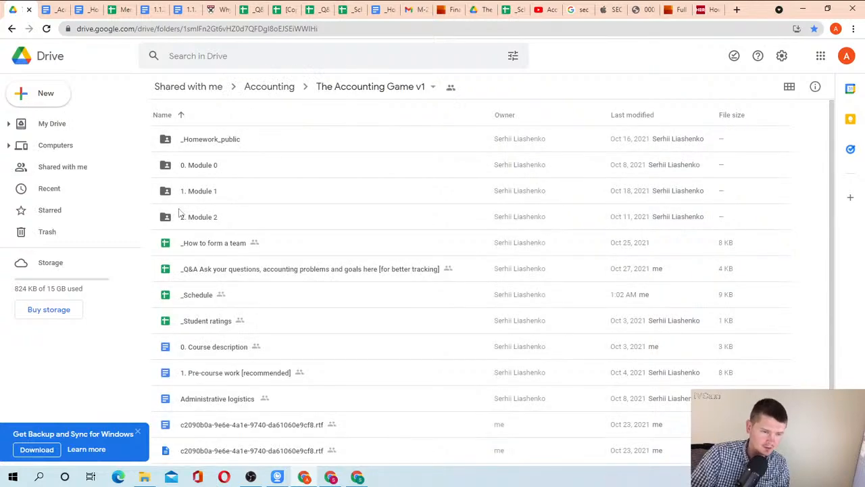
{"action": "double_click", "coordinate": [202, 301]}
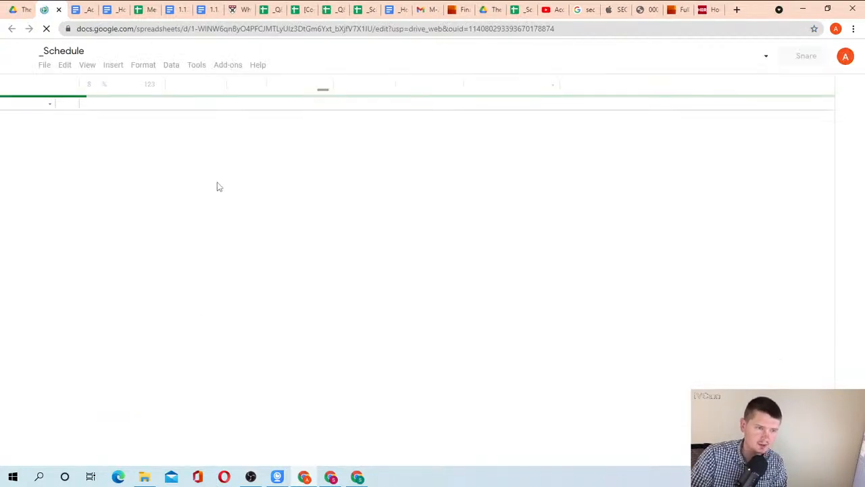
Step: Examine the time, duration and topic of the early bird Q&A entry in the October 30 Module 2 schedule
{"action": "scroll", "coordinate": [177, 217], "scroll_direction": "down", "scroll_amount": 5}
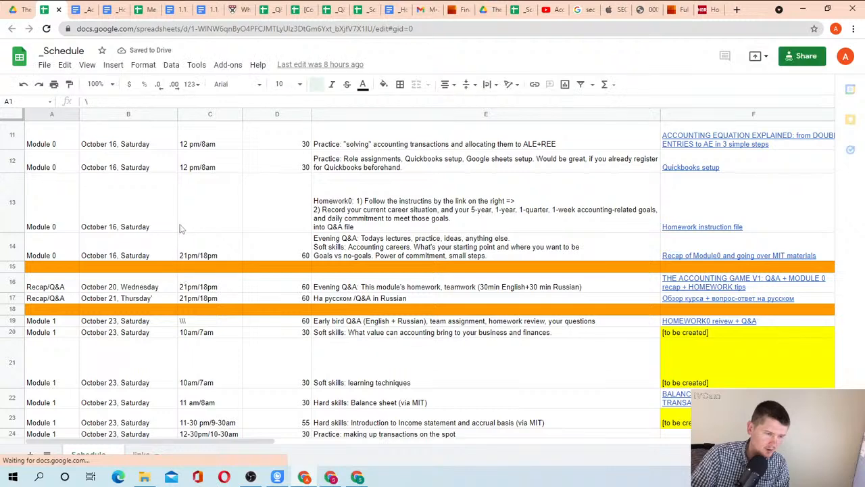
{"action": "scroll", "coordinate": [183, 250], "scroll_direction": "down", "scroll_amount": 5}
{"action": "scroll", "coordinate": [142, 271], "scroll_direction": "down", "scroll_amount": 1}
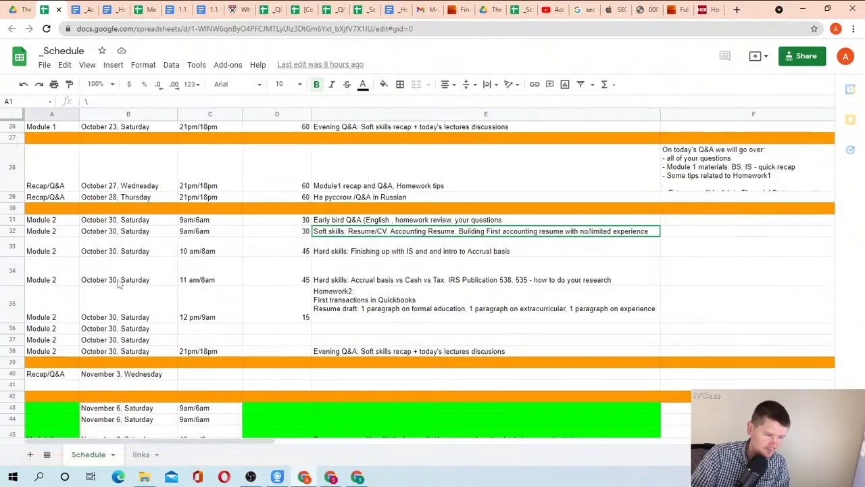
{"action": "left_click", "coordinate": [116, 223]}
{"action": "key", "text": "Left"}
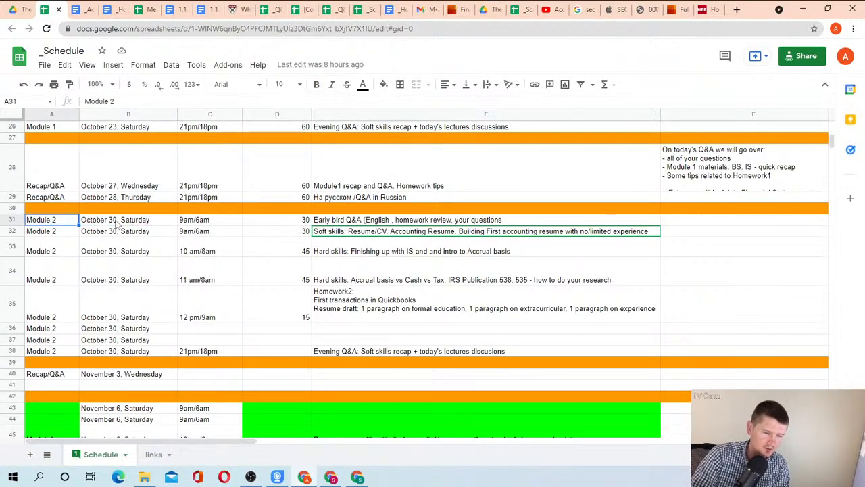
{"action": "key", "text": "Right"}
{"action": "key", "text": "Right"}
{"action": "key", "text": "Right"}
{"action": "key", "text": "Right"}
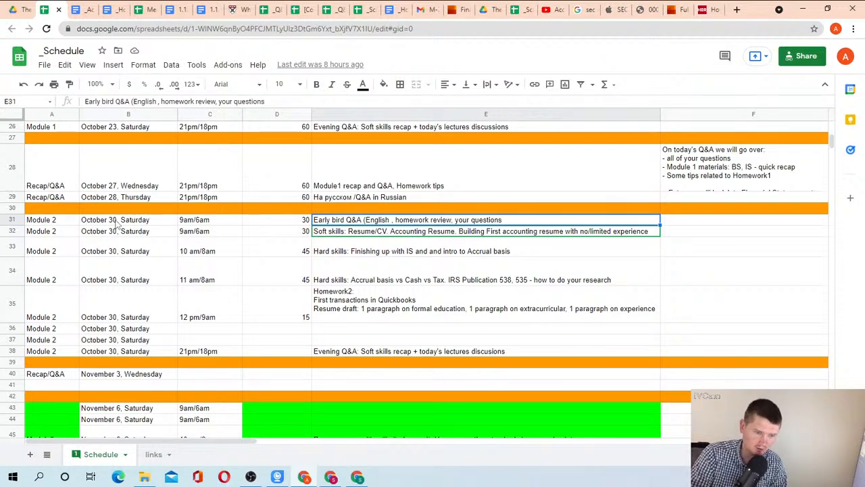
{"action": "key", "text": "Left"}
{"action": "key", "text": "Left"}
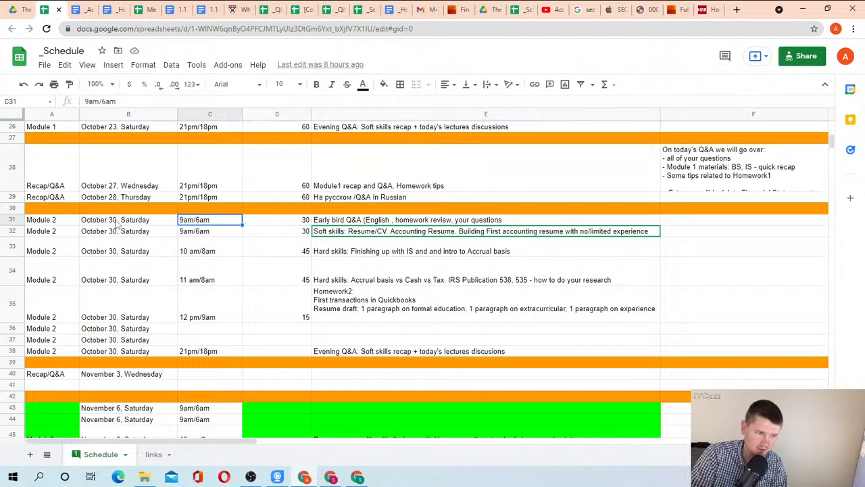
{"action": "key", "text": "Right"}
{"action": "key", "text": "Right"}
Step: Examine the time, duration and topic of the October 30 soft skills entry on accounting resumes
{"action": "key", "text": "Down"}
{"action": "key", "text": "Left"}
{"action": "key", "text": "Left"}
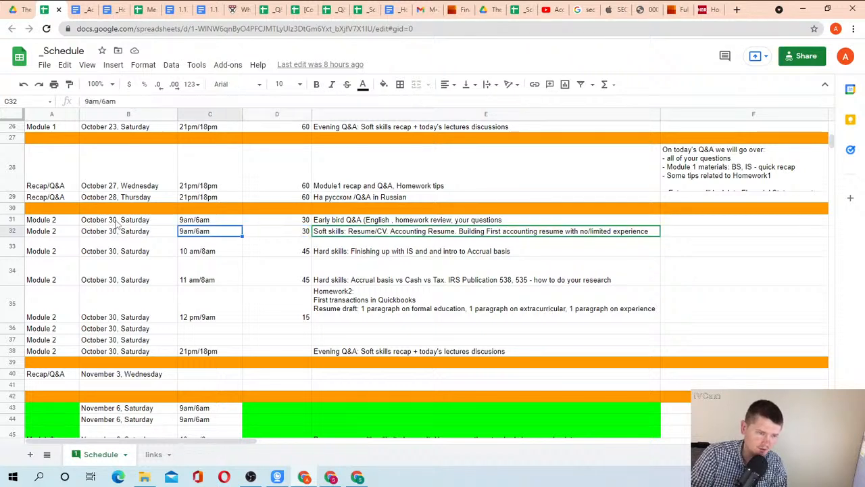
{"action": "key", "text": "Left"}
{"action": "key", "text": "Left"}
{"action": "key", "text": "Right"}
{"action": "key", "text": "Right"}
{"action": "key", "text": "Right"}
{"action": "key", "text": "Right"}
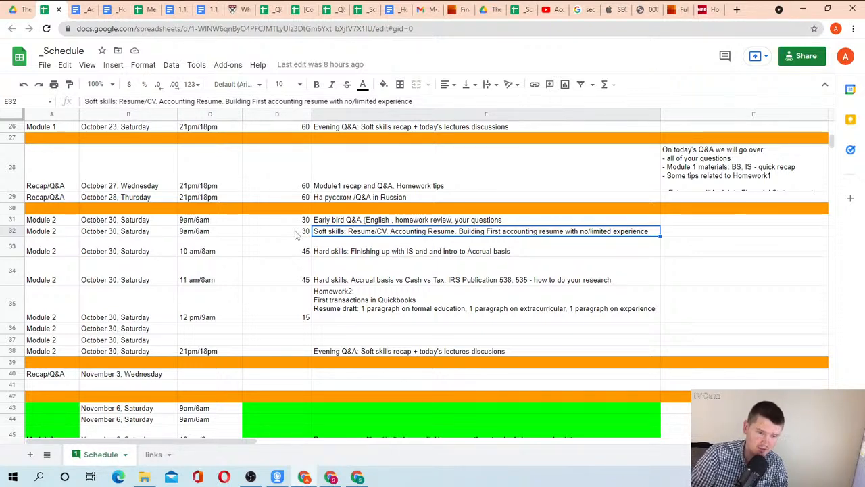
{"action": "key", "text": "Left"}
{"action": "key", "text": "Left"}
{"action": "key", "text": "Left"}
{"action": "key", "text": "Left"}
{"action": "key", "text": "Right"}
{"action": "key", "text": "Right"}
{"action": "key", "text": "Right"}
{"action": "key", "text": "Right"}
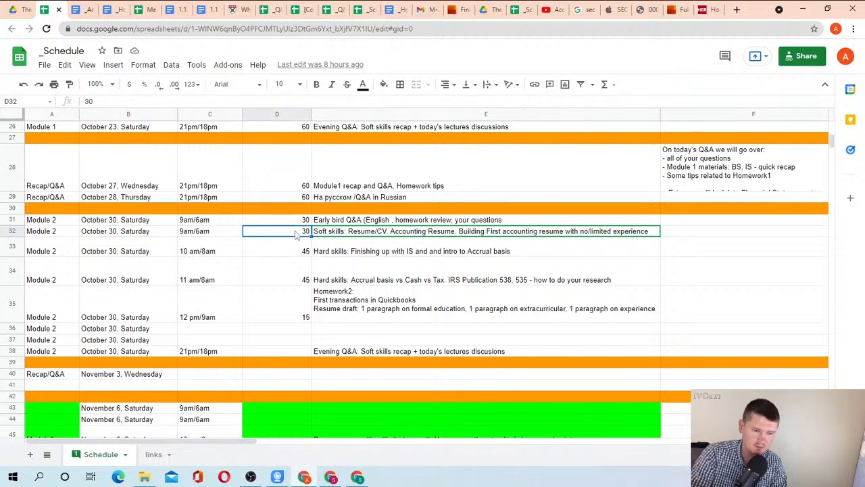
{"action": "left_click", "coordinate": [295, 235]}
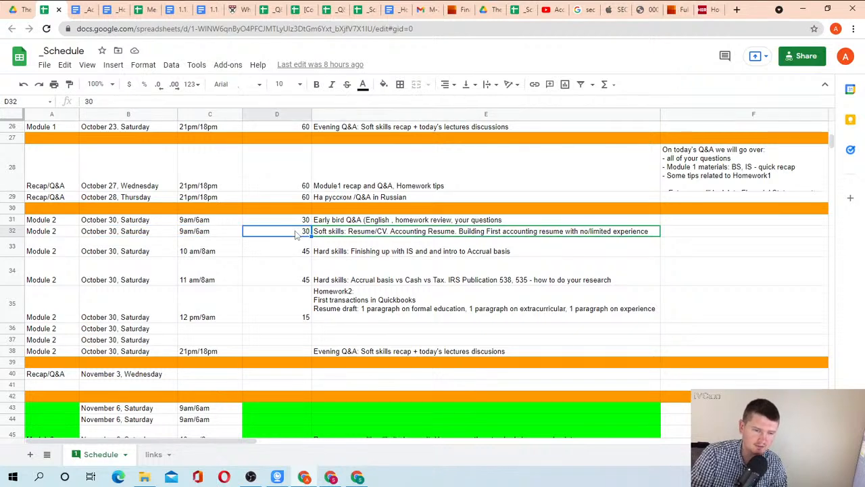
Step: Examine the 10 am hard skills entry on the income statement and accrual basis, including its PDF and stream links
{"action": "left_click", "coordinate": [345, 258]}
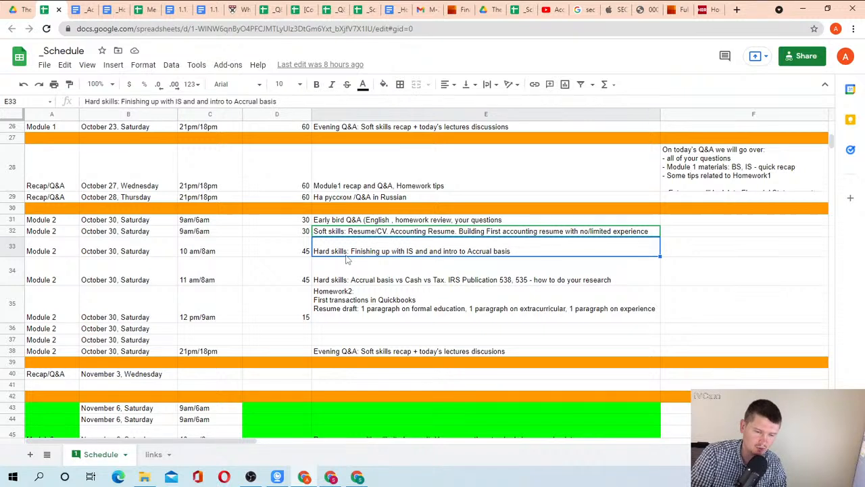
{"action": "key", "text": "Left"}
{"action": "key", "text": "Left"}
{"action": "key", "text": "Left"}
{"action": "key", "text": "Right"}
{"action": "key", "text": "Right"}
{"action": "key", "text": "Right"}
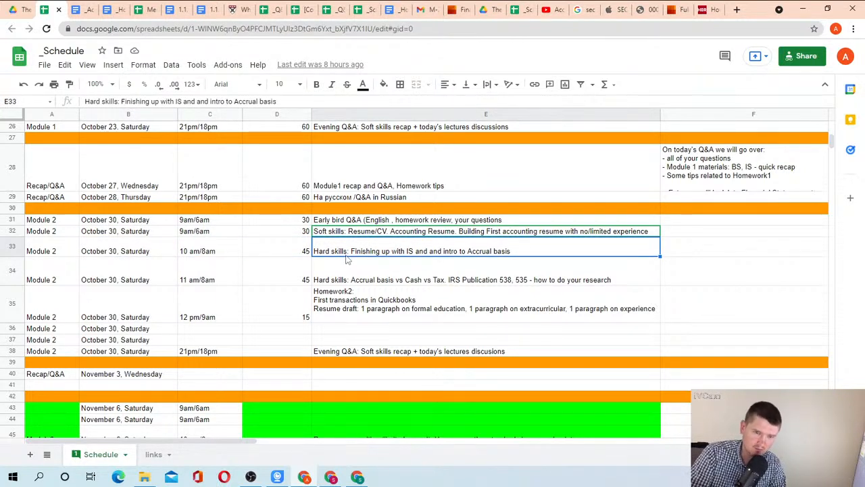
{"action": "key", "text": "Right"}
{"action": "key", "text": "Right"}
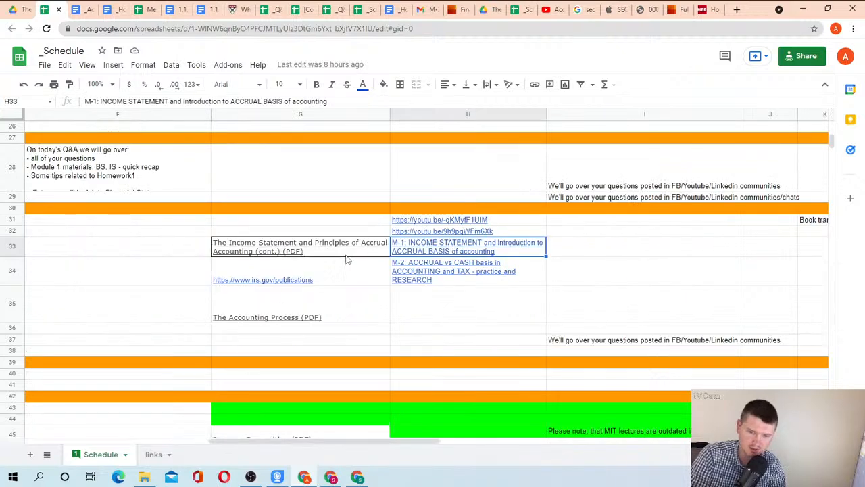
{"action": "key", "text": "Left"}
{"action": "key", "text": "Left"}
{"action": "key", "text": "Left"}
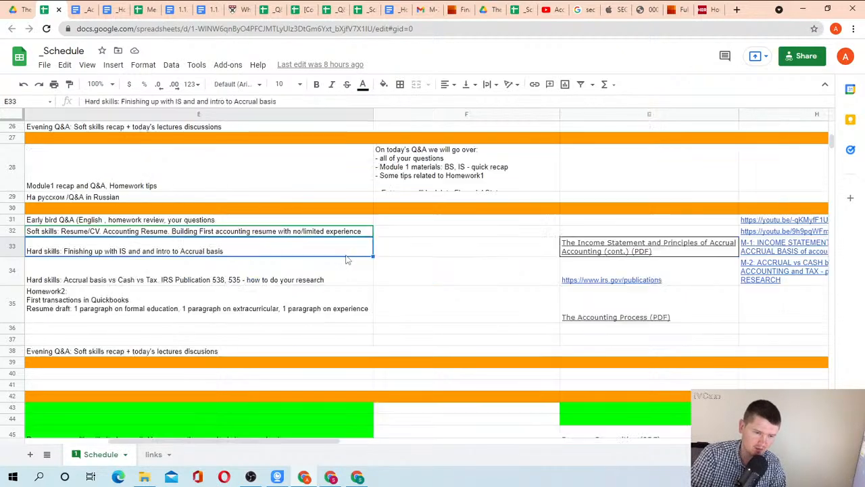
{"action": "key", "text": "Right"}
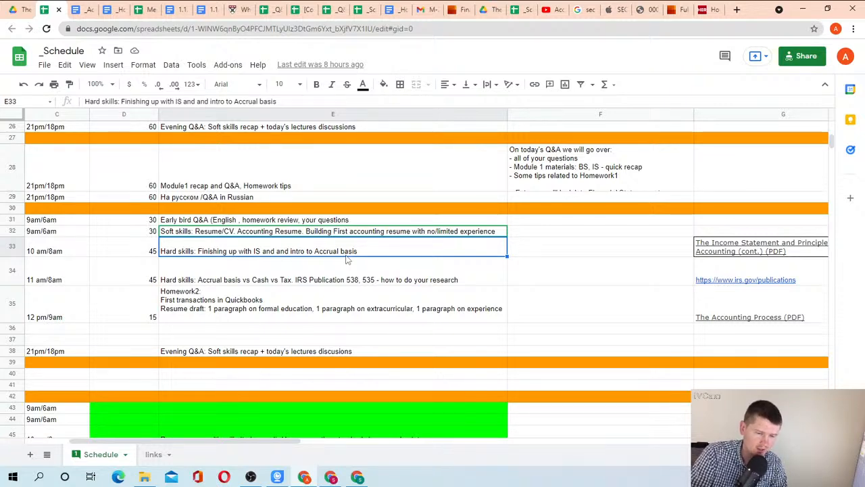
Step: Examine the October 30 schedule entries for the 11 am accrual versus cash versus tax lecture and the 12 pm Homework2
{"action": "key", "text": "Down"}
{"action": "key", "text": "Left"}
{"action": "key", "text": "Left"}
{"action": "key", "text": "Left"}
{"action": "key", "text": "Left"}
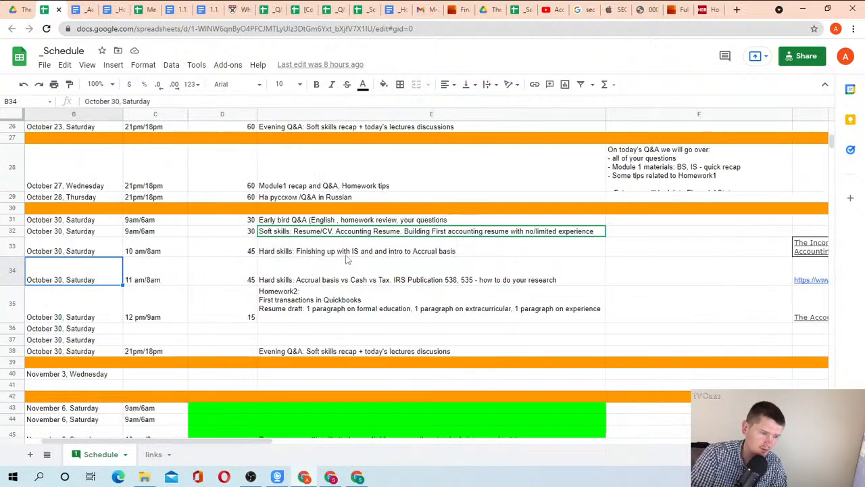
{"action": "key", "text": "Right"}
{"action": "key", "text": "Right"}
{"action": "key", "text": "Right"}
{"action": "key", "text": "Right"}
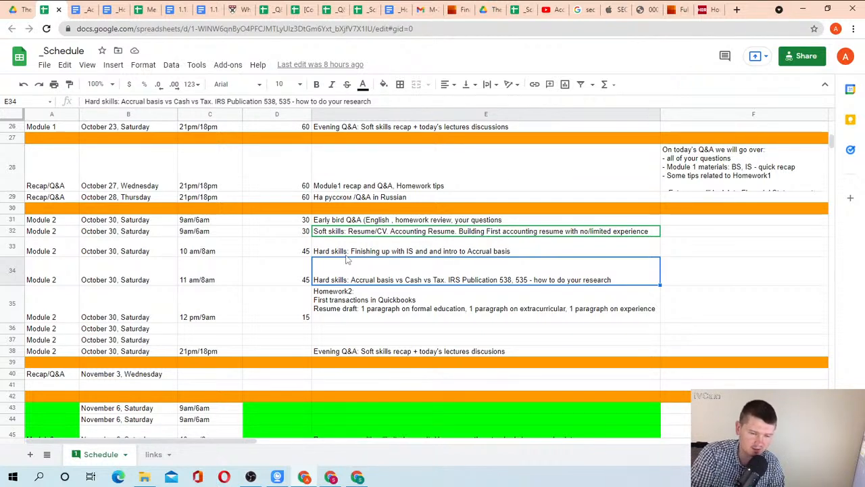
{"action": "key", "text": "Down"}
{"action": "key", "text": "Left"}
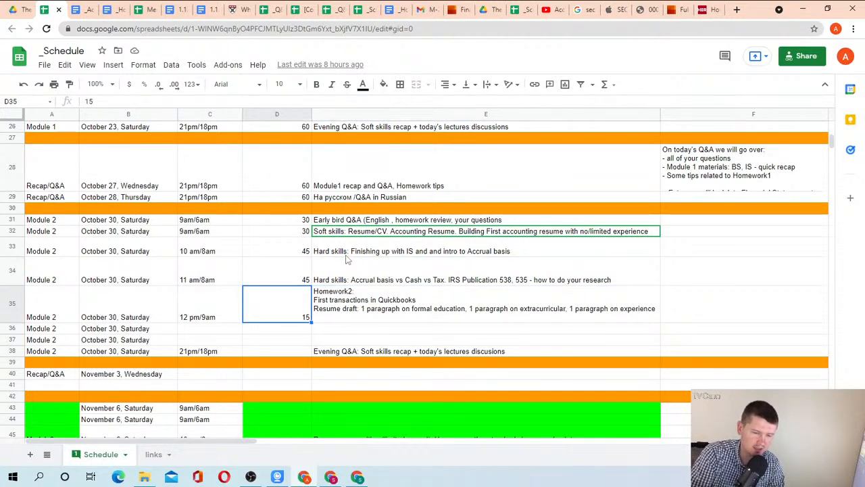
{"action": "key", "text": "Right"}
{"action": "key", "text": "Left"}
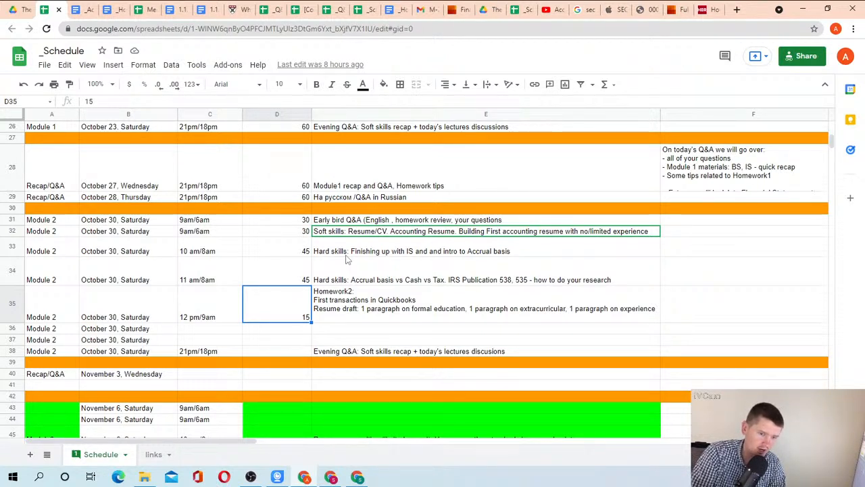
{"action": "key", "text": "Right"}
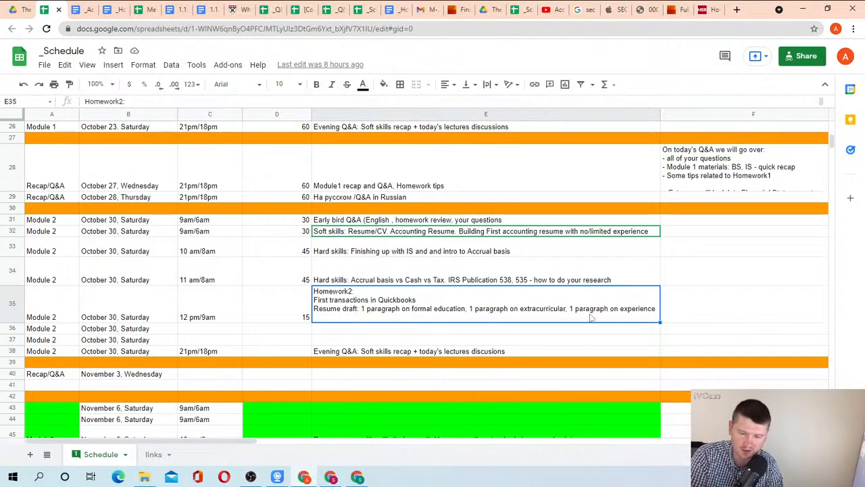
Step: Add the line "Income statement preparation" at the end of the Homework2 description in the October 30 schedule
{"action": "double_click", "coordinate": [618, 317]}
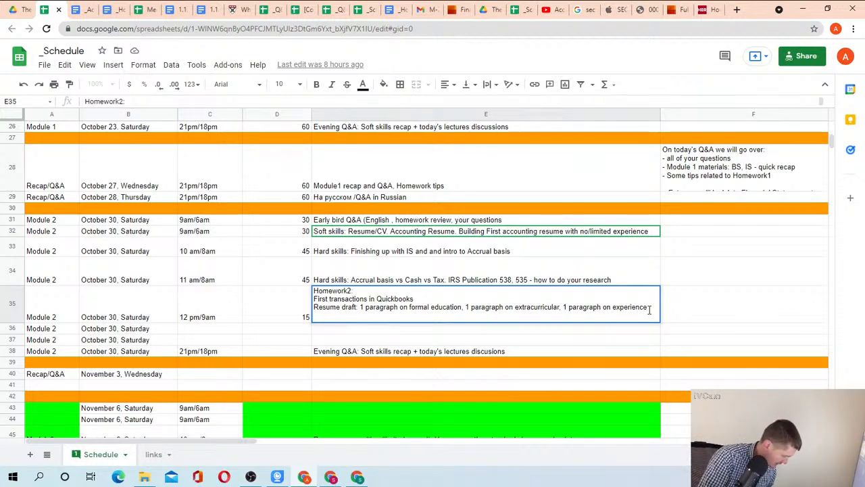
{"action": "key", "text": "alt+Return"}
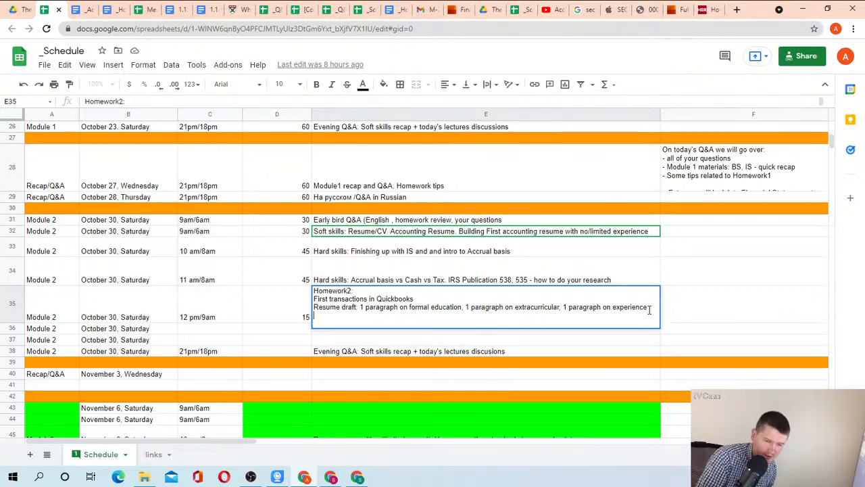
{"action": "type", "text": "Income s"}
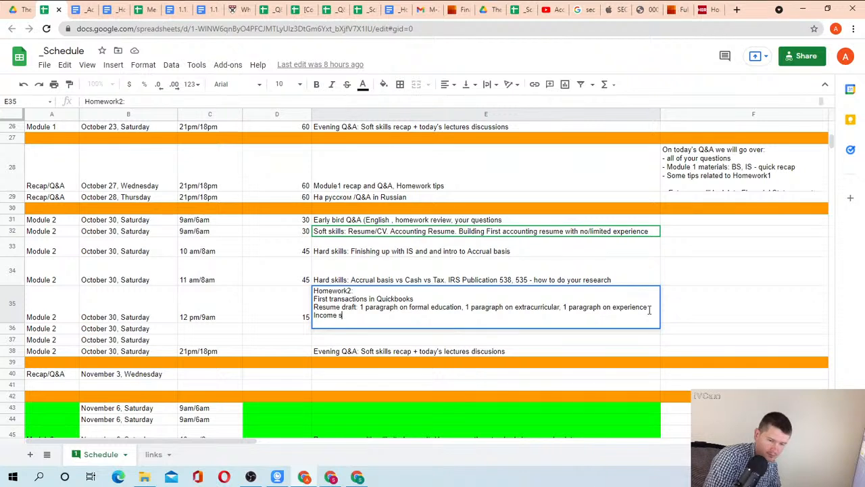
{"action": "type", "text": "tatement prepa"}
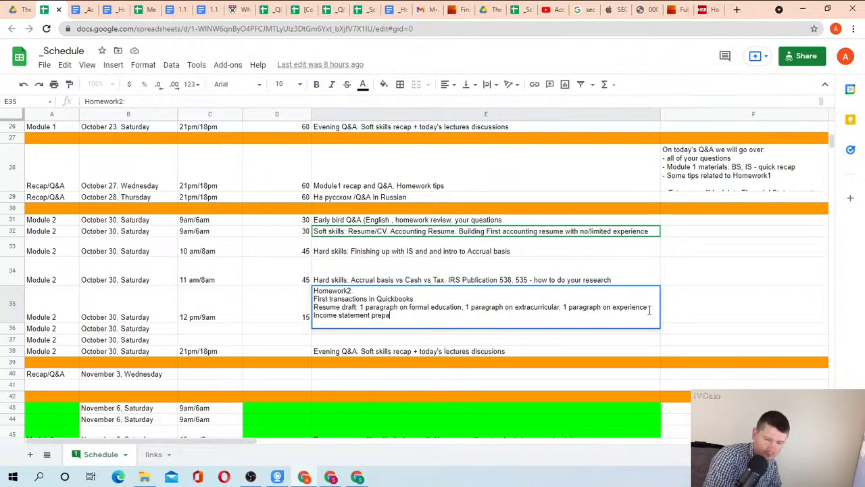
{"action": "type", "text": "ration"}
{"action": "key", "text": "Return"}
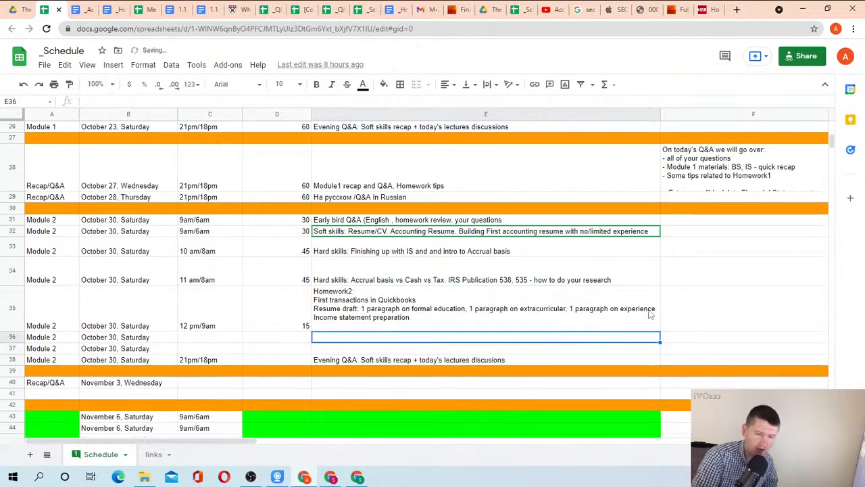
{"action": "left_click", "coordinate": [650, 315]}
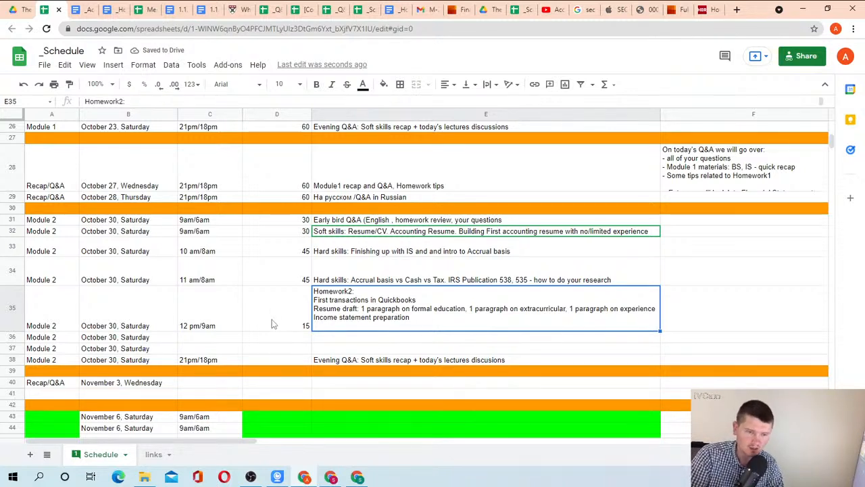
{"action": "left_click", "coordinate": [324, 222]}
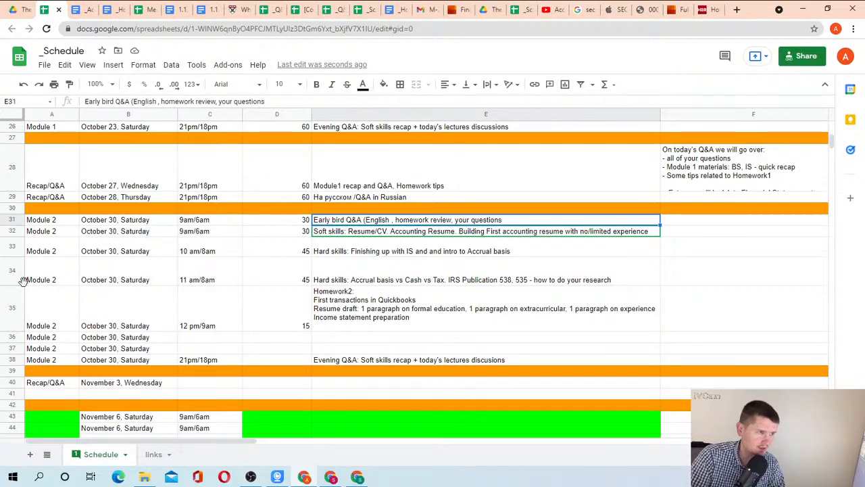
Step: Open the "_Q&A Ask your questions, accounting problems and goals here" spreadsheet from The Accounting Game v1 folder in Google Drive
{"action": "left_click", "coordinate": [16, 9]}
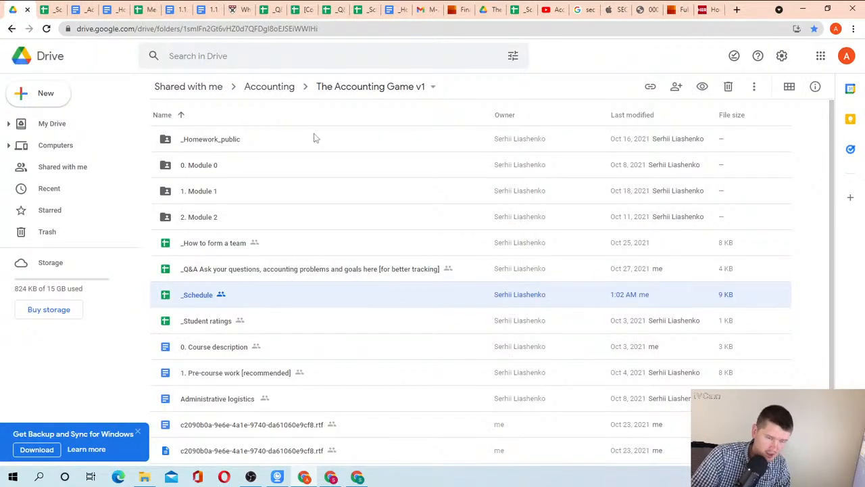
{"action": "double_click", "coordinate": [229, 270]}
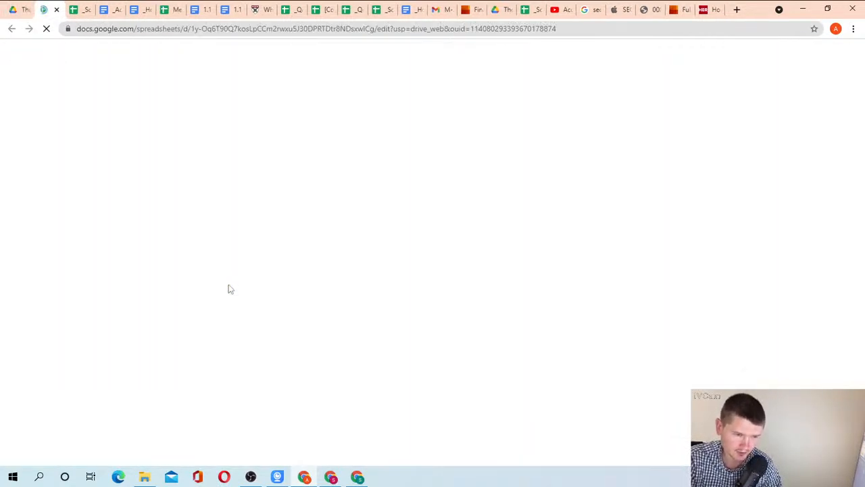
Step: Look through the questions on the Ask question sheet, from the warranties entry down to the accounts receivable and prepaids question
{"action": "scroll", "coordinate": [284, 277], "scroll_direction": "down", "scroll_amount": 3}
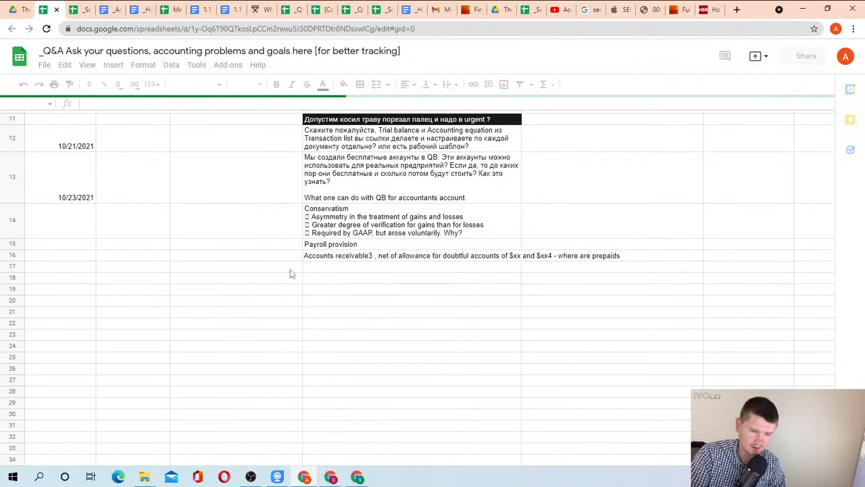
{"action": "left_click", "coordinate": [335, 259]}
{"action": "scroll", "coordinate": [342, 281], "scroll_direction": "down", "scroll_amount": 2}
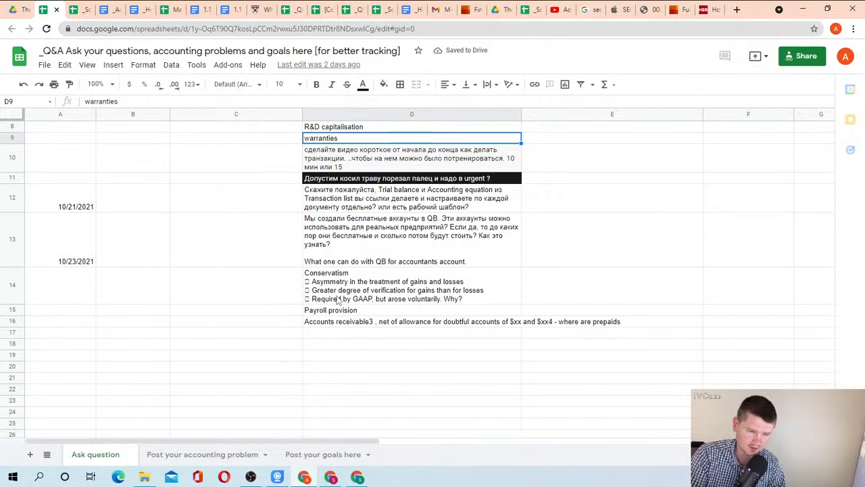
{"action": "left_click", "coordinate": [348, 261]}
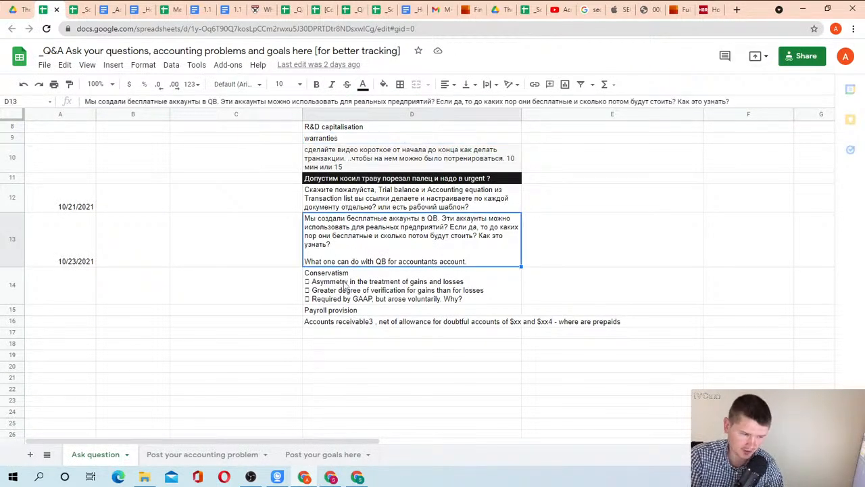
{"action": "left_click", "coordinate": [349, 324]}
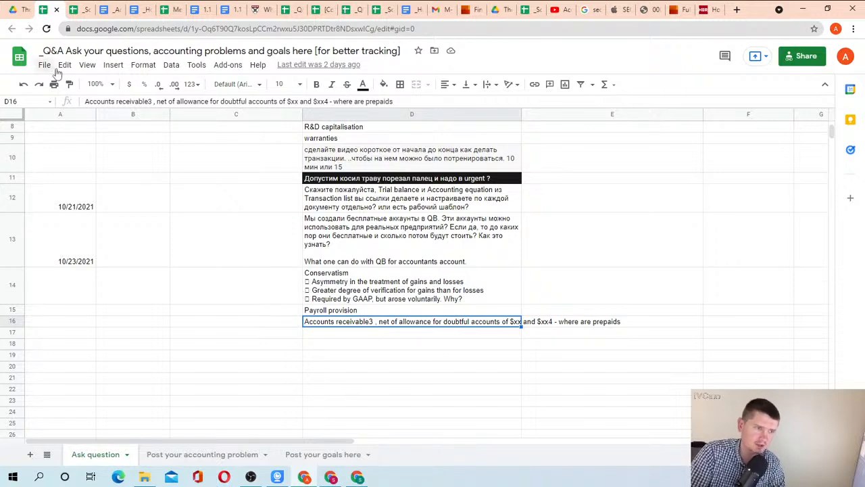
Step: Open the _Homework_public folder in Google Drive and copy its sharing link
{"action": "left_click", "coordinate": [19, 10]}
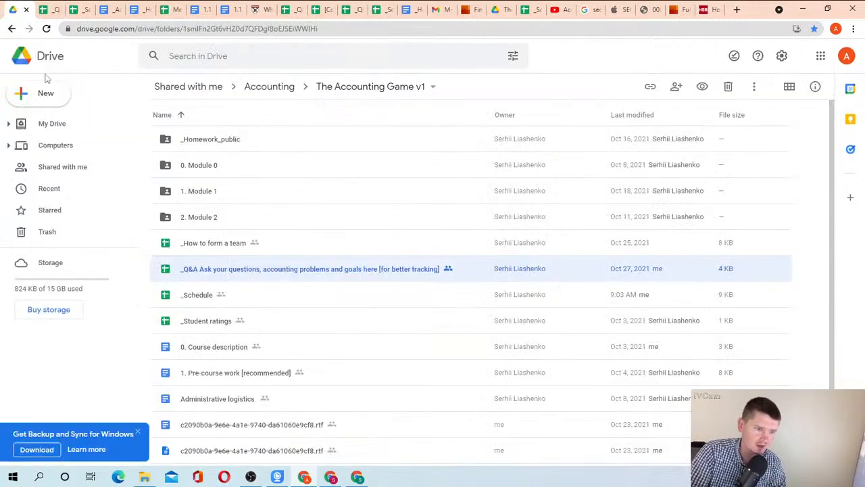
{"action": "double_click", "coordinate": [209, 147]}
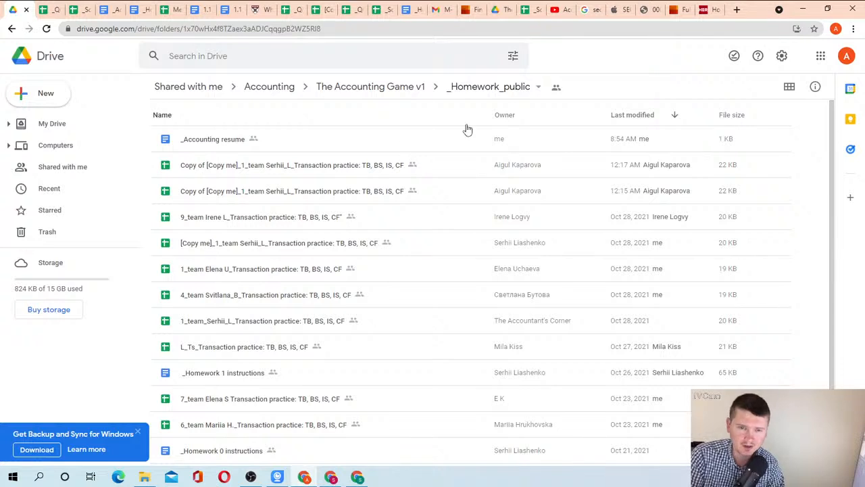
{"action": "left_click", "coordinate": [535, 89]}
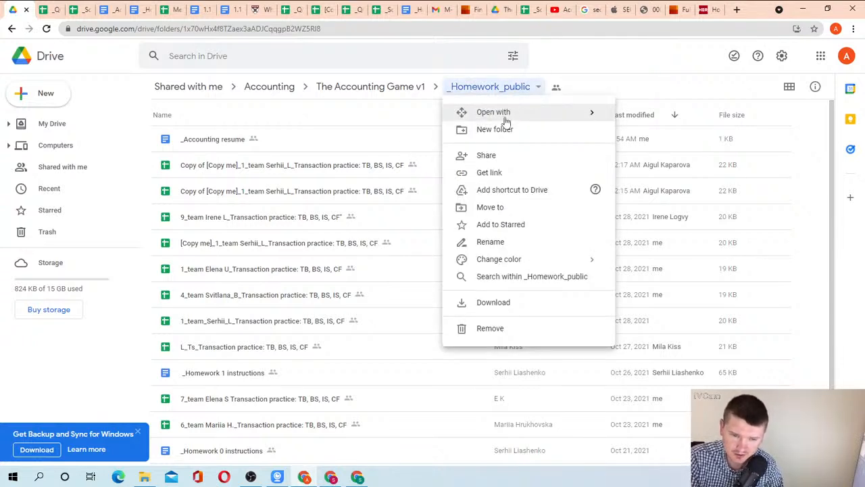
{"action": "left_click", "coordinate": [494, 159]}
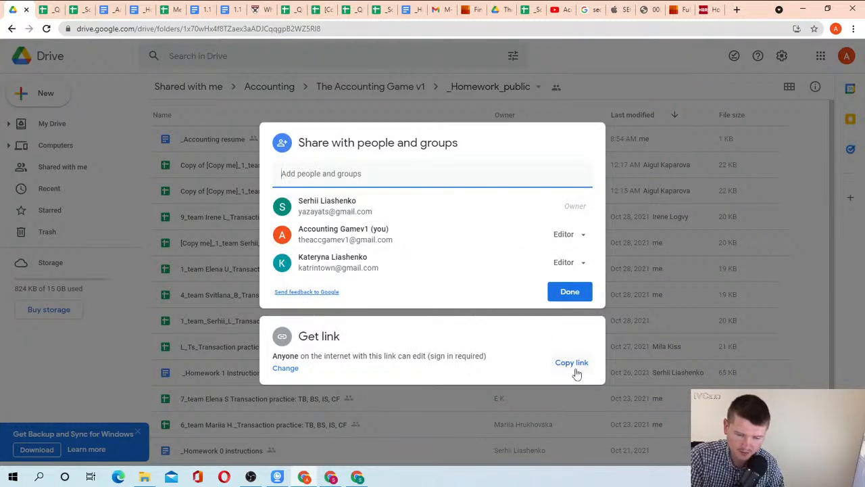
{"action": "left_click", "coordinate": [572, 365]}
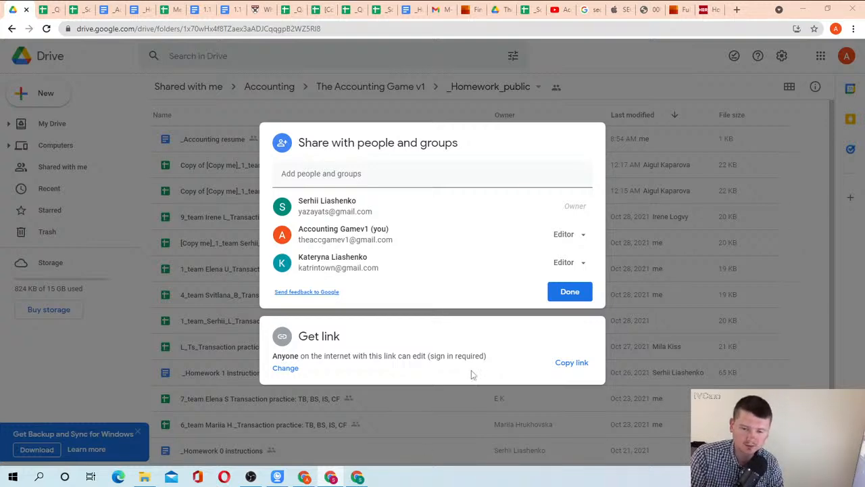
{"action": "left_click", "coordinate": [568, 292]}
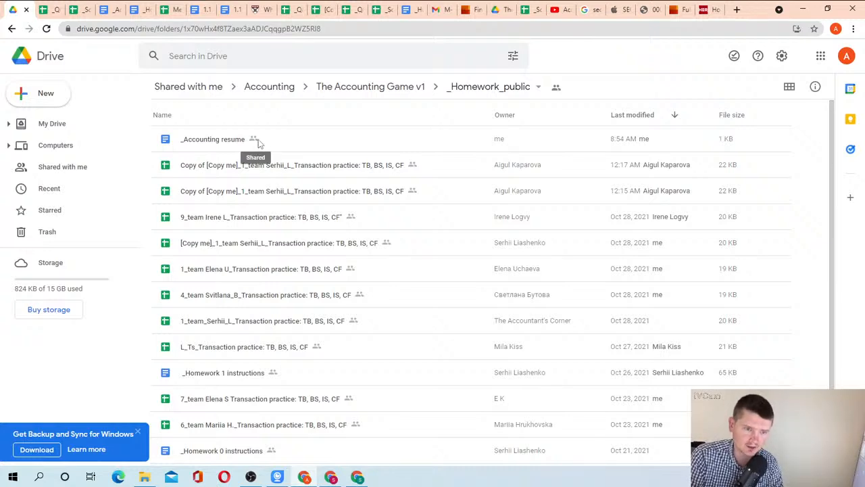
Step: View the _Accounting resume template, and read through the _Homework 1 instructions document down to task 3 on the transaction list
{"action": "double_click", "coordinate": [276, 146]}
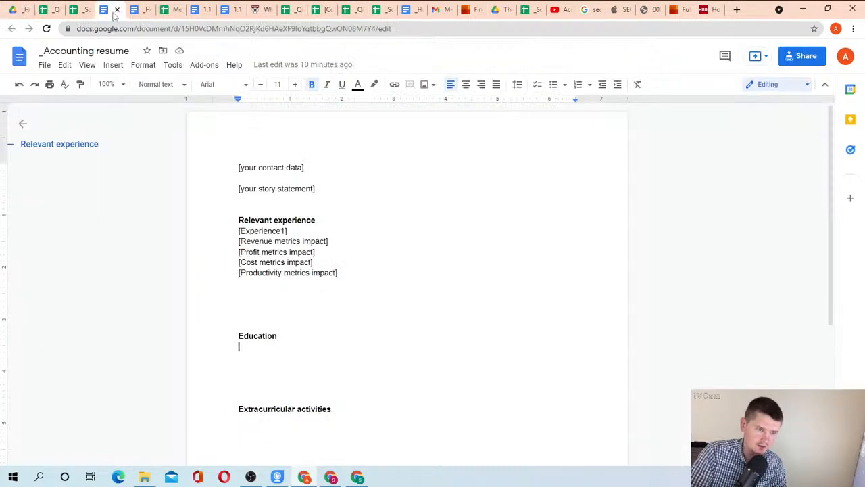
{"action": "left_click", "coordinate": [137, 8]}
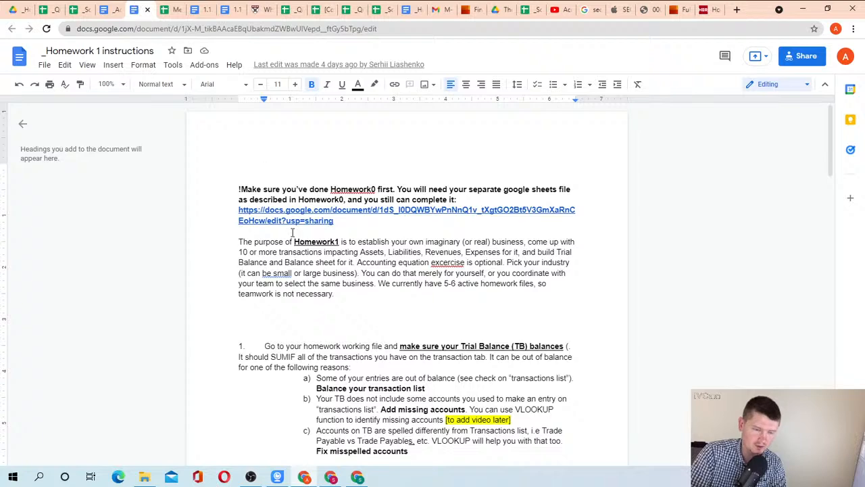
{"action": "scroll", "coordinate": [292, 233], "scroll_direction": "down", "scroll_amount": 3}
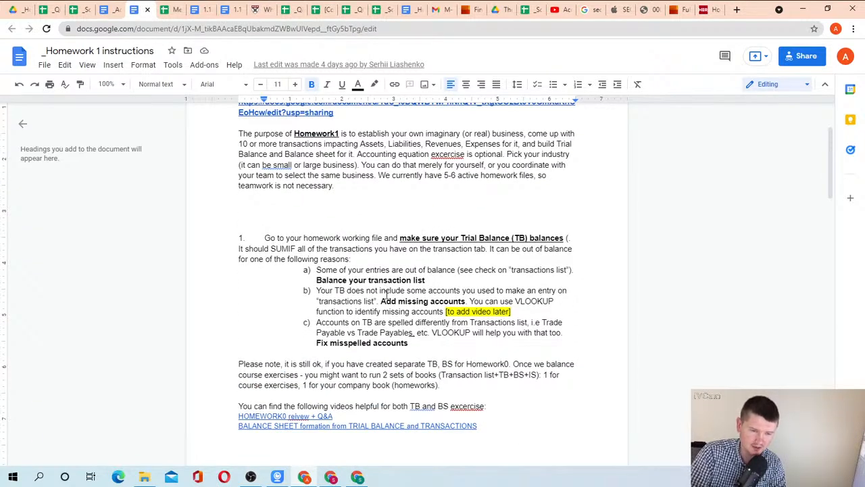
{"action": "scroll", "coordinate": [387, 292], "scroll_direction": "down", "scroll_amount": 12}
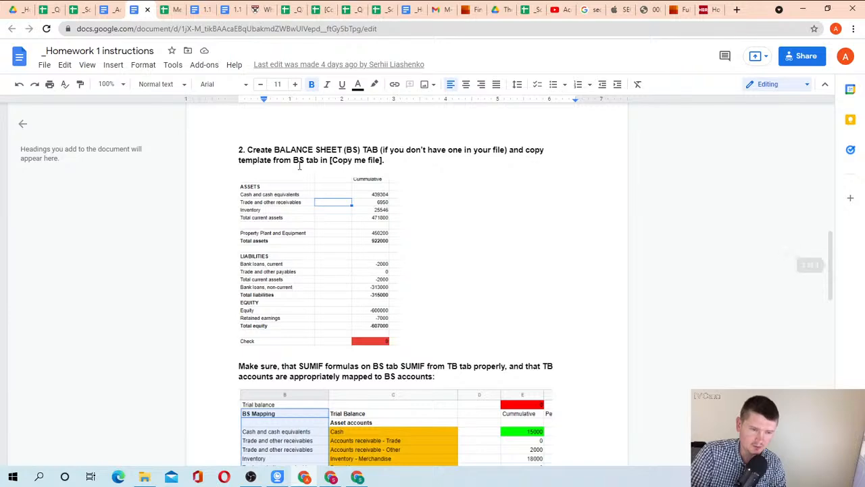
{"action": "scroll", "coordinate": [289, 246], "scroll_direction": "down", "scroll_amount": 6}
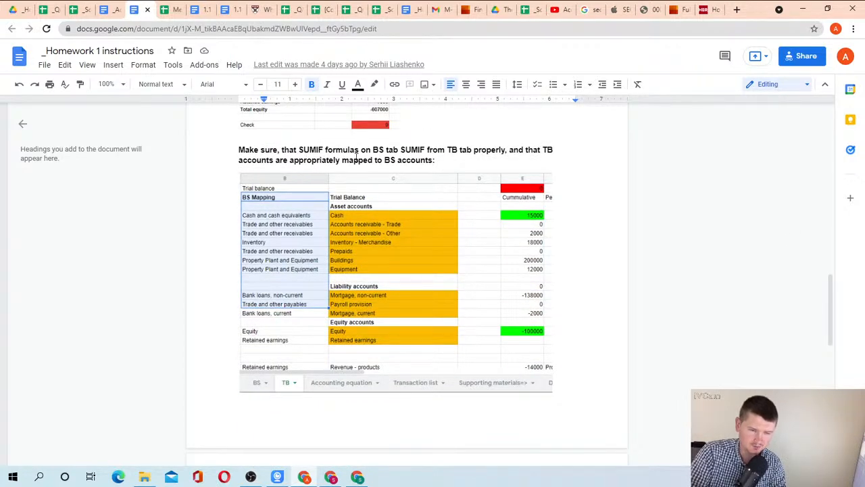
{"action": "scroll", "coordinate": [344, 169], "scroll_direction": "down", "scroll_amount": 5}
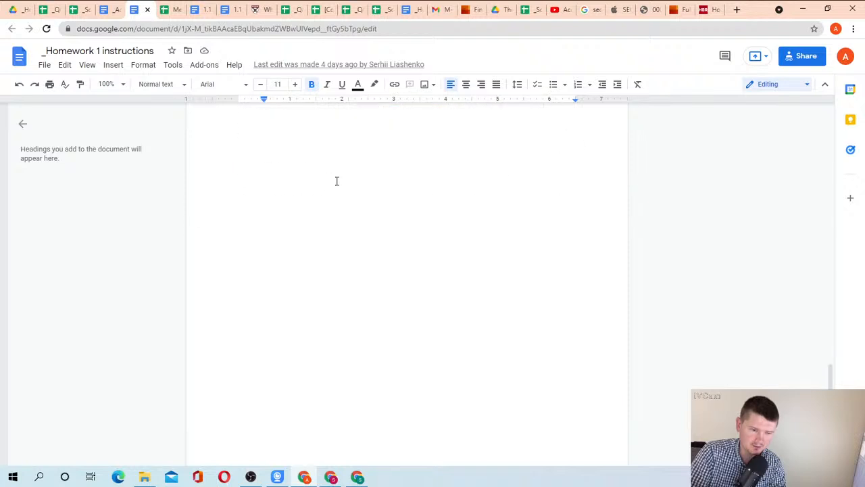
{"action": "scroll", "coordinate": [336, 181], "scroll_direction": "up", "scroll_amount": 1}
{"action": "left_click_drag", "start_coordinate": [241, 184], "coordinate": [507, 208]}
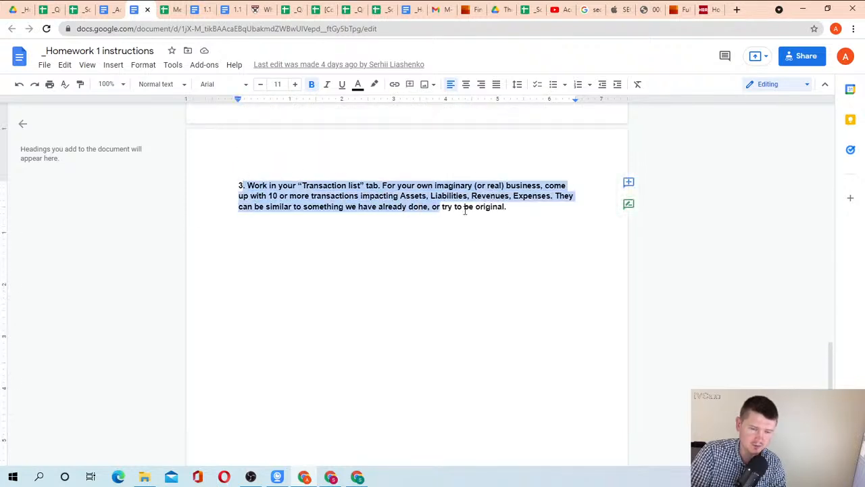
{"action": "left_click", "coordinate": [501, 218]}
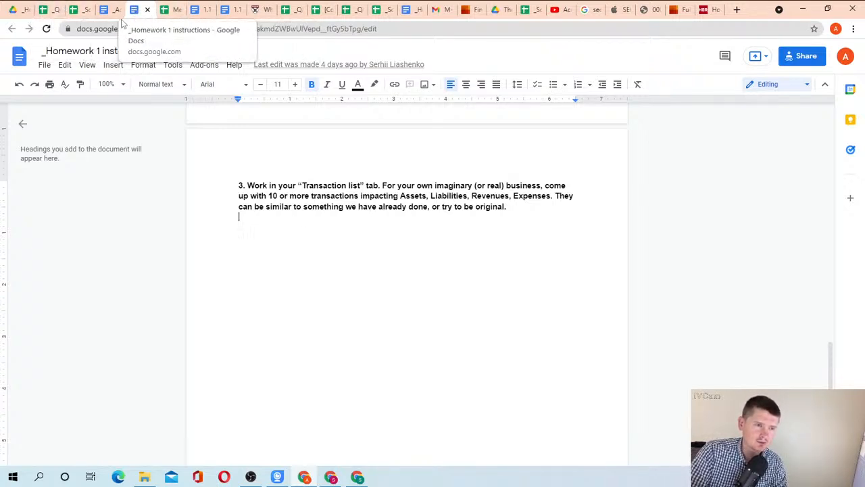
Step: Open team 9's "Transaction practice: TB, BS, IS, CF" spreadsheet from the _Homework_public folder
{"action": "left_click", "coordinate": [16, 10]}
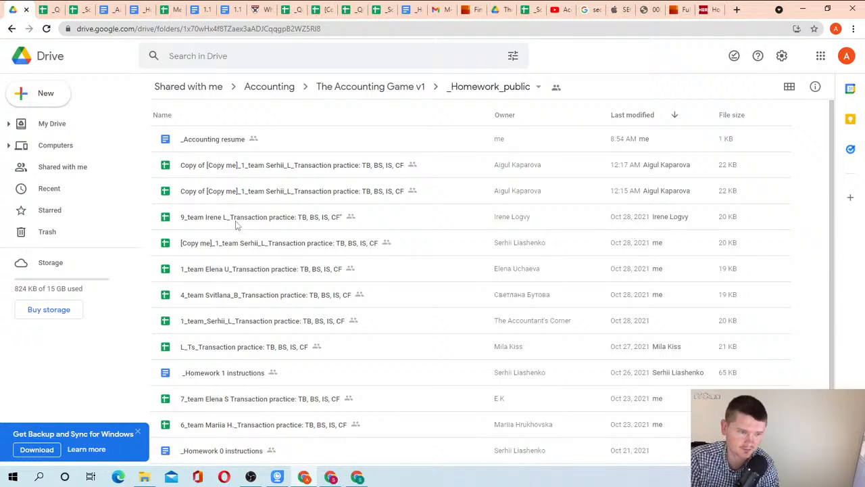
{"action": "left_click", "coordinate": [260, 224]}
{"action": "double_click", "coordinate": [261, 224]}
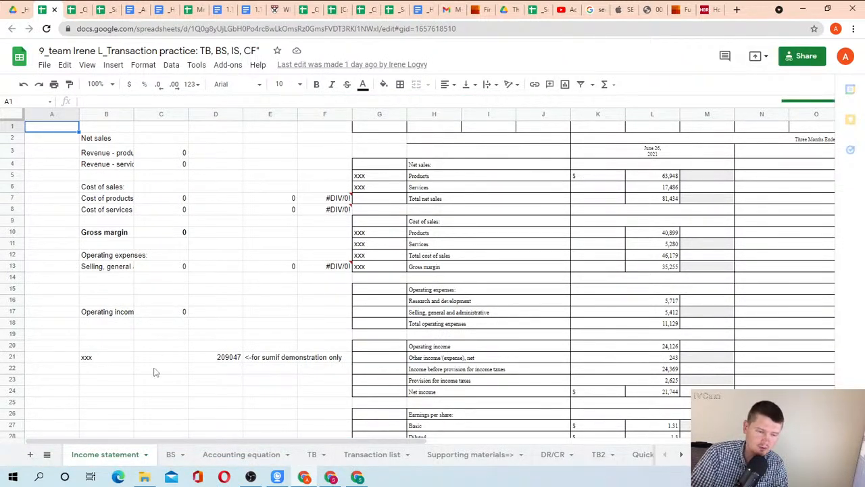
Step: Examine the balance sheet on the BS sheet and the formula in its Check cell C27
{"action": "left_click", "coordinate": [171, 454]}
{"action": "scroll", "coordinate": [218, 338], "scroll_direction": "down", "scroll_amount": 3}
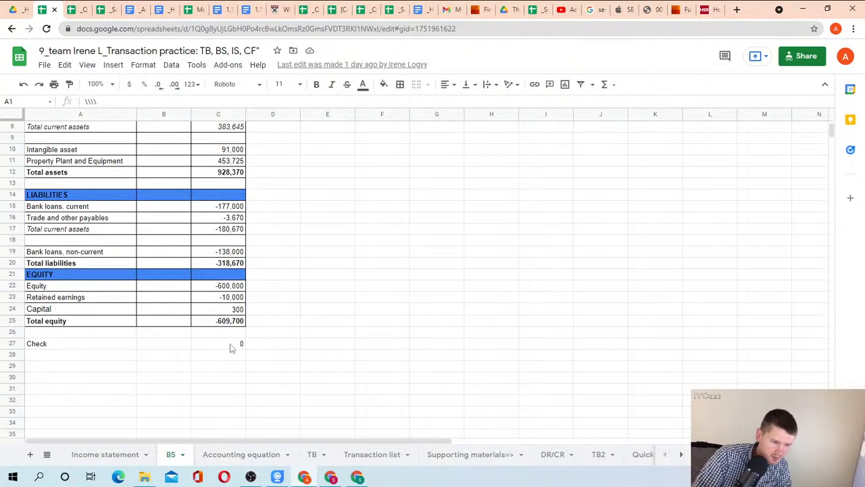
{"action": "left_click", "coordinate": [231, 343]}
{"action": "scroll", "coordinate": [281, 311], "scroll_direction": "up", "scroll_amount": 3}
{"action": "scroll", "coordinate": [277, 325], "scroll_direction": "down", "scroll_amount": 1}
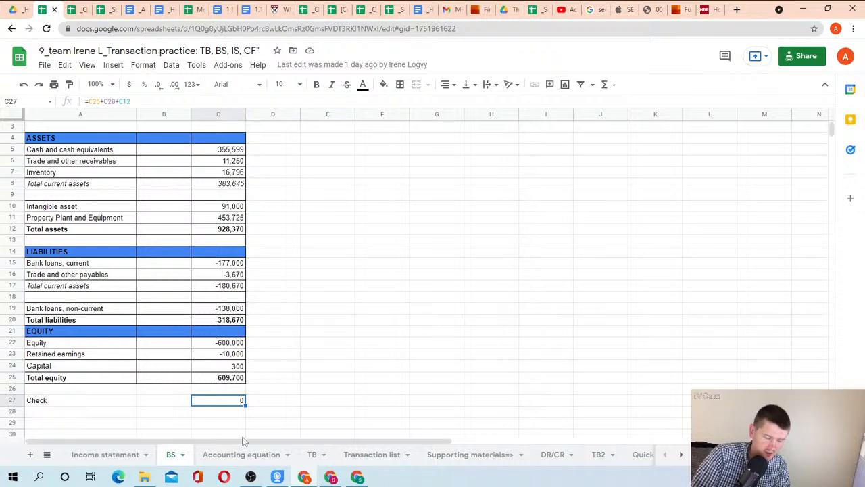
Step: Inspect the total formula in D1 and the Period1 SUMIF formulas of the asset accounts on the TB sheet
{"action": "left_click", "coordinate": [313, 456]}
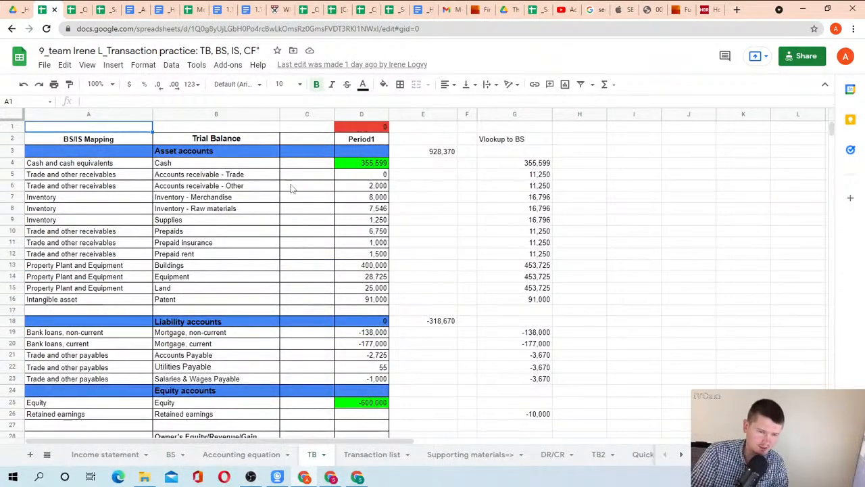
{"action": "left_click", "coordinate": [380, 128]}
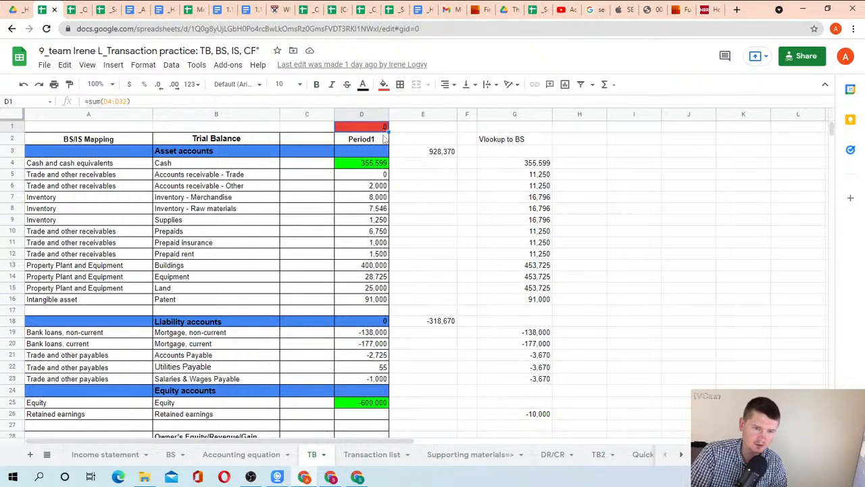
{"action": "left_click", "coordinate": [367, 186]}
{"action": "left_click", "coordinate": [368, 209]}
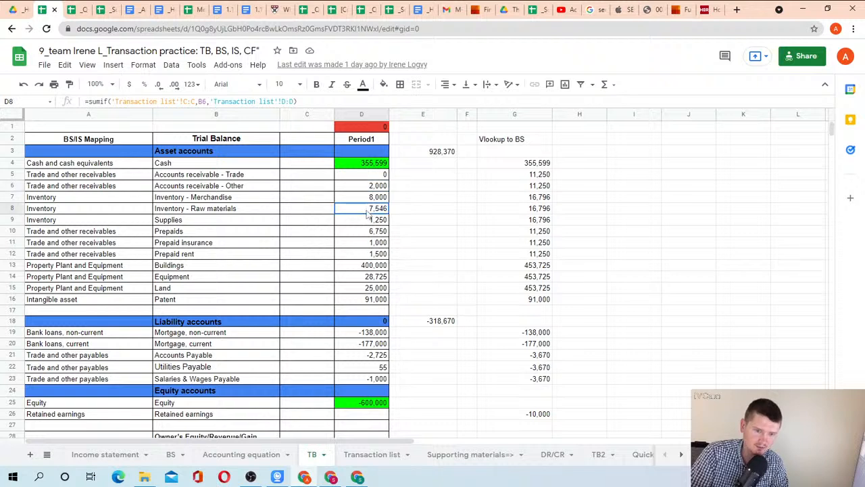
{"action": "left_click", "coordinate": [369, 255]}
{"action": "left_click", "coordinate": [363, 284]}
{"action": "left_click", "coordinate": [358, 210]}
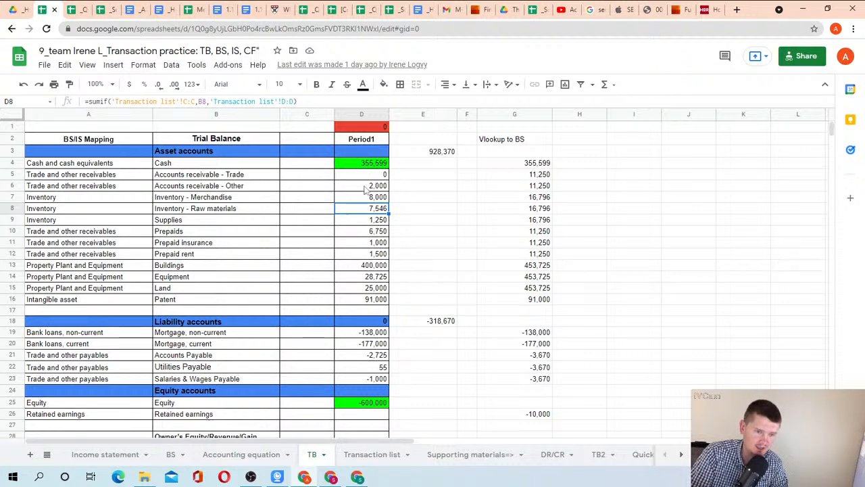
{"action": "left_click_drag", "start_coordinate": [368, 166], "coordinate": [369, 282]}
{"action": "left_click", "coordinate": [369, 299]}
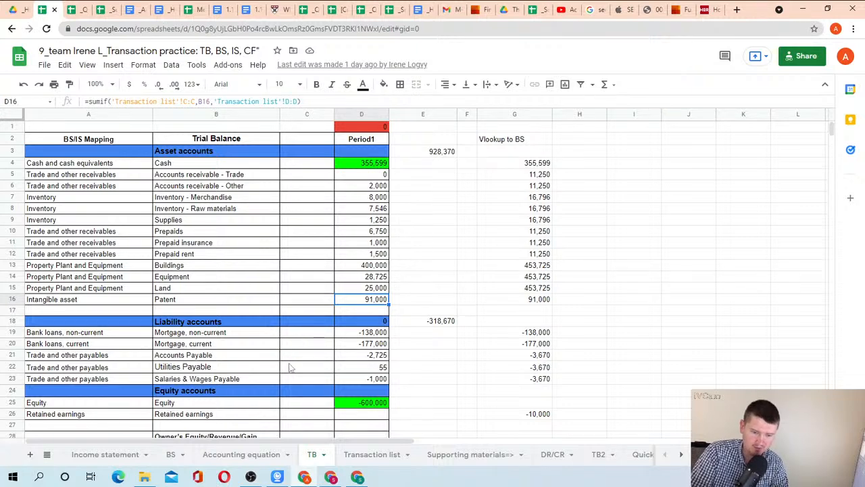
Step: Inspect the VLOOKUP account check formulas in column K of the Transaction list sheet, from the first Cash entry to the Mortgage entry
{"action": "left_click", "coordinate": [369, 457]}
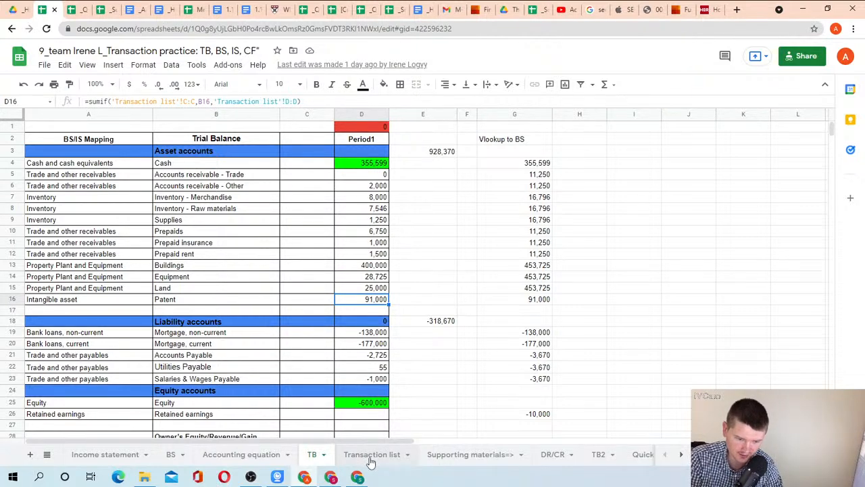
{"action": "left_click", "coordinate": [649, 256]}
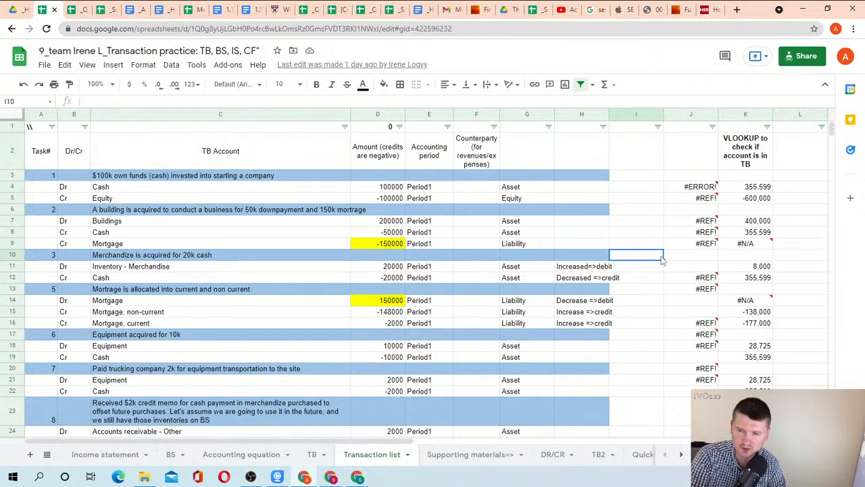
{"action": "key", "text": "Right"}
{"action": "key", "text": "Right"}
{"action": "key", "text": "Up"}
{"action": "key", "text": "Up"}
{"action": "key", "text": "Up"}
{"action": "key", "text": "Up"}
{"action": "key", "text": "Up"}
{"action": "key", "text": "Up"}
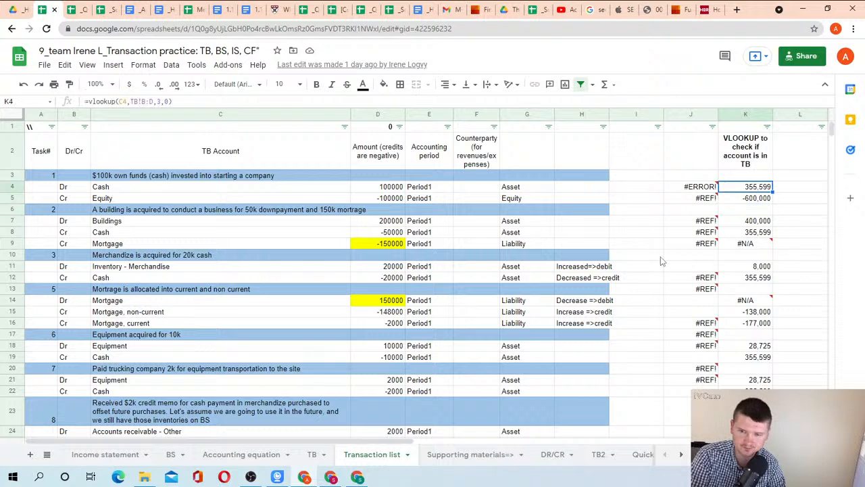
{"action": "key", "text": "Down"}
{"action": "key", "text": "Down"}
{"action": "key", "text": "Down"}
{"action": "key", "text": "Down"}
{"action": "key", "text": "Down"}
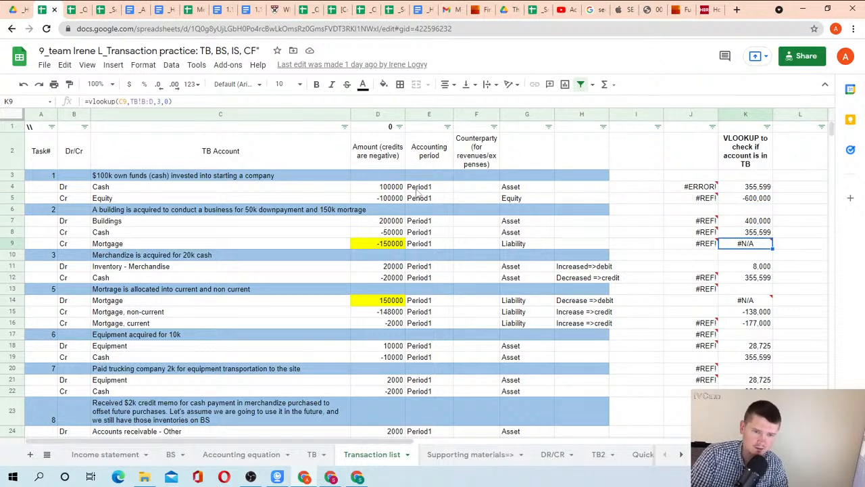
Step: Filter the Transaction list's amount column to exclude blanks, and select the VLOOKUP check in K9 for the first Mortgage entry
{"action": "left_click", "coordinate": [400, 127]}
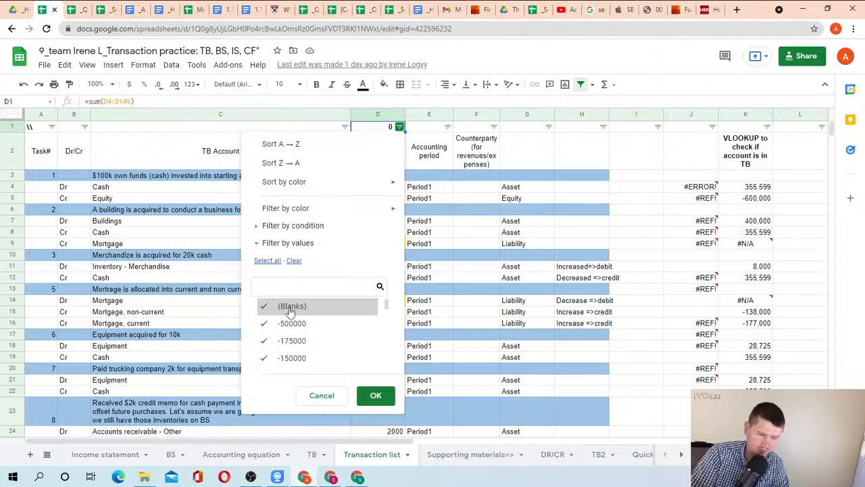
{"action": "left_click_drag", "start_coordinate": [386, 303], "coordinate": [384, 365]}
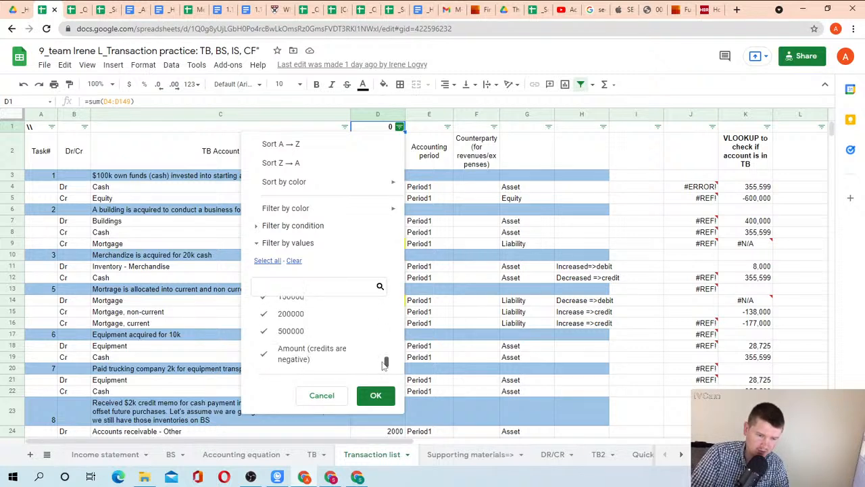
{"action": "left_click", "coordinate": [378, 397]}
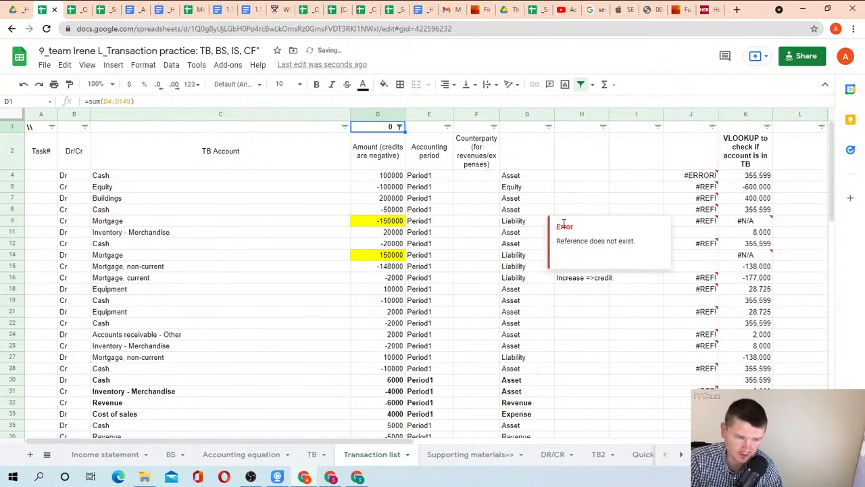
{"action": "left_click", "coordinate": [755, 221]}
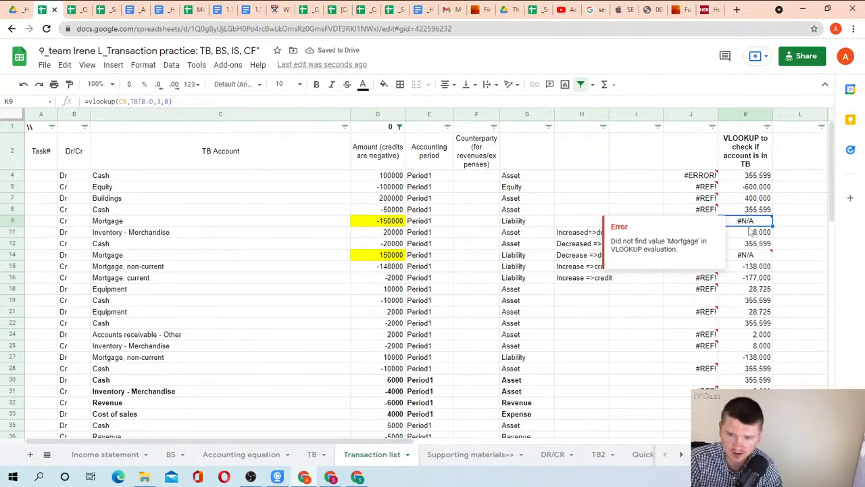
Step: Trace the VLOOKUP check in K4 of the Transaction list from its lookup account C4 to the trial balance columns on the TB sheet
{"action": "left_click", "coordinate": [756, 177]}
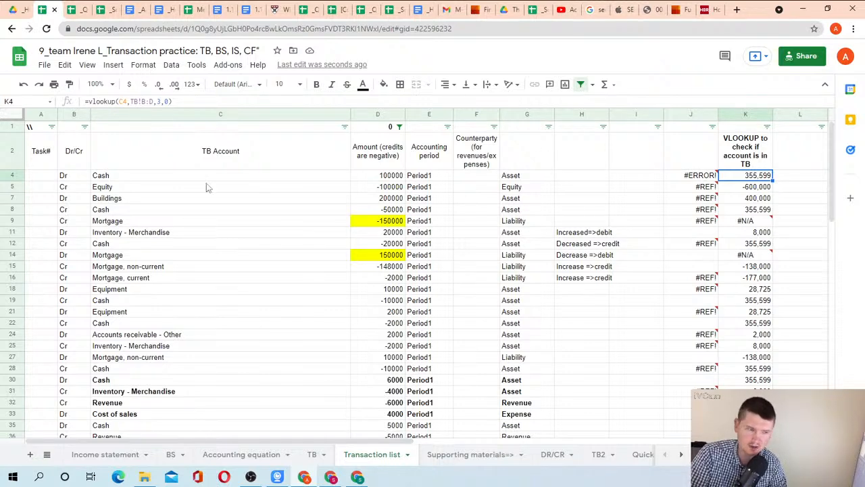
{"action": "left_click", "coordinate": [154, 177]}
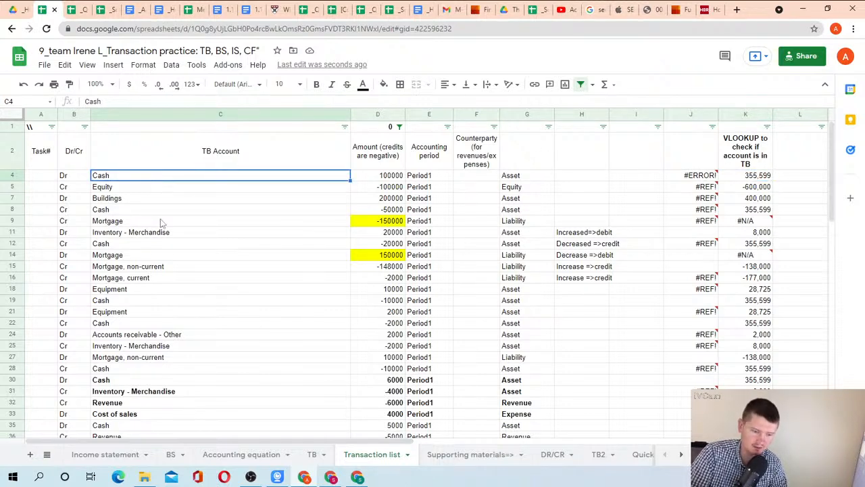
{"action": "left_click", "coordinate": [312, 454]}
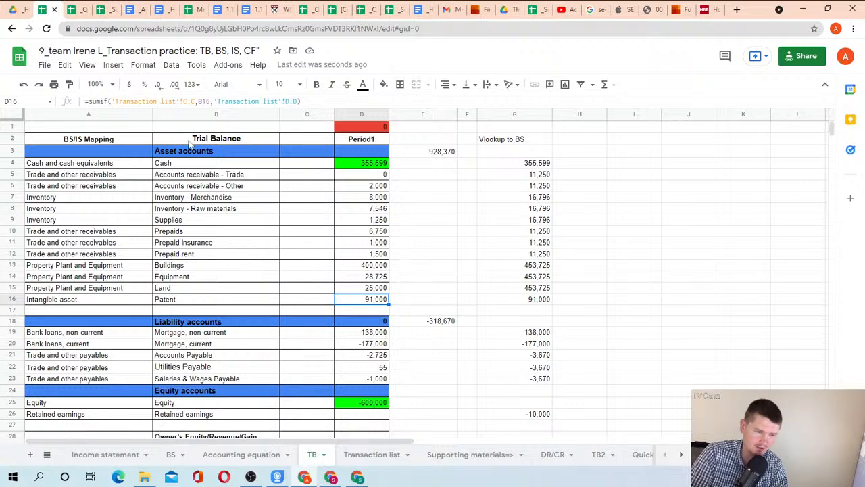
{"action": "left_click_drag", "start_coordinate": [201, 120], "coordinate": [423, 114]}
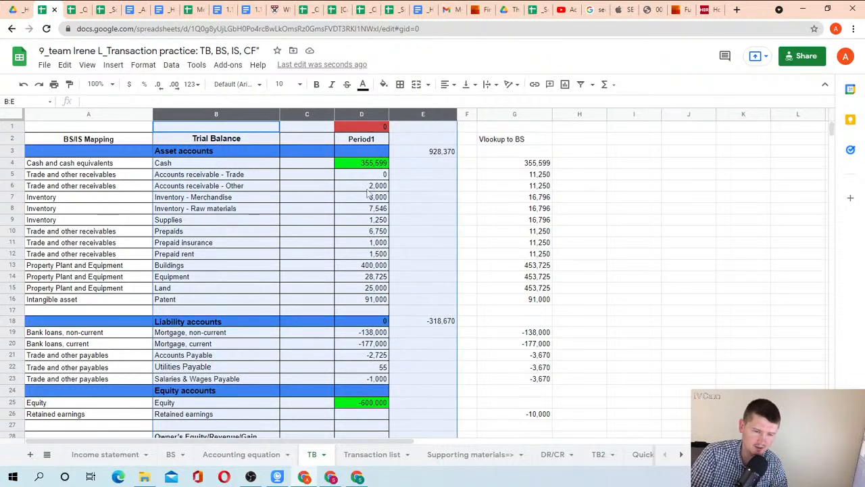
{"action": "left_click", "coordinate": [365, 453]}
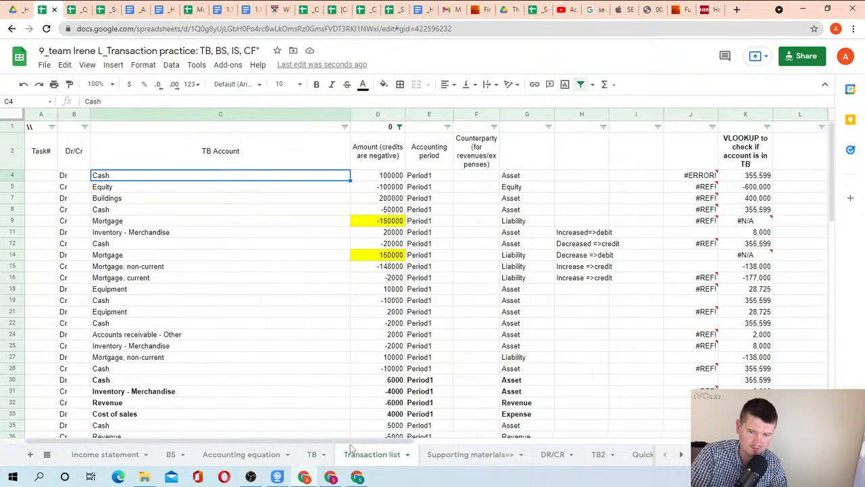
{"action": "left_click", "coordinate": [760, 176]}
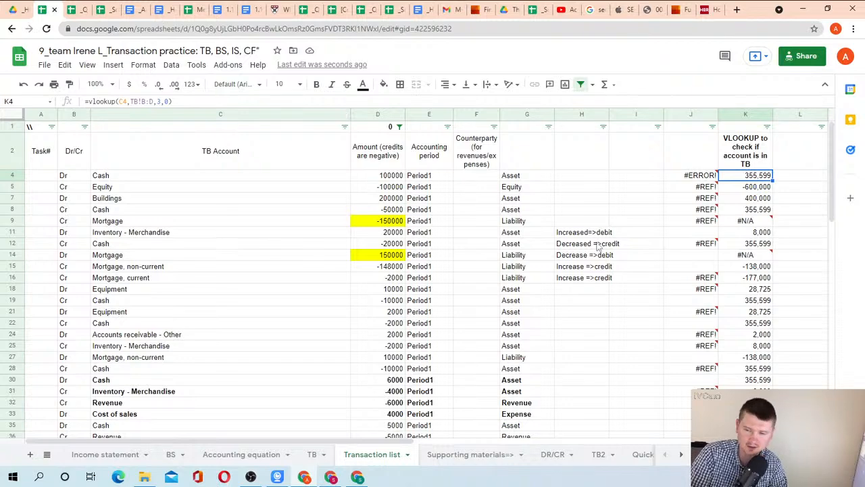
Step: Review the VLOOKUP checks in column K down to the last entry in K110, and return to the non-current mortgage's check in K15
{"action": "scroll", "coordinate": [751, 230], "scroll_direction": "down", "scroll_amount": 15}
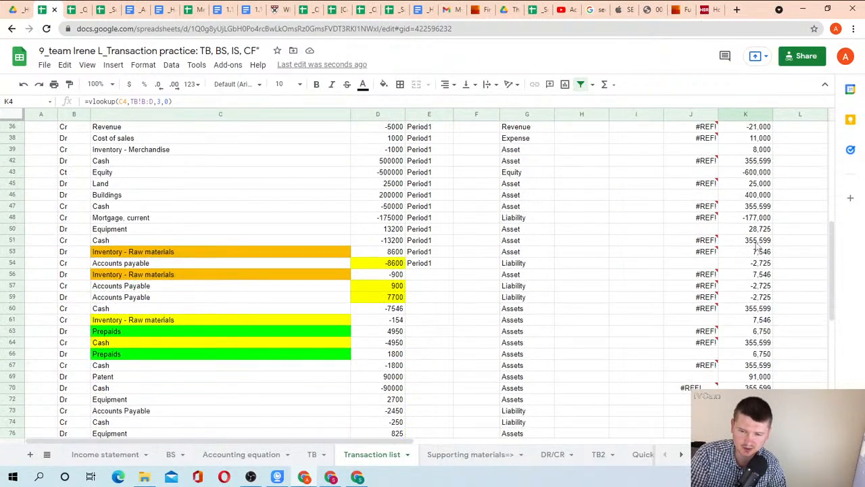
{"action": "scroll", "coordinate": [759, 255], "scroll_direction": "down", "scroll_amount": 5}
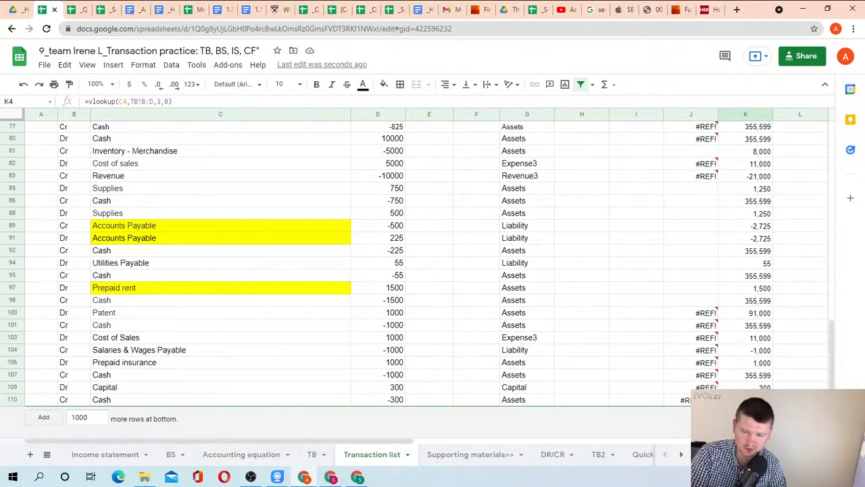
{"action": "left_click", "coordinate": [746, 399]}
{"action": "scroll", "coordinate": [756, 334], "scroll_direction": "up", "scroll_amount": 20}
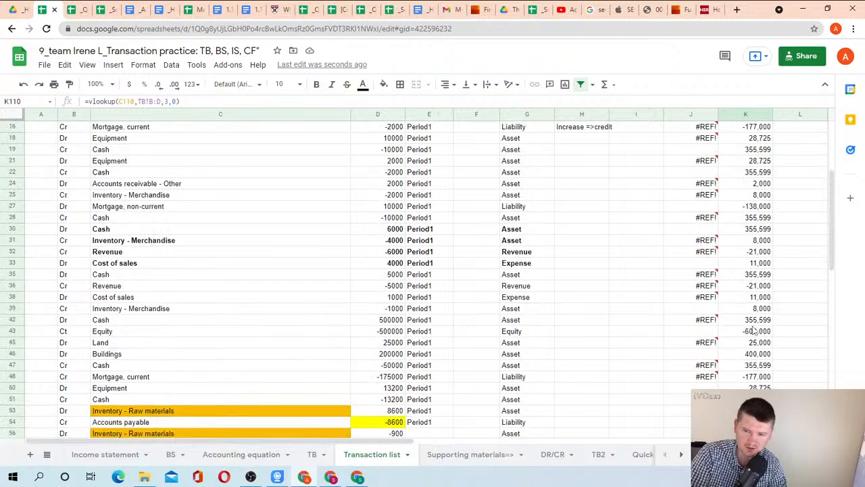
{"action": "scroll", "coordinate": [756, 329], "scroll_direction": "up", "scroll_amount": 1}
{"action": "left_click", "coordinate": [752, 268]}
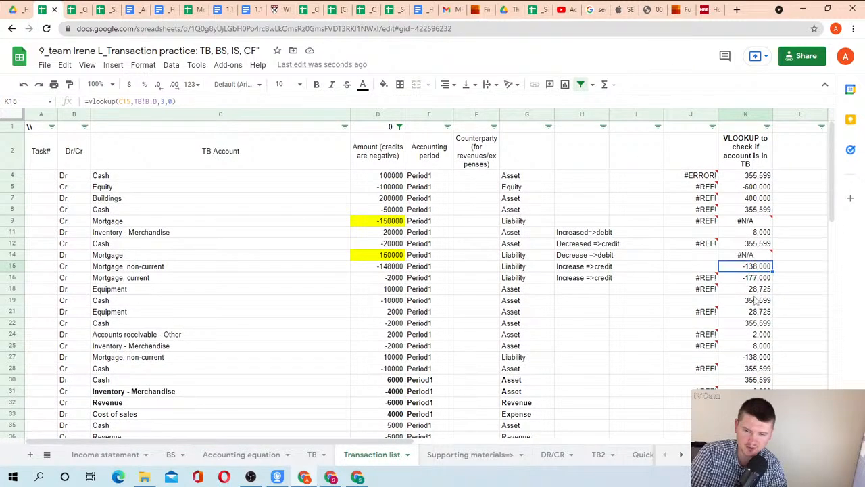
Step: Inspect the second Mortgage entry in row 14 from its account name across to its VLOOKUP check and back
{"action": "left_click", "coordinate": [162, 258]}
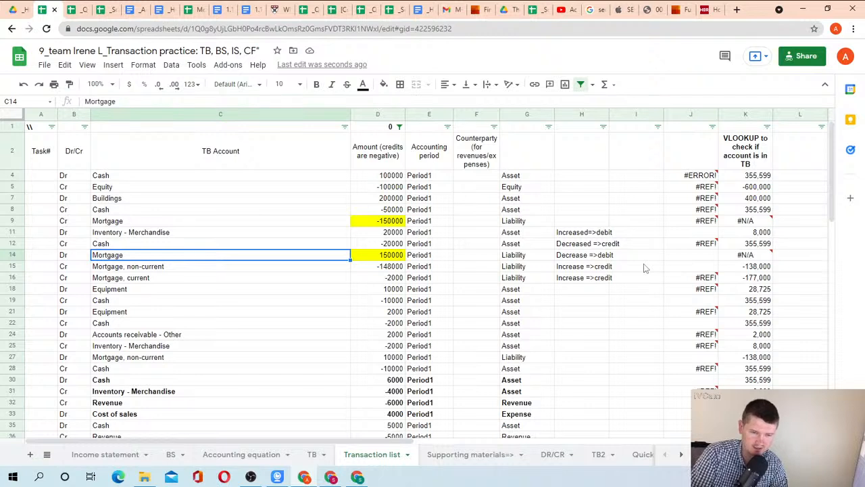
{"action": "key", "text": "Right"}
{"action": "key", "text": "Right"}
{"action": "key", "text": "Right"}
{"action": "key", "text": "Right"}
{"action": "key", "text": "Right"}
{"action": "key", "text": "Right"}
{"action": "key", "text": "Right"}
{"action": "key", "text": "Right"}
{"action": "key", "text": "Left"}
{"action": "key", "text": "Left"}
{"action": "key", "text": "Left"}
{"action": "key", "text": "Left"}
{"action": "key", "text": "Left"}
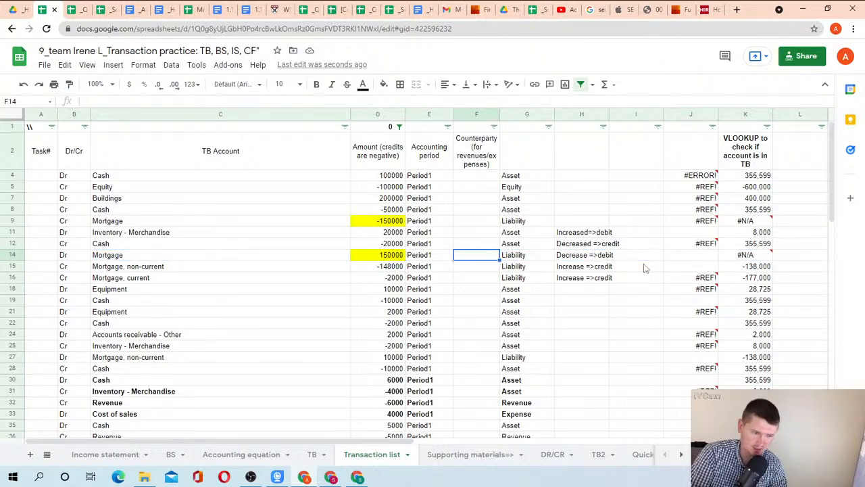
{"action": "key", "text": "Left"}
{"action": "key", "text": "Left"}
{"action": "key", "text": "Left"}
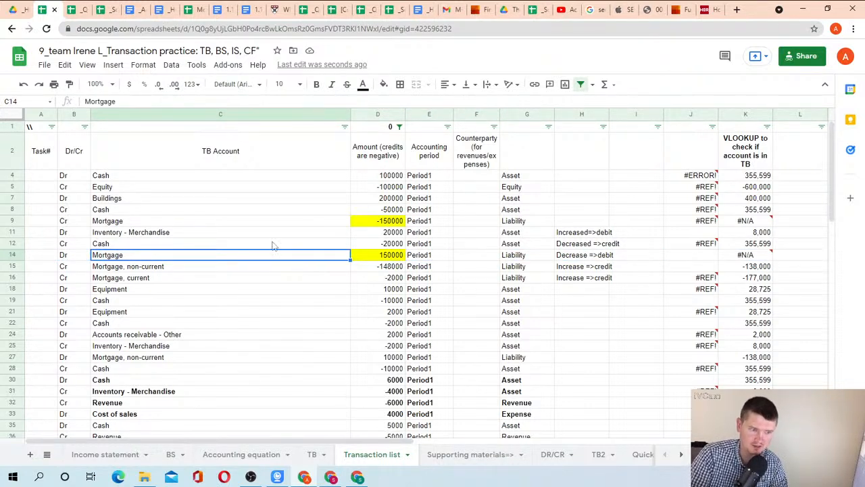
Step: Compare the accounts and amounts of the two Mortgage entries with the current and non-current mortgage lines, and look through the remaining transactions
{"action": "left_click", "coordinate": [195, 222]}
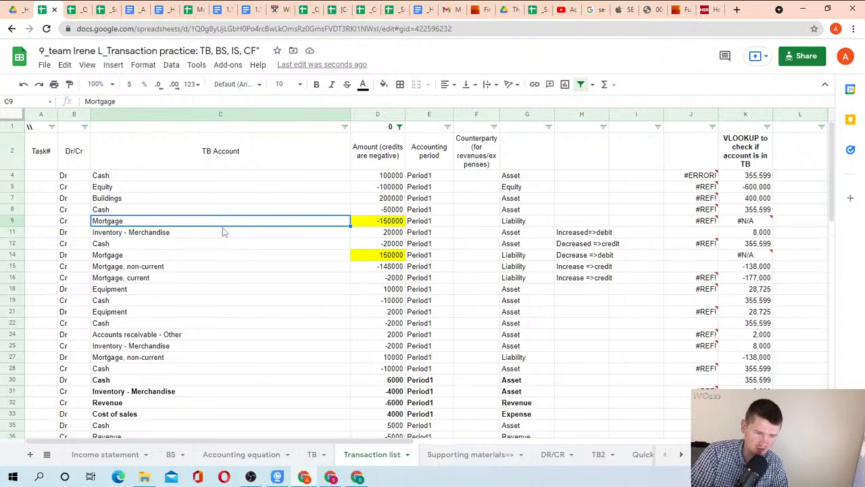
{"action": "key", "text": "Right"}
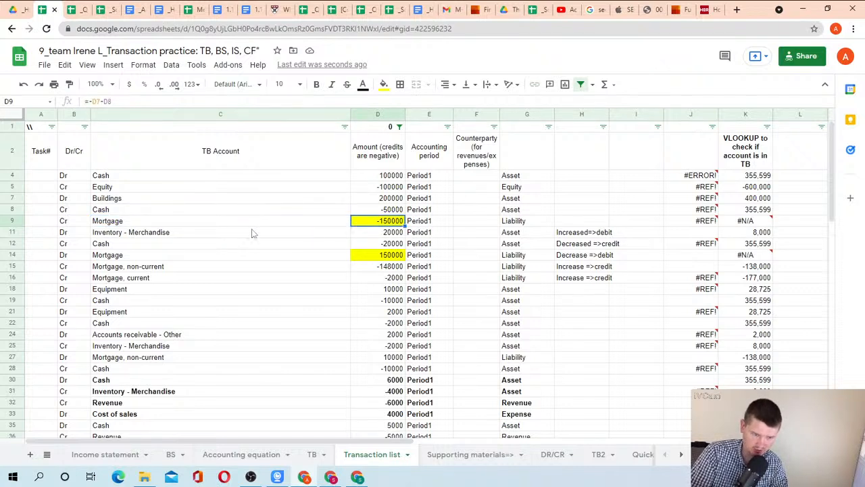
{"action": "left_click", "coordinate": [150, 270]}
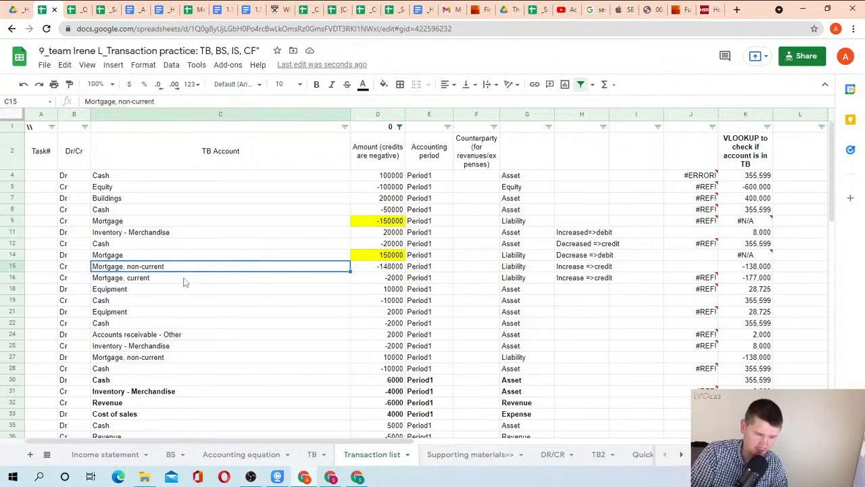
{"action": "left_click", "coordinate": [184, 279]}
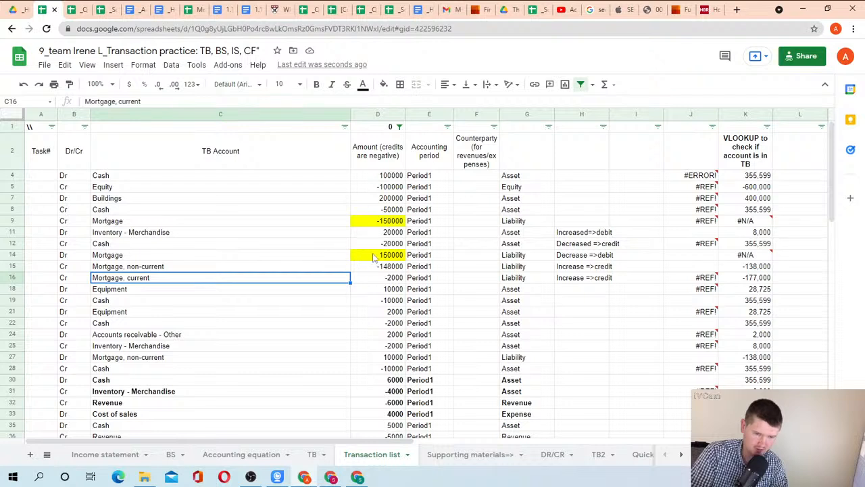
{"action": "left_click", "coordinate": [375, 256]}
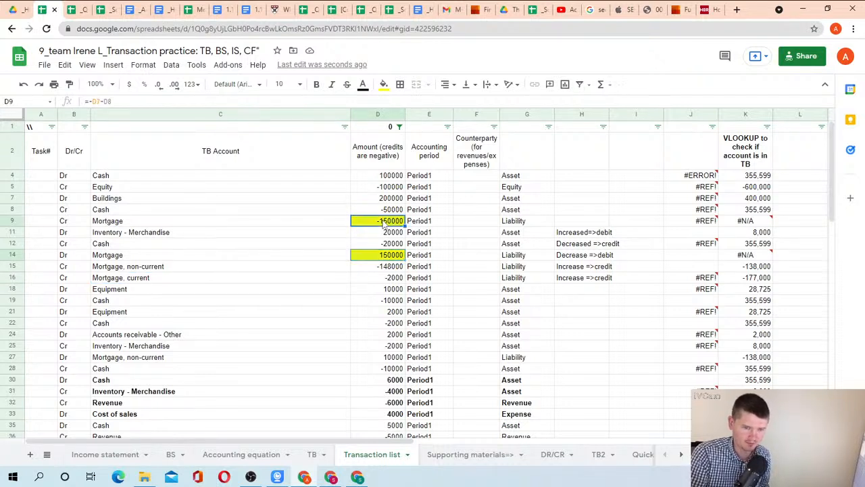
{"action": "left_click", "coordinate": [376, 224]}
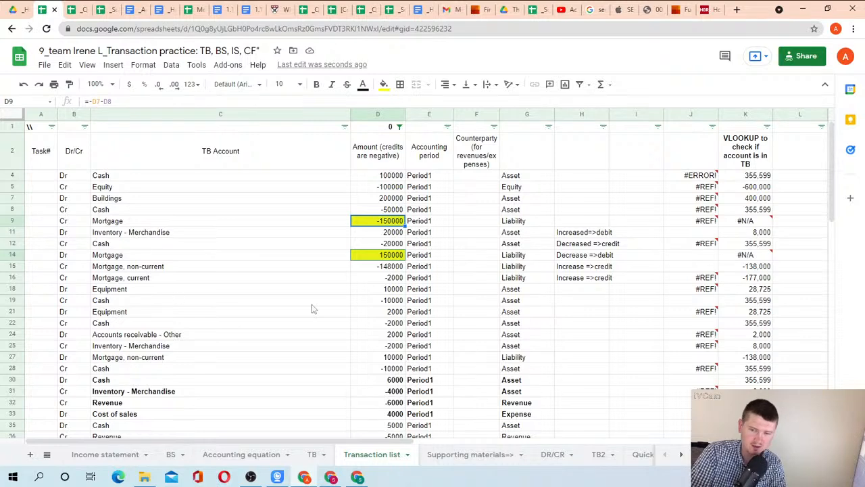
{"action": "scroll", "coordinate": [338, 305], "scroll_direction": "down", "scroll_amount": 13}
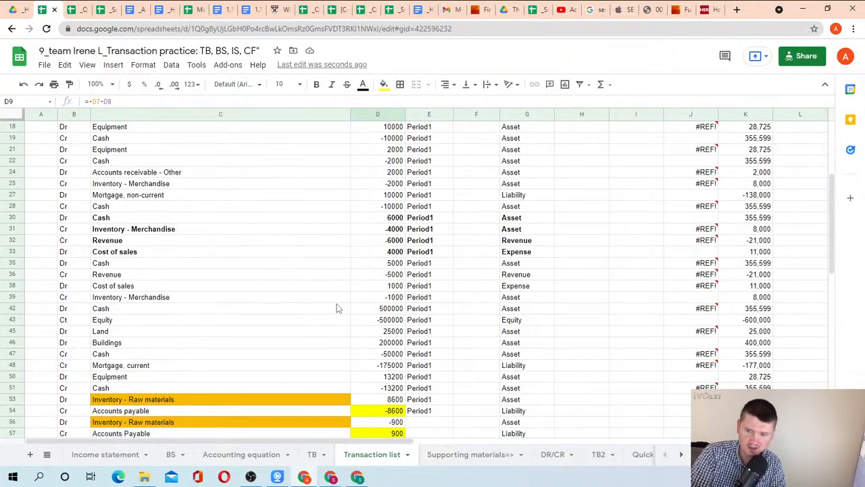
{"action": "scroll", "coordinate": [266, 315], "scroll_direction": "down", "scroll_amount": 2}
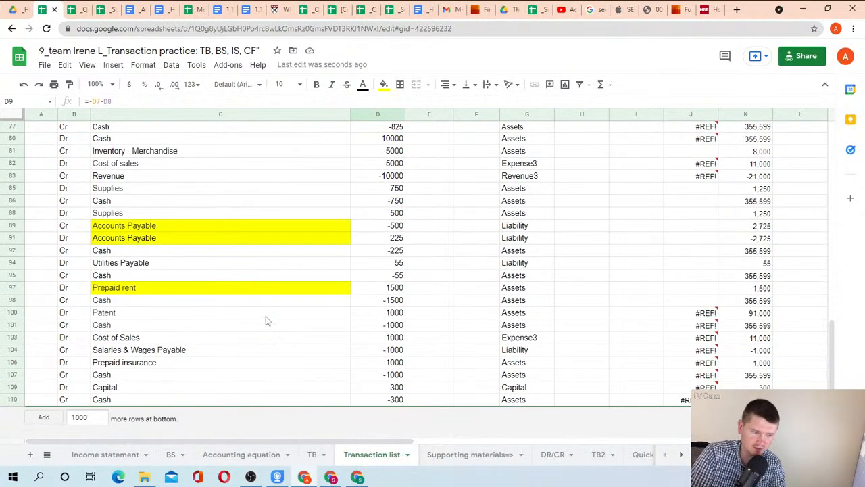
Step: Return to the TB sheet and move from the Equipment row up to the Cash account's BS/IS mapping in A4
{"action": "left_click", "coordinate": [315, 455]}
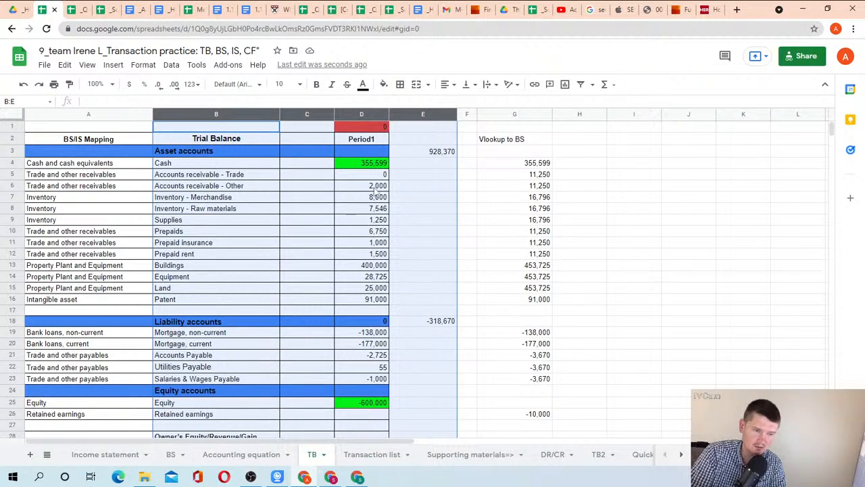
{"action": "left_click", "coordinate": [372, 279]}
{"action": "key", "text": "Left"}
{"action": "key", "text": "Left"}
{"action": "key", "text": "Left"}
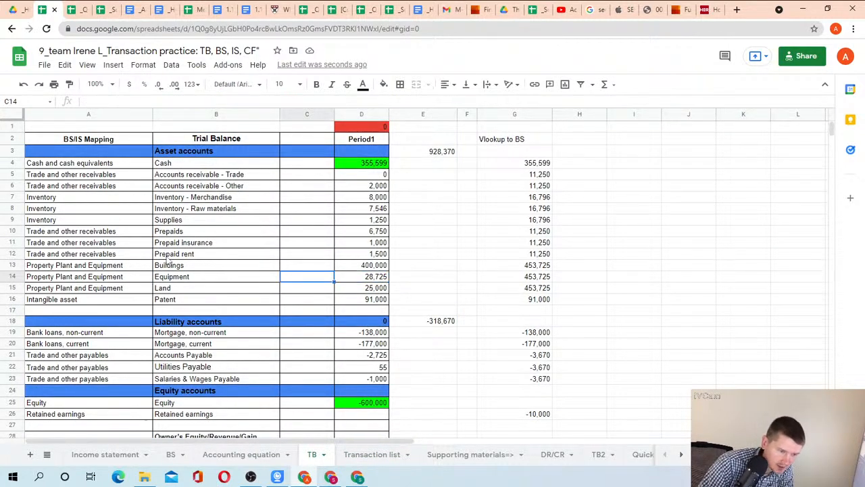
{"action": "key", "text": "Right"}
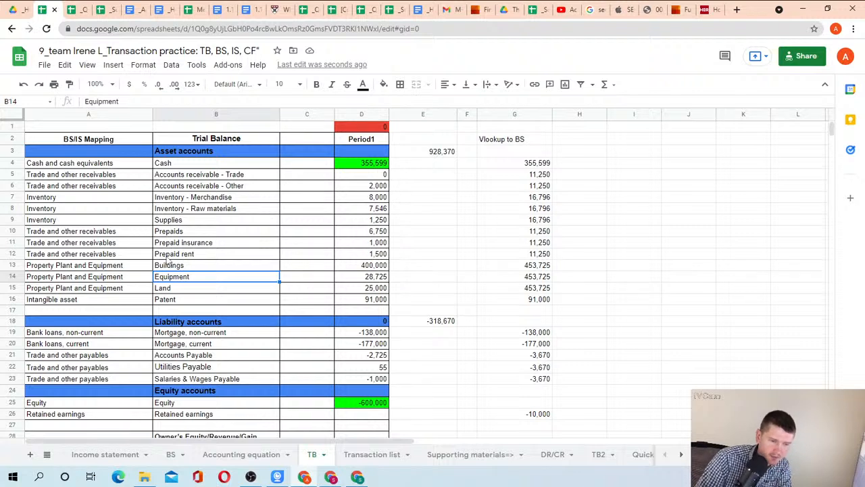
{"action": "key", "text": "Up"}
{"action": "key", "text": "Up"}
{"action": "key", "text": "Up"}
{"action": "key", "text": "Up"}
{"action": "key", "text": "Up"}
{"action": "key", "text": "Up"}
{"action": "key", "text": "Up"}
{"action": "key", "text": "Up"}
{"action": "key", "text": "Up"}
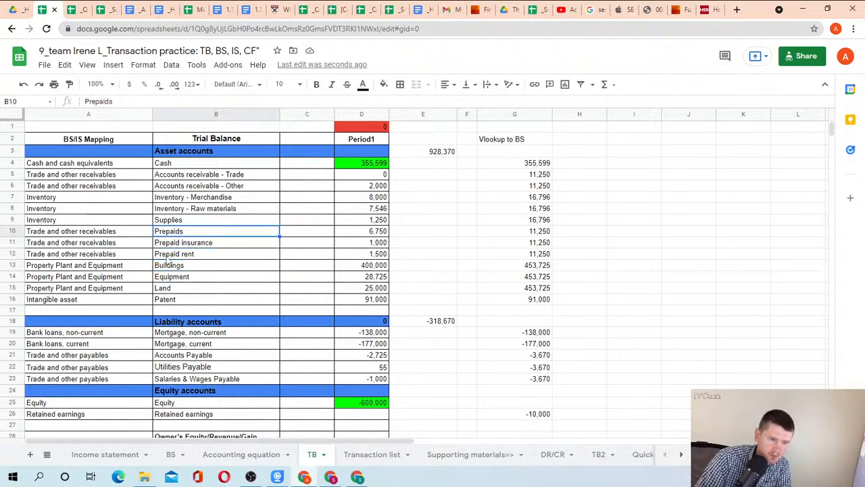
{"action": "key", "text": "Left"}
{"action": "key", "text": "Up"}
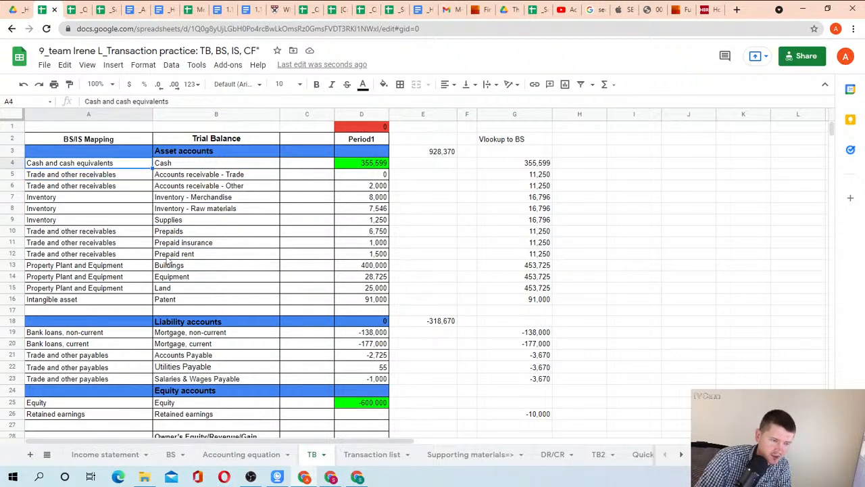
Step: Compare the BS/IS mappings of the Cash, Accounts receivable - Trade and Accounts receivable - Other accounts with their trial balance names
{"action": "key", "text": "Right"}
{"action": "key", "text": "Down"}
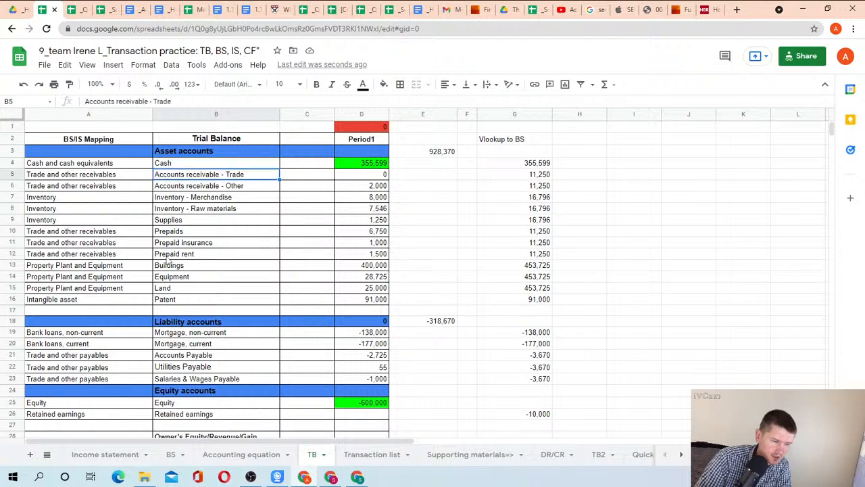
{"action": "key", "text": "Up"}
{"action": "key", "text": "Left"}
{"action": "key", "text": "Down"}
{"action": "key", "text": "Up"}
{"action": "key", "text": "Right"}
{"action": "key", "text": "Left"}
{"action": "key", "text": "Down"}
{"action": "key", "text": "Right"}
{"action": "key", "text": "Down"}
{"action": "key", "text": "Left"}
{"action": "key", "text": "Right"}
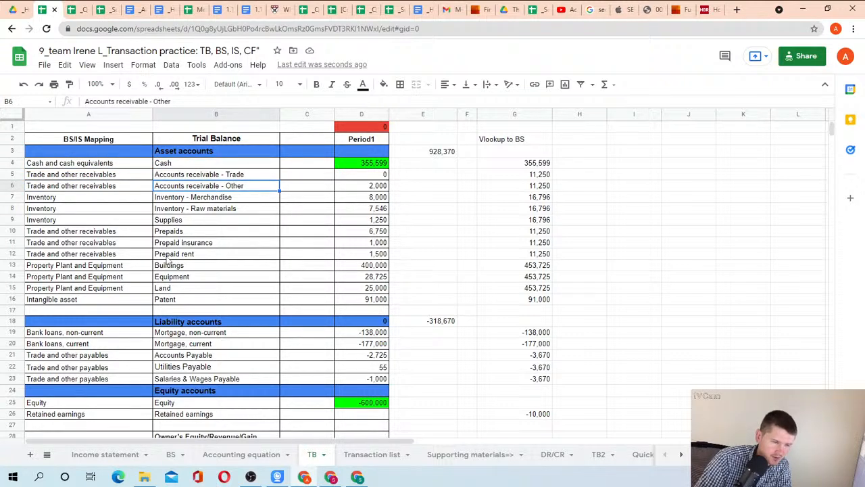
Step: Check the BS/IS mappings of the inventory, Supplies, Prepaids and Prepaid insurance accounts against their trial balance names
{"action": "key", "text": "Left"}
{"action": "key", "text": "Down"}
{"action": "key", "text": "Right"}
{"action": "key", "text": "Down"}
{"action": "key", "text": "Down"}
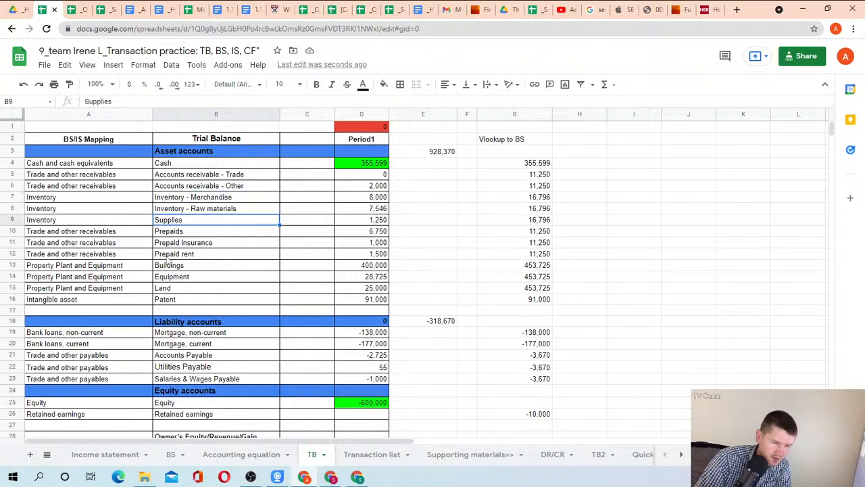
{"action": "key", "text": "Down"}
{"action": "key", "text": "Left"}
{"action": "key", "text": "Down"}
{"action": "key", "text": "Right"}
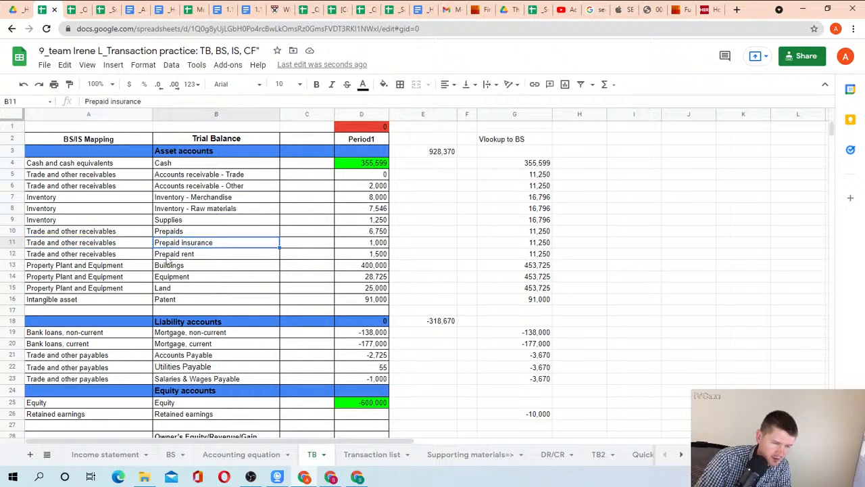
Step: Check the BS/IS mappings of the remaining asset accounts, from Prepaid rent through Buildings, Equipment and Land to Patent
{"action": "key", "text": "Down"}
{"action": "key", "text": "Left"}
{"action": "key", "text": "Right"}
{"action": "key", "text": "Down"}
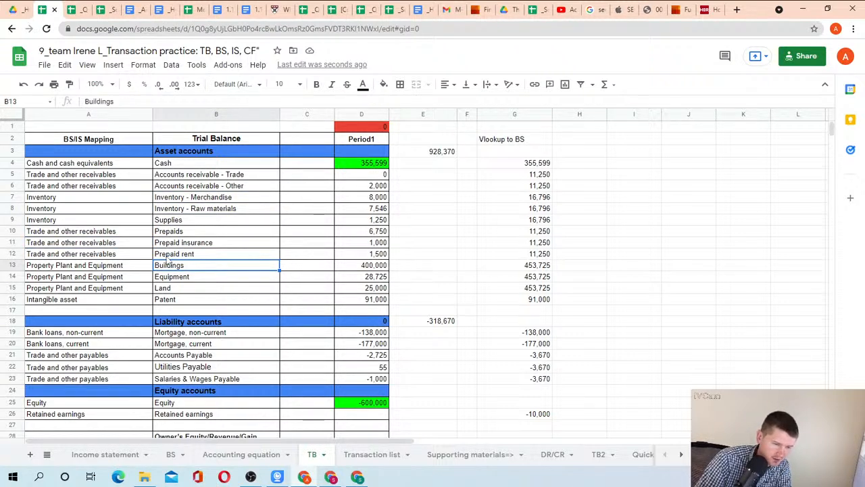
{"action": "key", "text": "Left"}
{"action": "key", "text": "Right"}
{"action": "key", "text": "Down"}
{"action": "key", "text": "Down"}
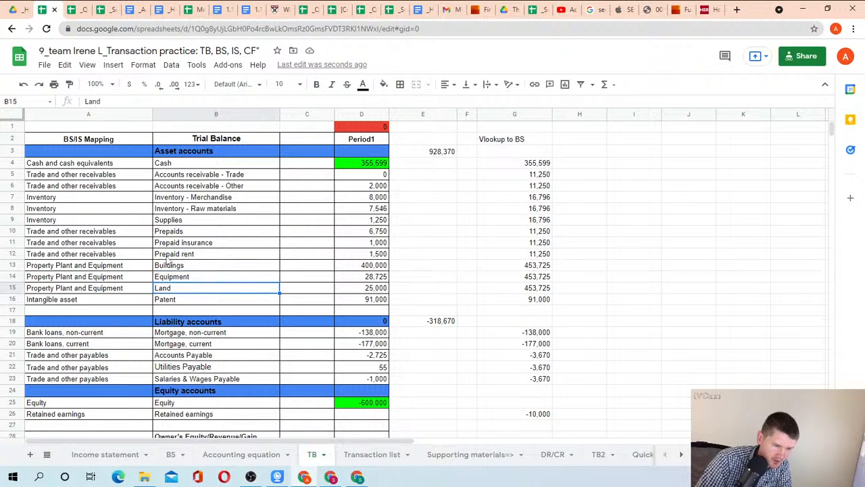
{"action": "key", "text": "Left"}
{"action": "key", "text": "Right"}
{"action": "key", "text": "Down"}
Step: Examine the BS/IS mappings of the liability accounts, from the mortgages to Salaries & Wages Payable
{"action": "scroll", "coordinate": [128, 275], "scroll_direction": "down", "scroll_amount": 2}
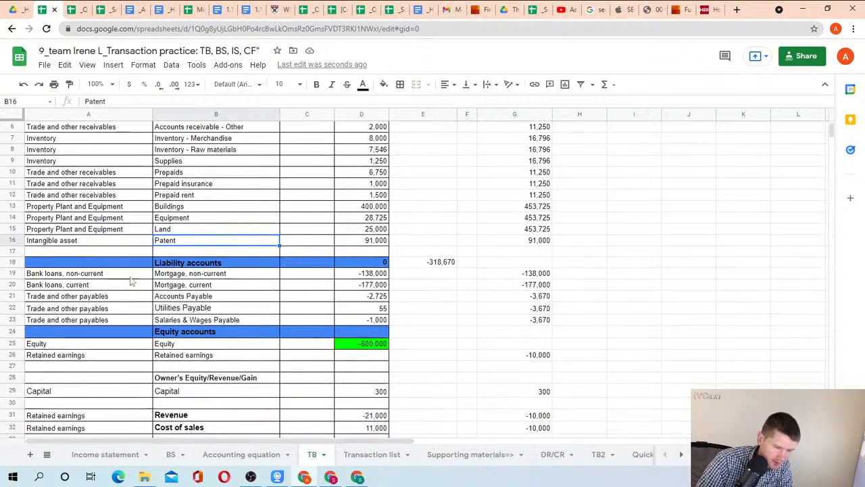
{"action": "left_click_drag", "start_coordinate": [106, 275], "coordinate": [184, 287]}
{"action": "left_click", "coordinate": [186, 288]}
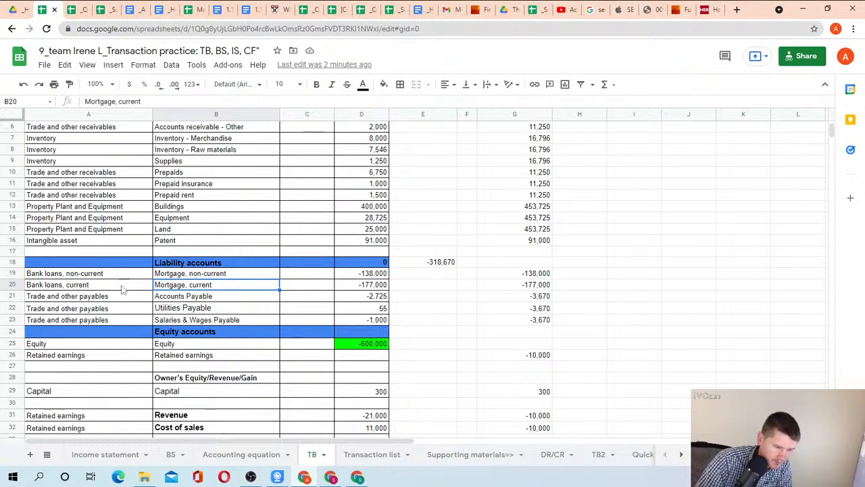
{"action": "left_click", "coordinate": [168, 299]}
{"action": "left_click_drag", "start_coordinate": [169, 299], "coordinate": [176, 320]}
{"action": "left_click", "coordinate": [176, 320]}
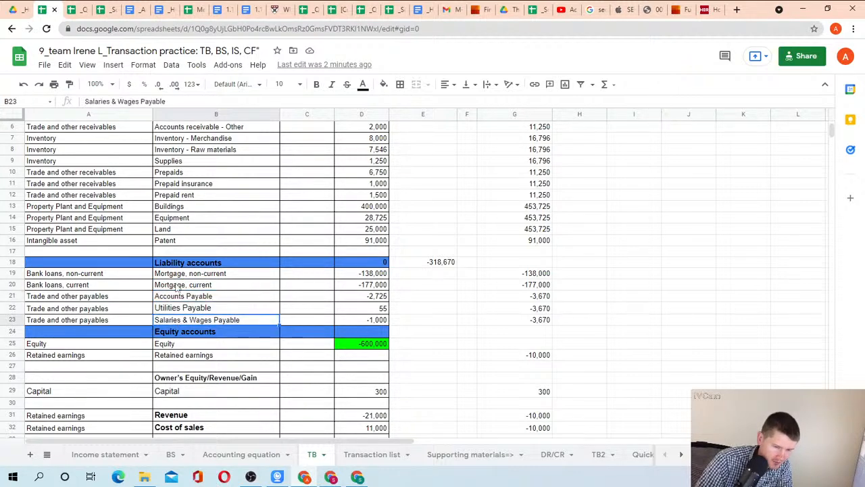
Step: Examine the trial balance's Equity and Retained earnings accounts and the Cost of sales formula
{"action": "scroll", "coordinate": [176, 285], "scroll_direction": "down", "scroll_amount": 2}
{"action": "left_click", "coordinate": [170, 267]}
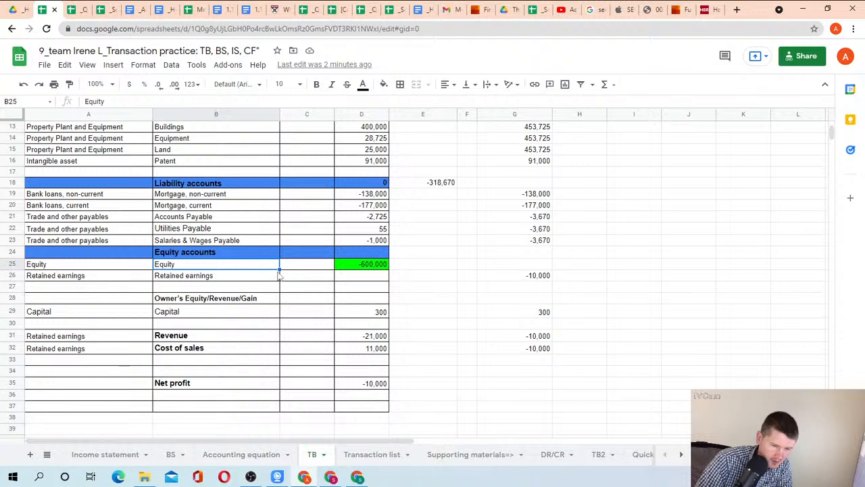
{"action": "left_click", "coordinate": [242, 278]}
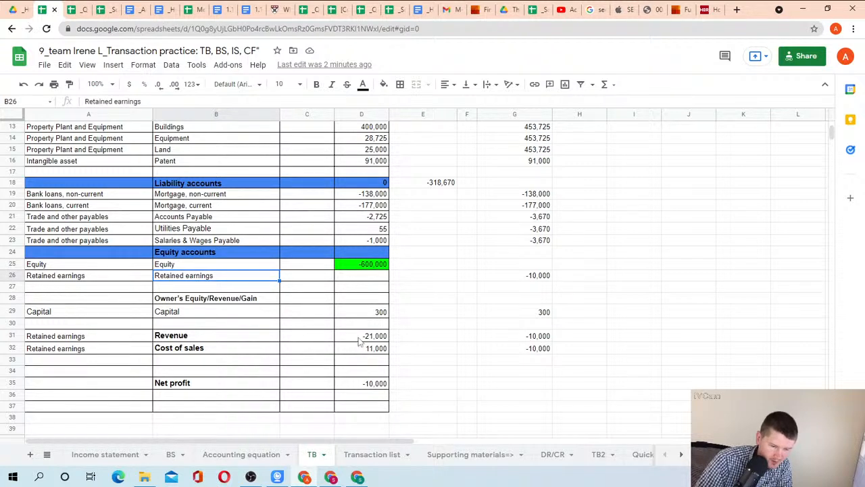
{"action": "left_click", "coordinate": [362, 348]}
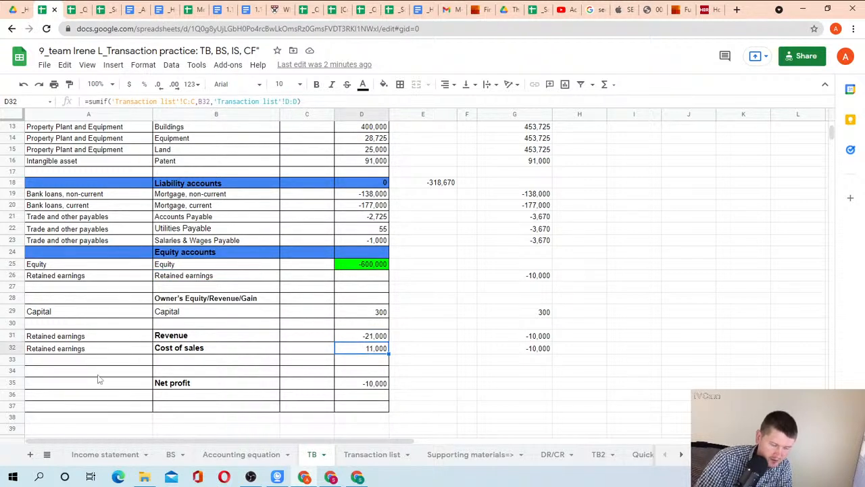
Step: Review the balance sheet's asset amounts, liabilities, equity and check line
{"action": "left_click", "coordinate": [170, 455]}
{"action": "scroll", "coordinate": [161, 228], "scroll_direction": "up", "scroll_amount": 1}
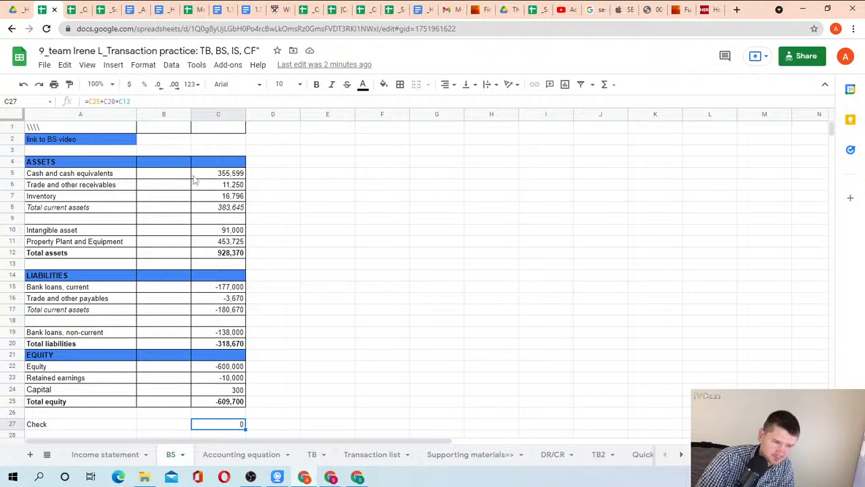
{"action": "left_click_drag", "start_coordinate": [199, 177], "coordinate": [221, 254]}
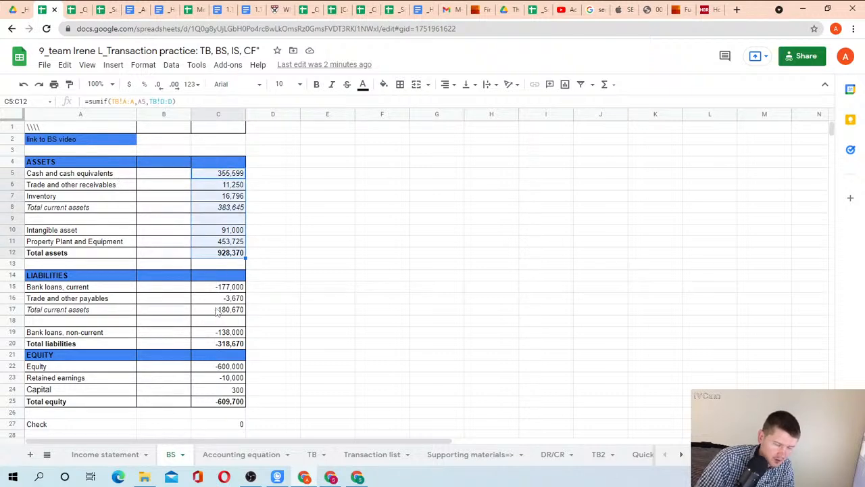
{"action": "scroll", "coordinate": [203, 351], "scroll_direction": "down", "scroll_amount": 2}
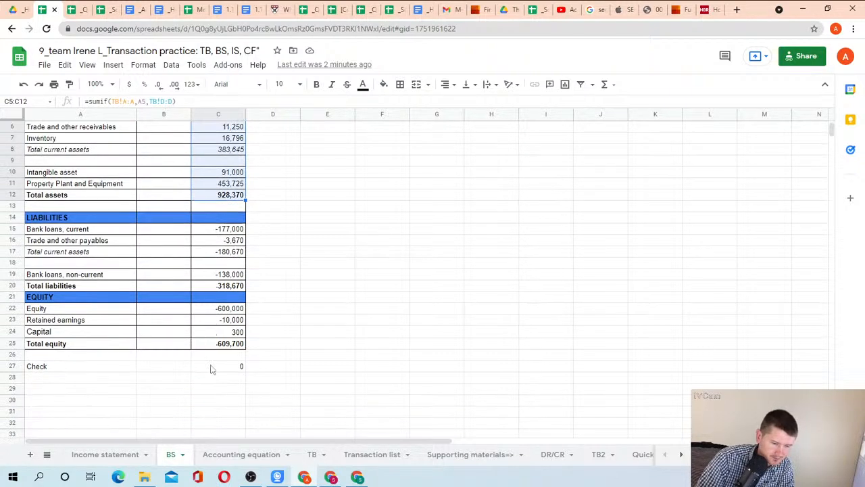
Step: Reset the Amount column's filter in the transaction list to include all values
{"action": "left_click", "coordinate": [372, 454]}
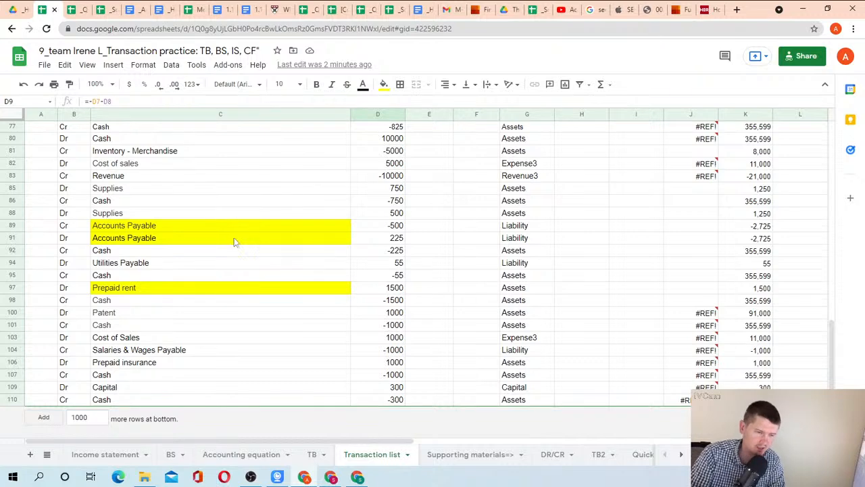
{"action": "scroll", "coordinate": [255, 264], "scroll_direction": "up", "scroll_amount": 10}
{"action": "scroll", "coordinate": [257, 265], "scroll_direction": "up", "scroll_amount": 10}
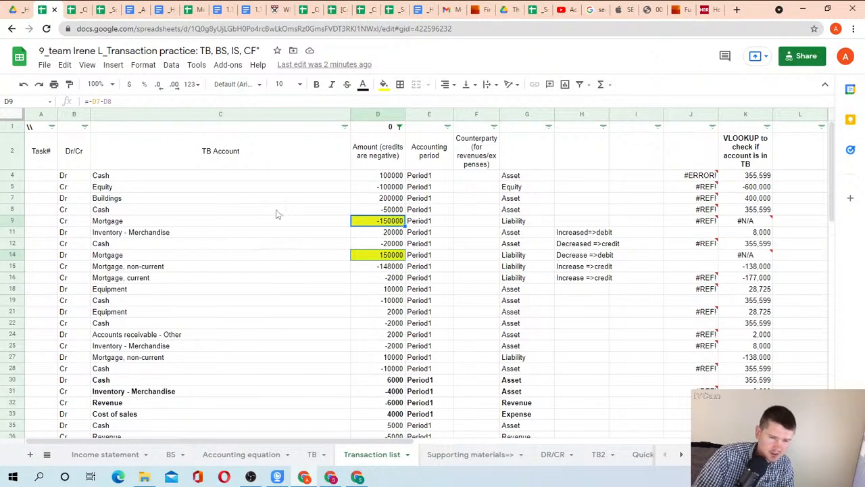
{"action": "left_click", "coordinate": [400, 128]}
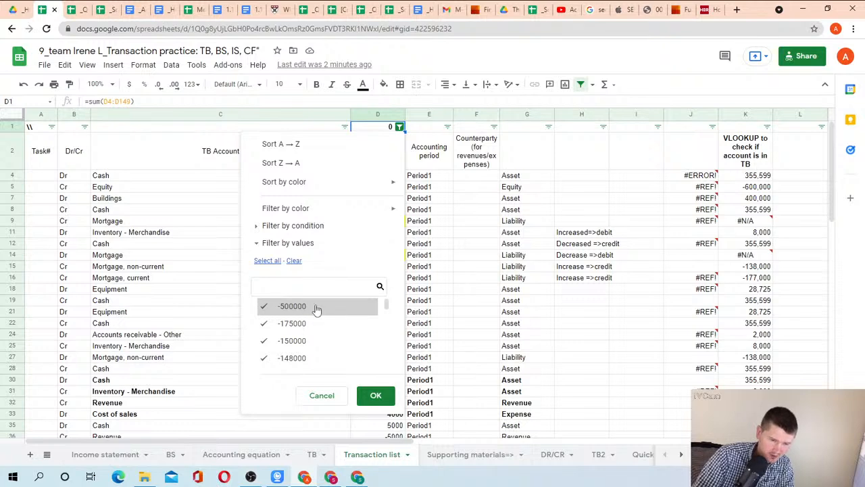
{"action": "left_click", "coordinate": [268, 261]}
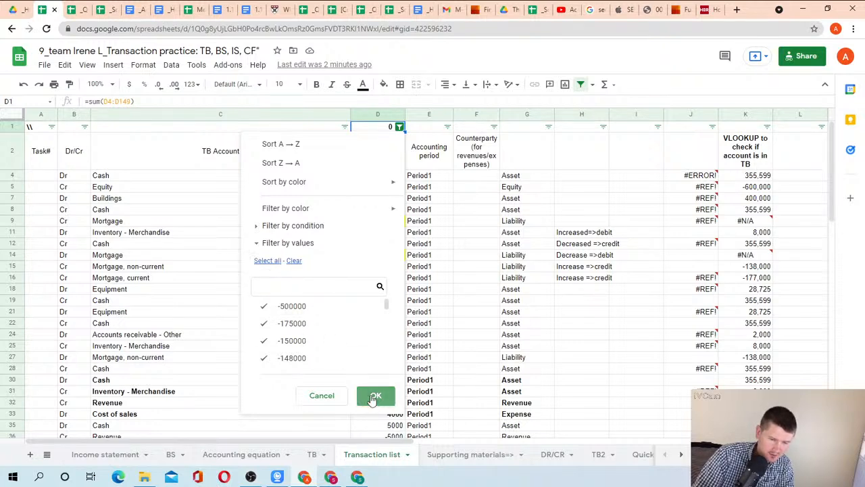
{"action": "left_click", "coordinate": [374, 395]}
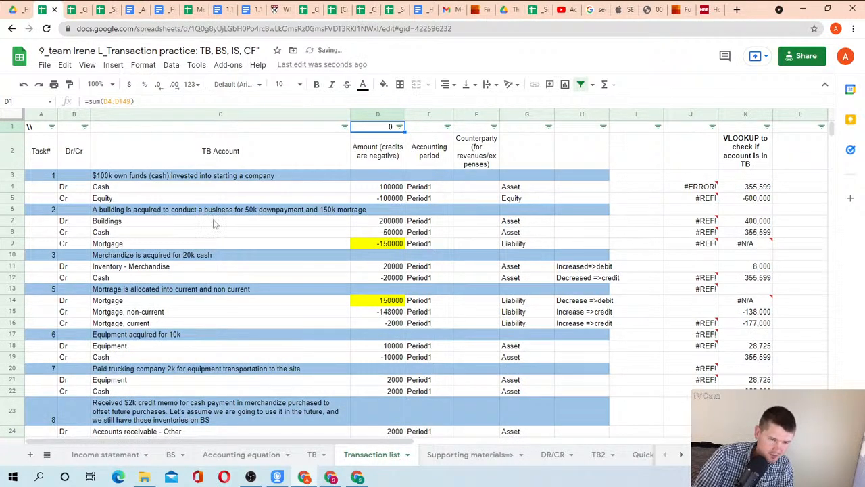
Step: Check the Cash debit entry of Homework 2 transaction 1 against its daily sales description
{"action": "scroll", "coordinate": [209, 223], "scroll_direction": "down", "scroll_amount": 3}
{"action": "scroll", "coordinate": [212, 235], "scroll_direction": "down", "scroll_amount": 2}
{"action": "scroll", "coordinate": [211, 235], "scroll_direction": "down", "scroll_amount": 5}
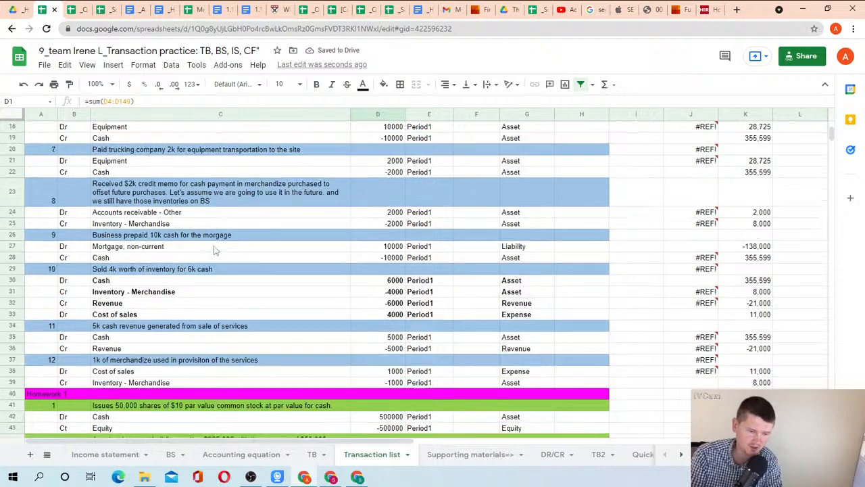
{"action": "scroll", "coordinate": [214, 234], "scroll_direction": "down", "scroll_amount": 6}
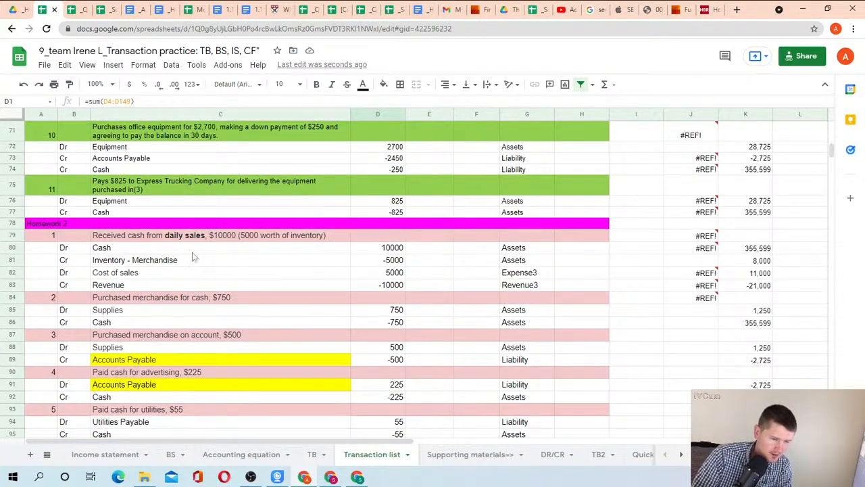
{"action": "left_click", "coordinate": [192, 251]}
{"action": "key", "text": "Up"}
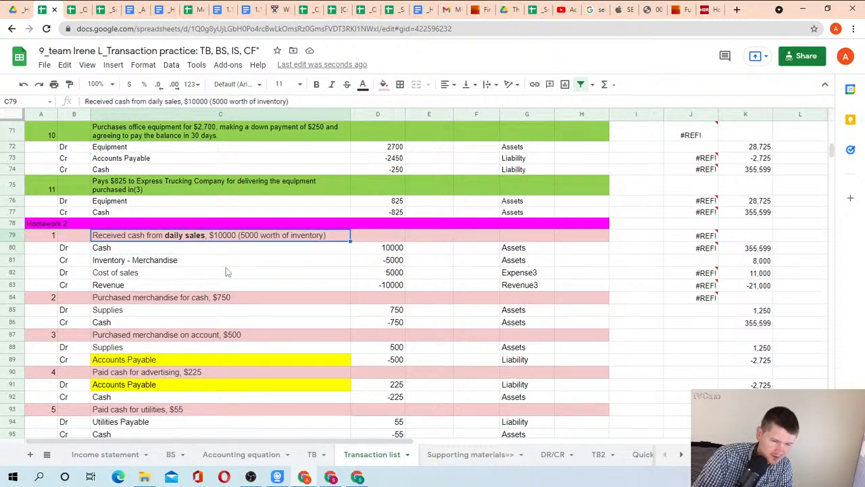
{"action": "key", "text": "Down"}
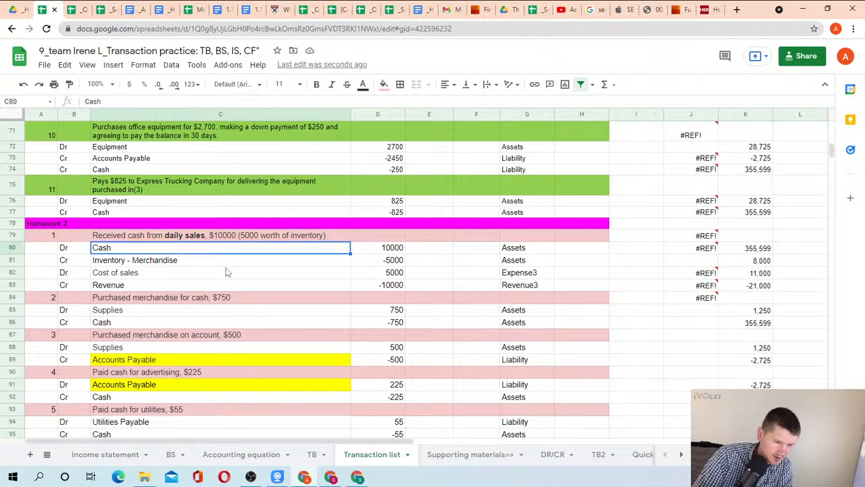
{"action": "key", "text": "Right"}
{"action": "key", "text": "Left"}
{"action": "key", "text": "Left"}
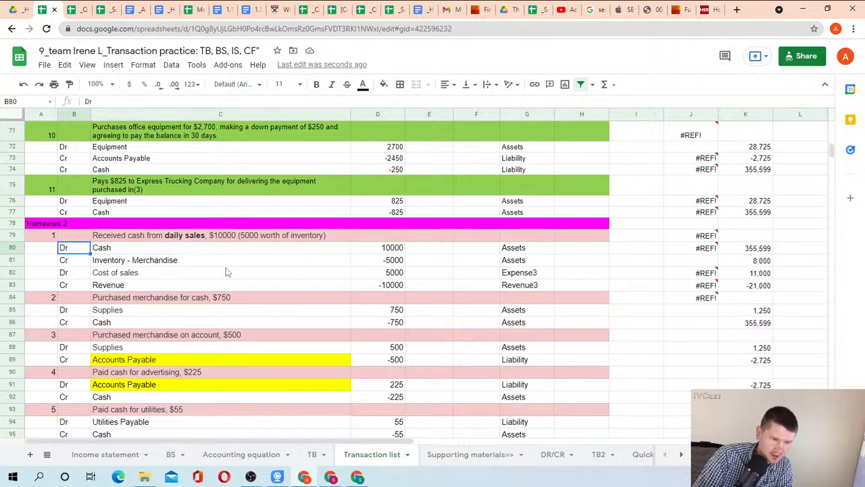
{"action": "key", "text": "Right"}
{"action": "key", "text": "Right"}
{"action": "key", "text": "Left"}
Step: Check the Inventory - Merchandise credit entry of Homework 2 transaction 1 against the transaction description
{"action": "key", "text": "Down"}
{"action": "key", "text": "Left"}
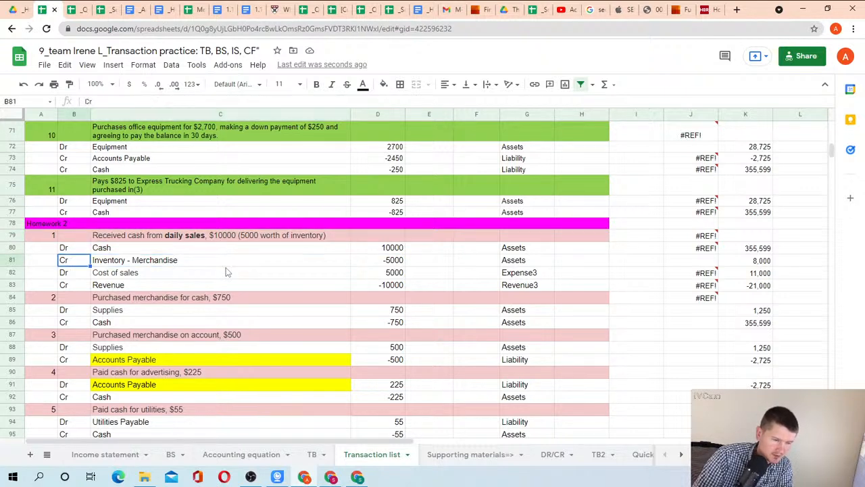
{"action": "key", "text": "Right"}
{"action": "key", "text": "Right"}
{"action": "key", "text": "Left"}
{"action": "key", "text": "Up"}
{"action": "key", "text": "Up"}
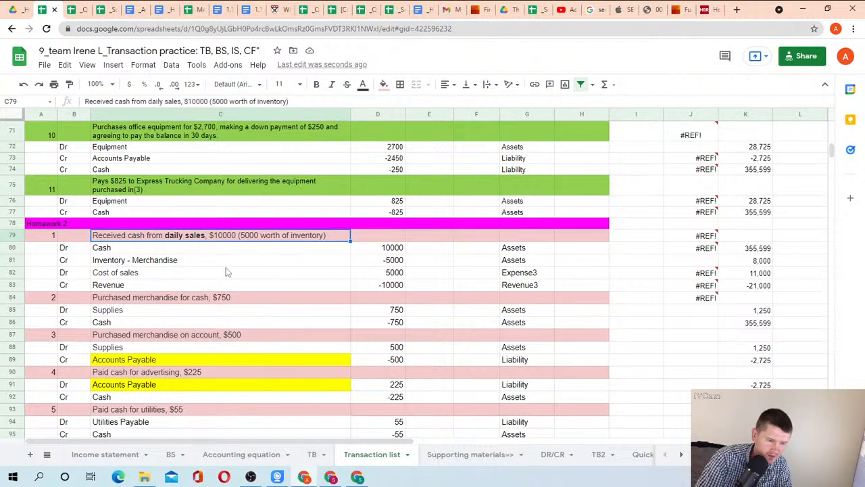
Step: Compare the Cost of sales debit in Homework 2 transaction 1 with the Inventory - Merchandise credit amount
{"action": "key", "text": "Down"}
{"action": "key", "text": "Down"}
{"action": "key", "text": "Down"}
{"action": "key", "text": "Left"}
{"action": "key", "text": "Right"}
{"action": "key", "text": "Left"}
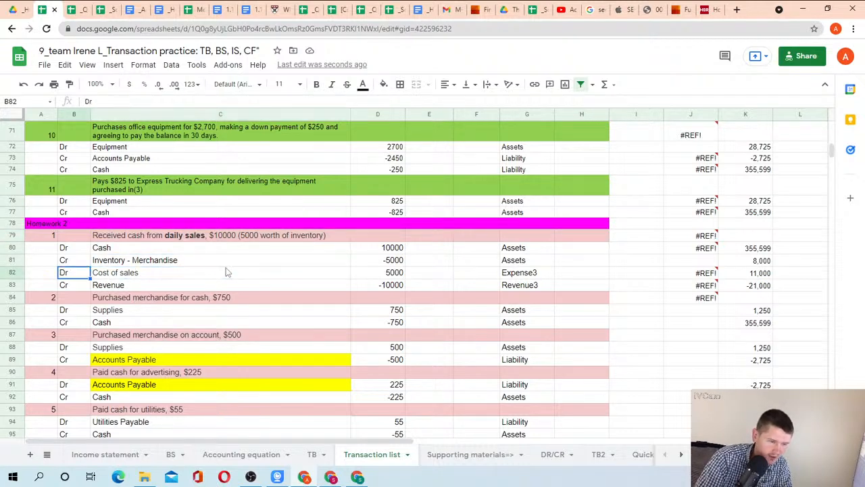
{"action": "key", "text": "Right"}
{"action": "key", "text": "Right"}
{"action": "key", "text": "Up"}
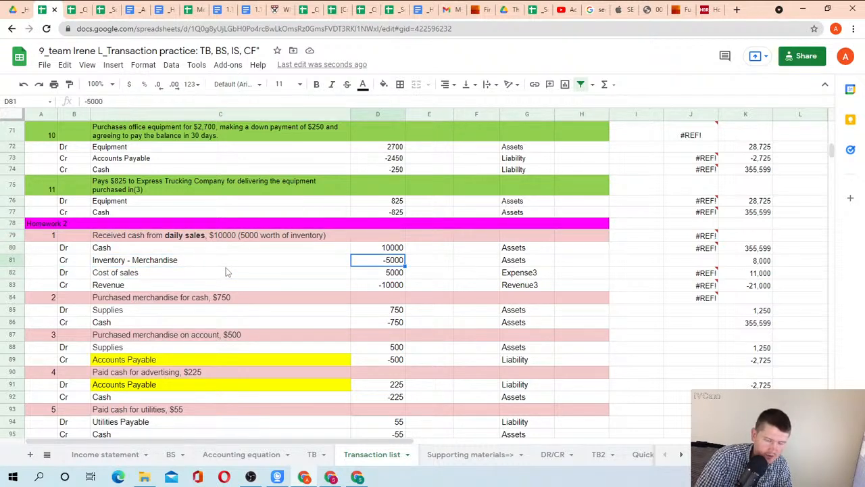
{"action": "key", "text": "Down"}
{"action": "key", "text": "Left"}
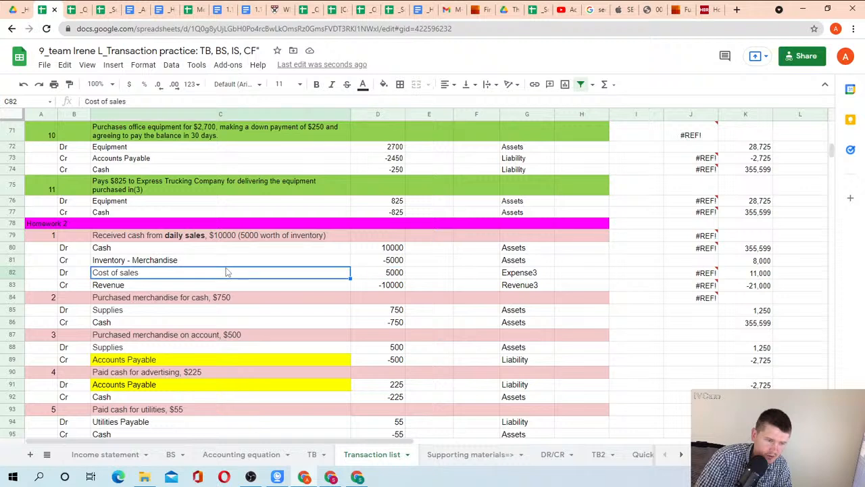
{"action": "key", "text": "Right"}
{"action": "key", "text": "Up"}
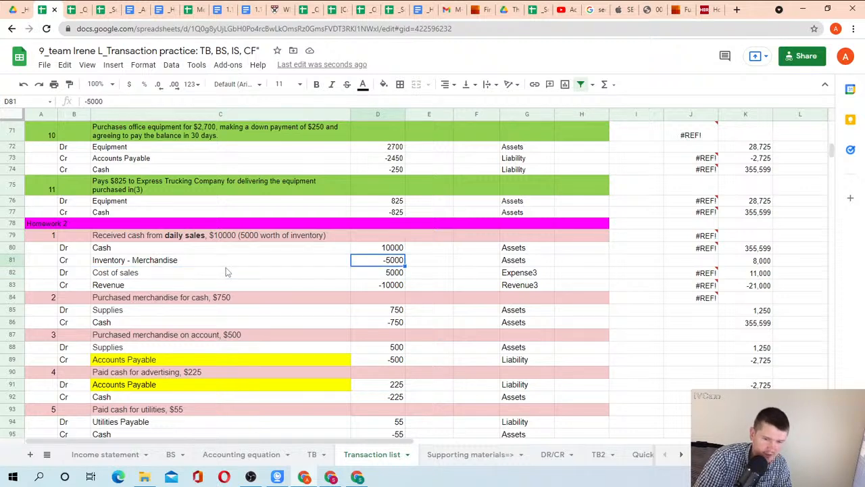
{"action": "key", "text": "Down"}
{"action": "key", "text": "Left"}
{"action": "key", "text": "Right"}
Step: Check the account, credit side and amount of the Revenue entry in Homework 2 transaction 1
{"action": "key", "text": "Down"}
{"action": "key", "text": "Left"}
{"action": "key", "text": "Left"}
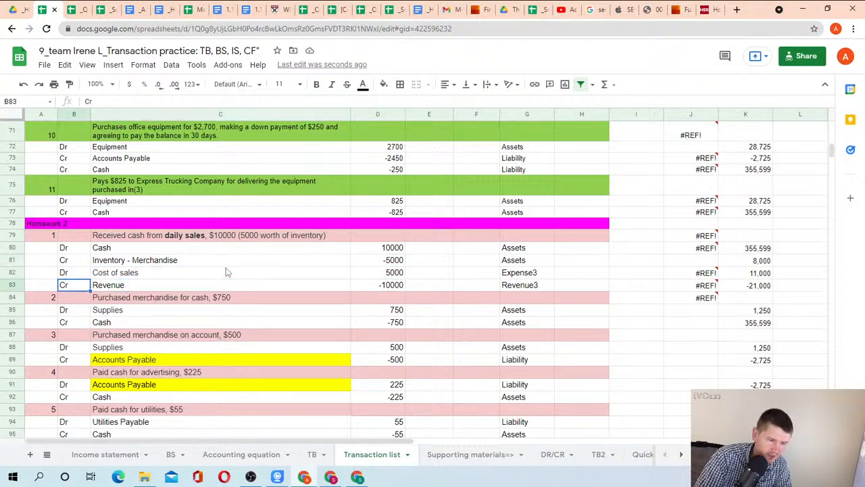
{"action": "key", "text": "Right"}
{"action": "key", "text": "Right"}
{"action": "key", "text": "Left"}
{"action": "key", "text": "Right"}
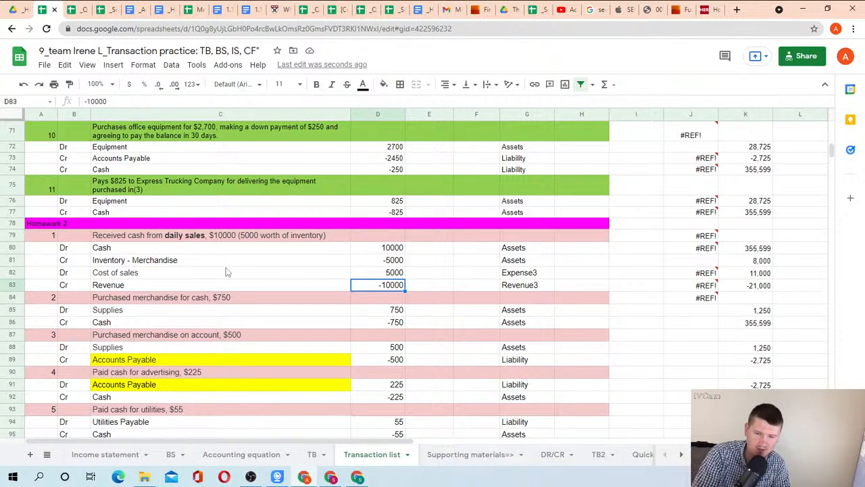
Step: Check the Supplies debit entry of Homework 2 transaction 2 against its cash merchandise purchase description
{"action": "scroll", "coordinate": [230, 271], "scroll_direction": "down", "scroll_amount": 2}
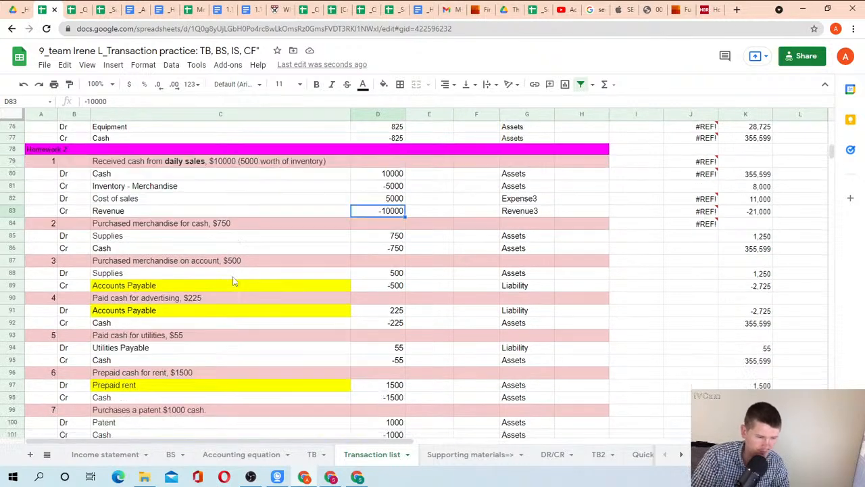
{"action": "left_click", "coordinate": [172, 240]}
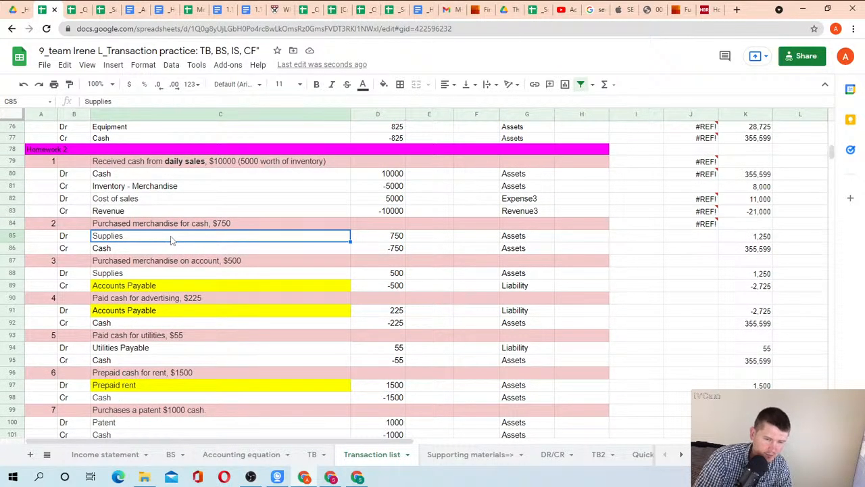
{"action": "key", "text": "Up"}
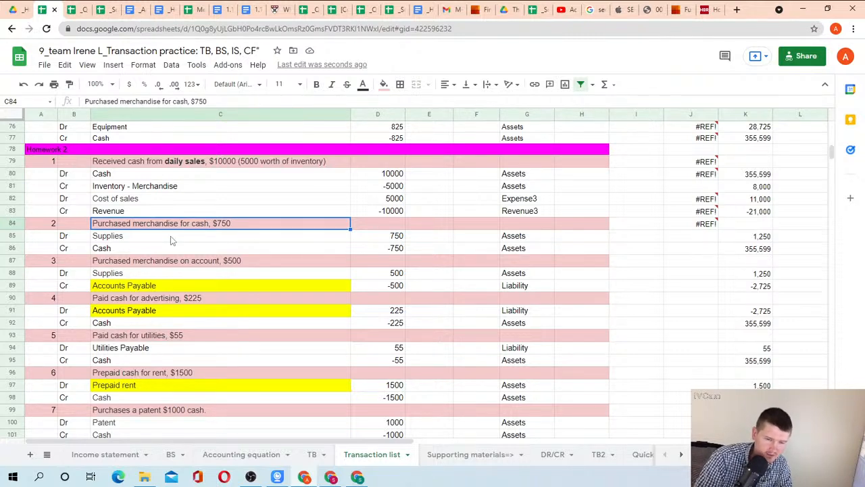
{"action": "key", "text": "Down"}
{"action": "key", "text": "Left"}
{"action": "key", "text": "Right"}
{"action": "key", "text": "Right"}
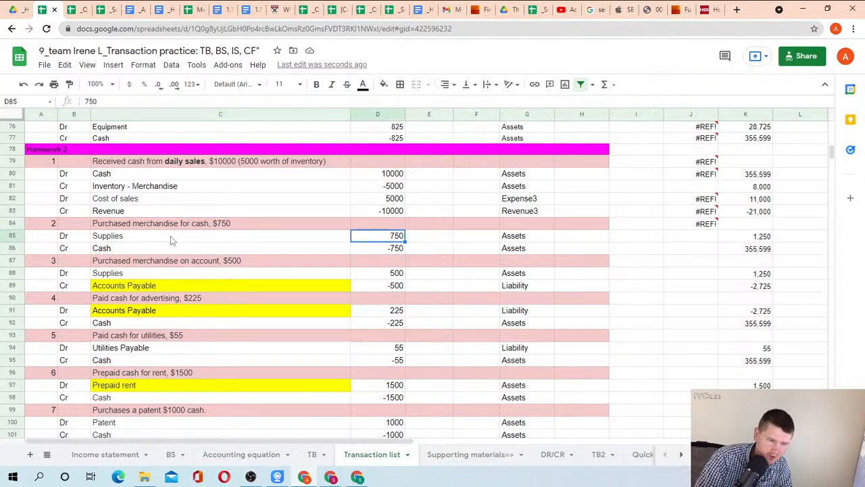
Step: Check the Cash credit entry of Homework 2 transaction 2 and return to the transaction description
{"action": "key", "text": "Left"}
{"action": "key", "text": "Down"}
{"action": "key", "text": "Left"}
{"action": "key", "text": "Right"}
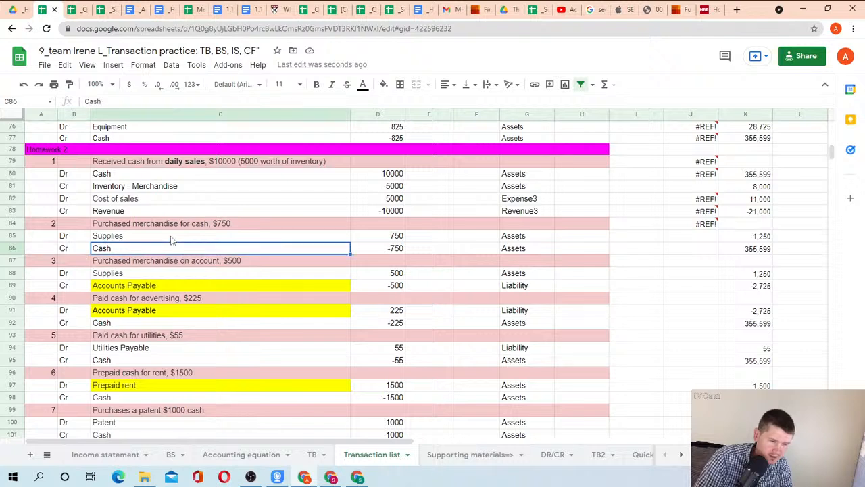
{"action": "key", "text": "Right"}
{"action": "key", "text": "Left"}
{"action": "key", "text": "Up"}
{"action": "key", "text": "Up"}
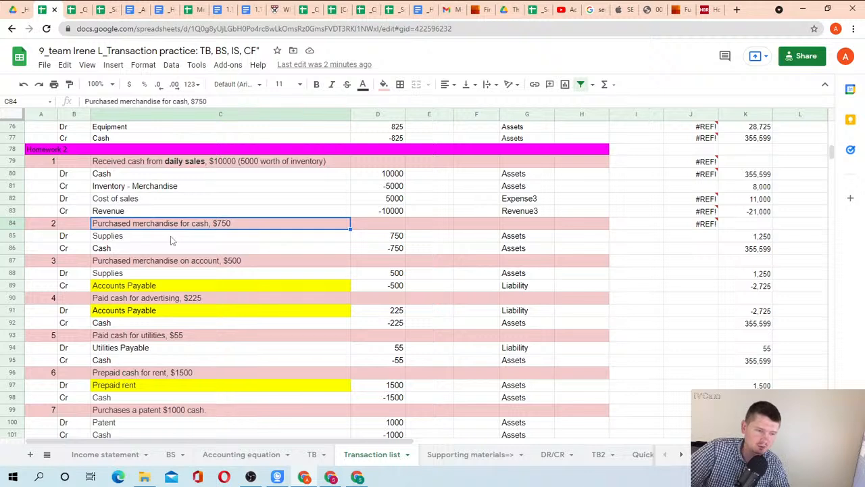
Step: Compare the description of Homework 2 transaction 2 again with its Supplies and Cash account lines
{"action": "key", "text": "Down"}
{"action": "key", "text": "Down"}
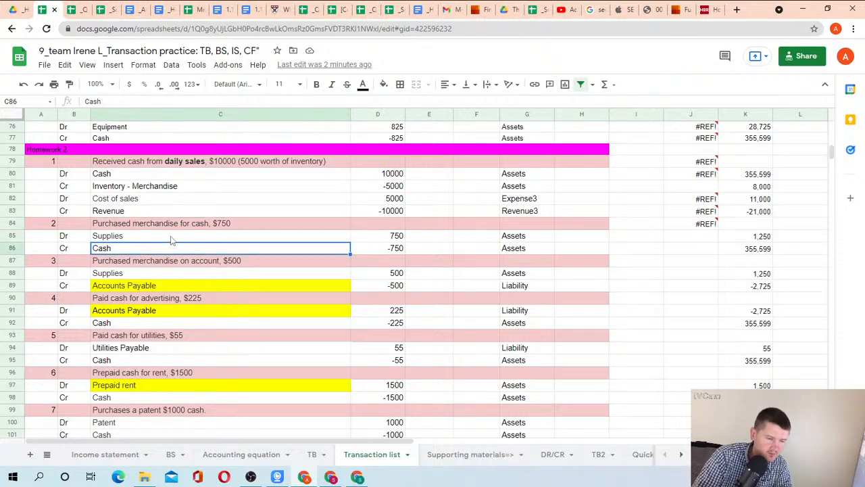
{"action": "key", "text": "Up"}
{"action": "key", "text": "Up"}
{"action": "key", "text": "Down"}
{"action": "key", "text": "Down"}
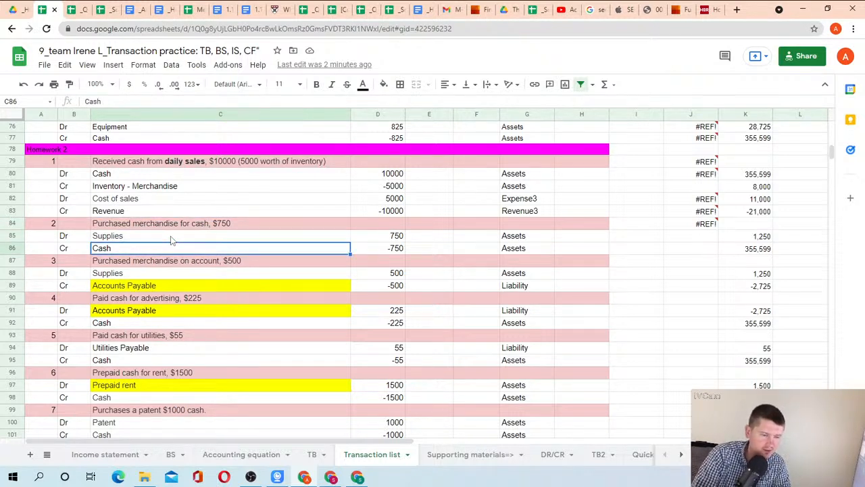
{"action": "key", "text": "Up"}
{"action": "key", "text": "Up"}
{"action": "key", "text": "Down"}
{"action": "key", "text": "Down"}
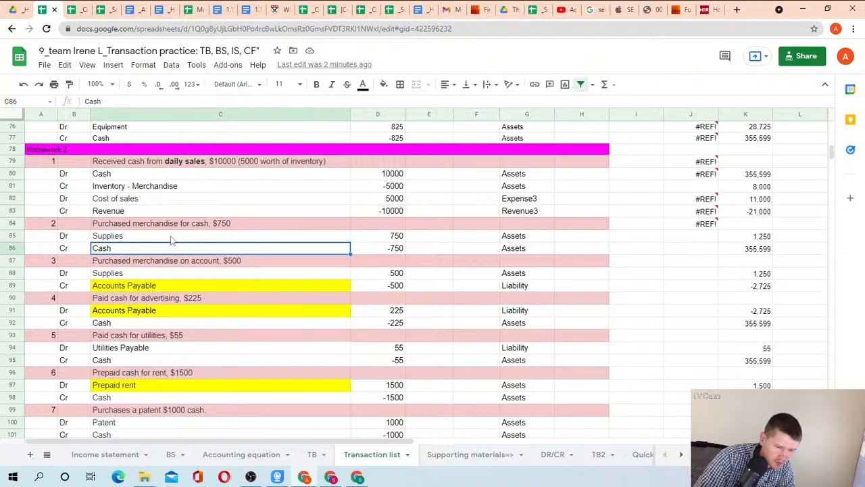
{"action": "key", "text": "Up"}
{"action": "key", "text": "Up"}
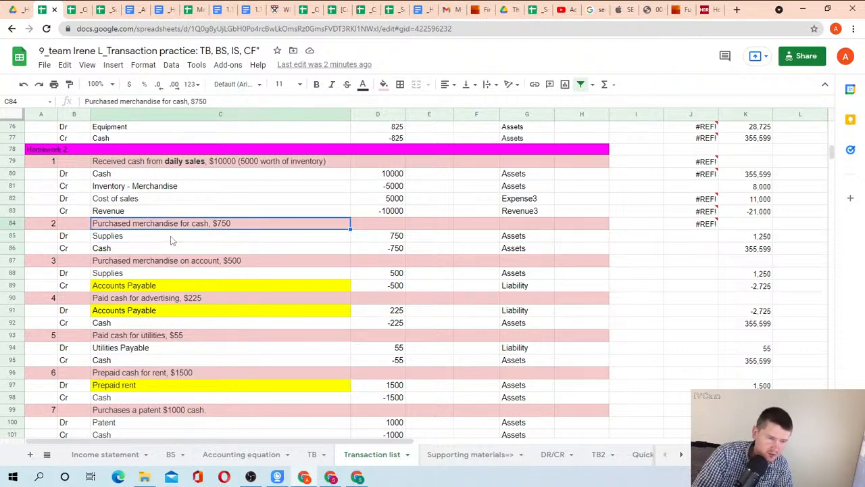
Step: Read the description of Homework 2 transaction 3 and check its Accounts Payable credit entry
{"action": "key", "text": "Down"}
{"action": "key", "text": "Down"}
{"action": "key", "text": "Down"}
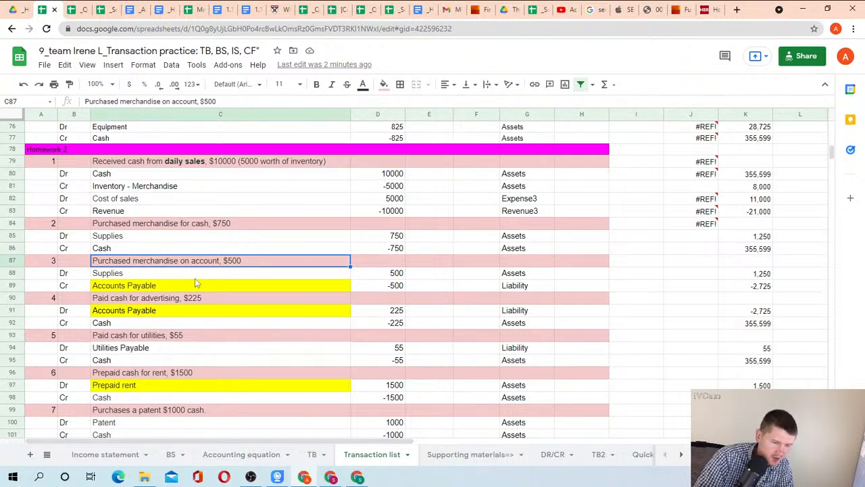
{"action": "key", "text": "Down"}
{"action": "key", "text": "Down"}
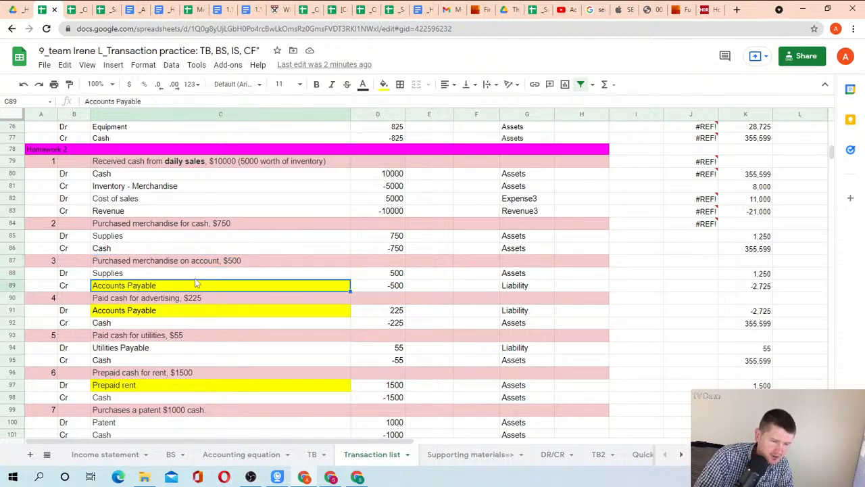
Step: Check the Supplies debit entry of Homework 2 transaction 3 and its amount against the Accounts Payable line
{"action": "key", "text": "Up"}
{"action": "key", "text": "Down"}
{"action": "key", "text": "Up"}
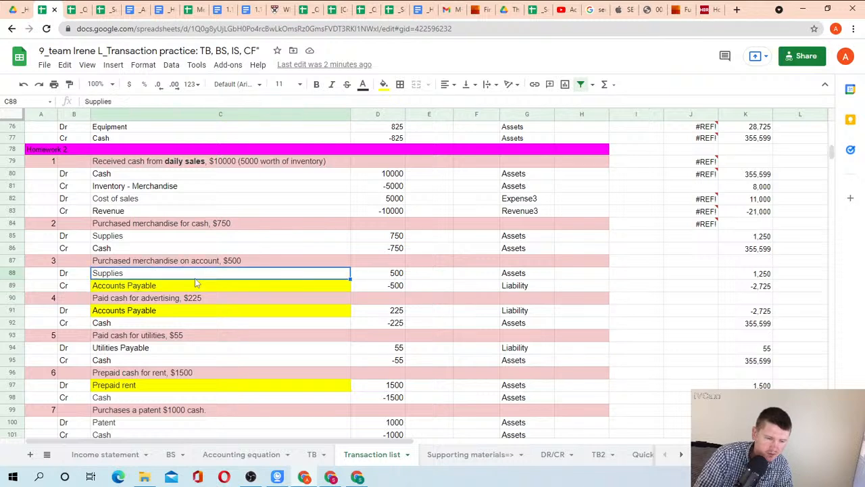
{"action": "key", "text": "Right"}
{"action": "key", "text": "Left"}
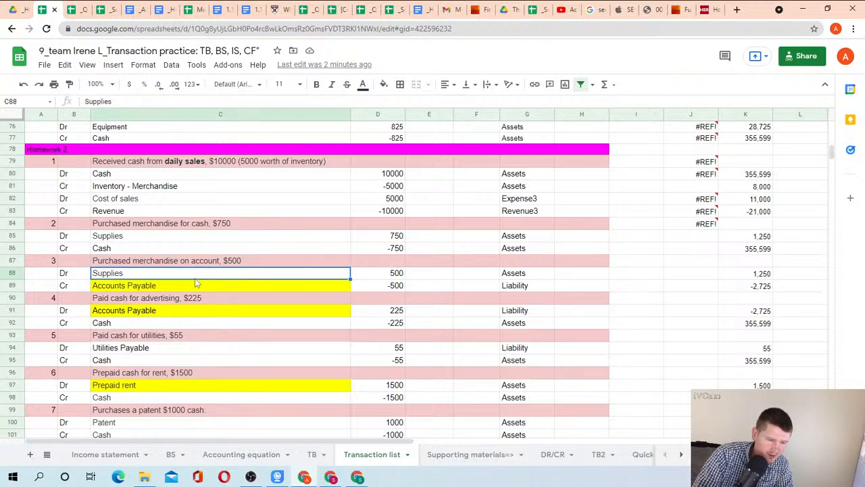
{"action": "key", "text": "Down"}
{"action": "key", "text": "Up"}
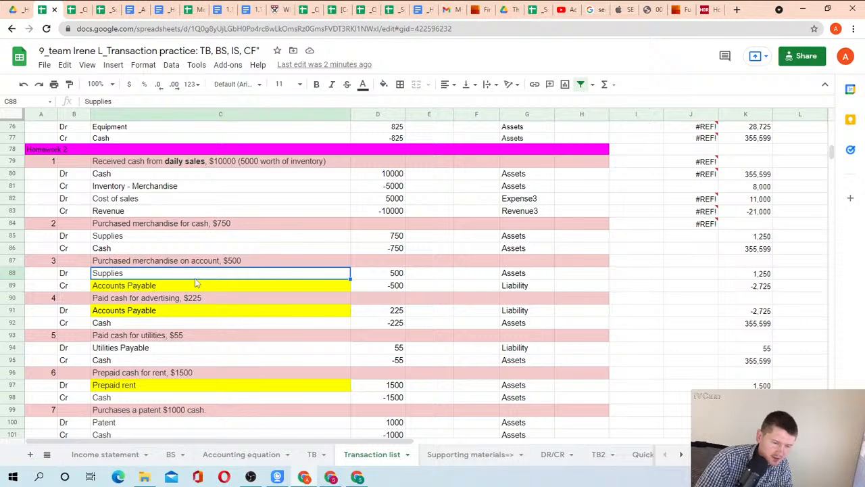
Step: Check the advertising payment in Homework 2 transaction 4 against its Accounts Payable and Cash entries
{"action": "key", "text": "Down"}
{"action": "key", "text": "Down"}
{"action": "scroll", "coordinate": [268, 276], "scroll_direction": "down", "scroll_amount": 2}
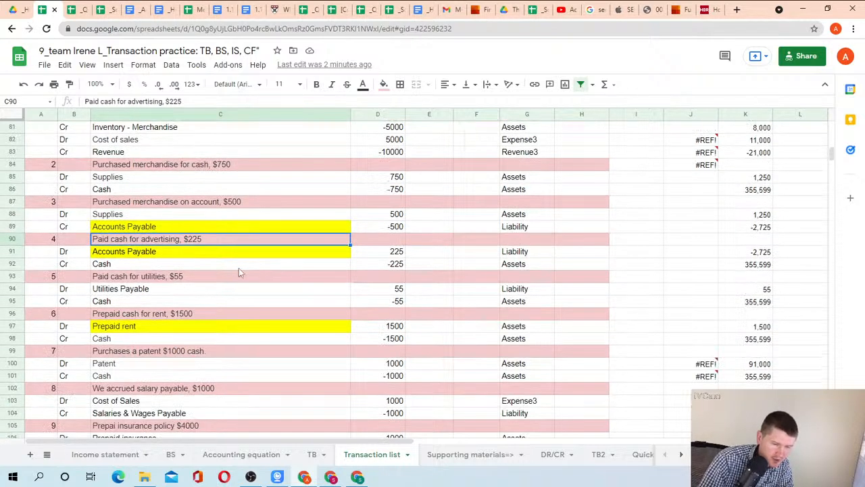
{"action": "scroll", "coordinate": [220, 268], "scroll_direction": "down", "scroll_amount": 1}
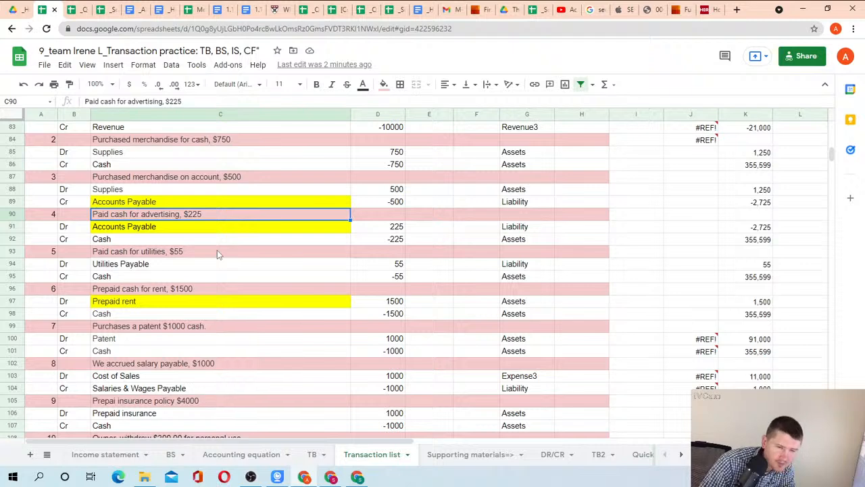
{"action": "key", "text": "Down"}
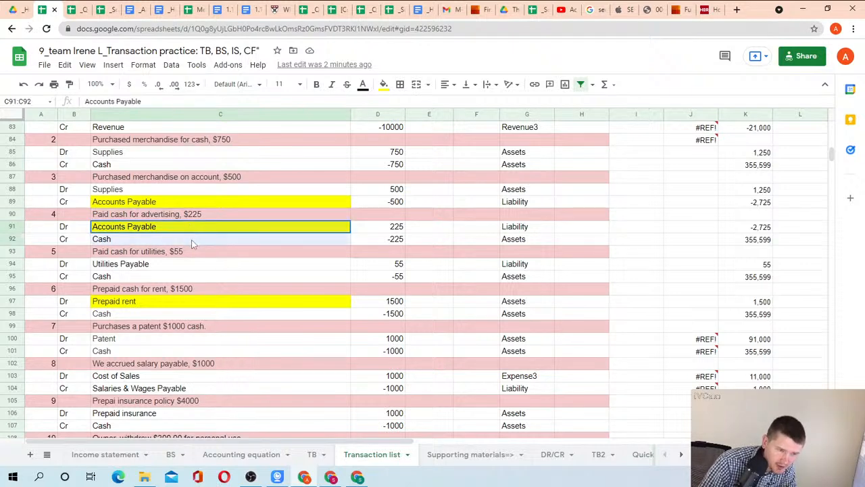
{"action": "key", "text": "Down"}
Step: Look back through the first homework's transactions for an earlier advertising liability
{"action": "scroll", "coordinate": [217, 219], "scroll_direction": "up", "scroll_amount": 2}
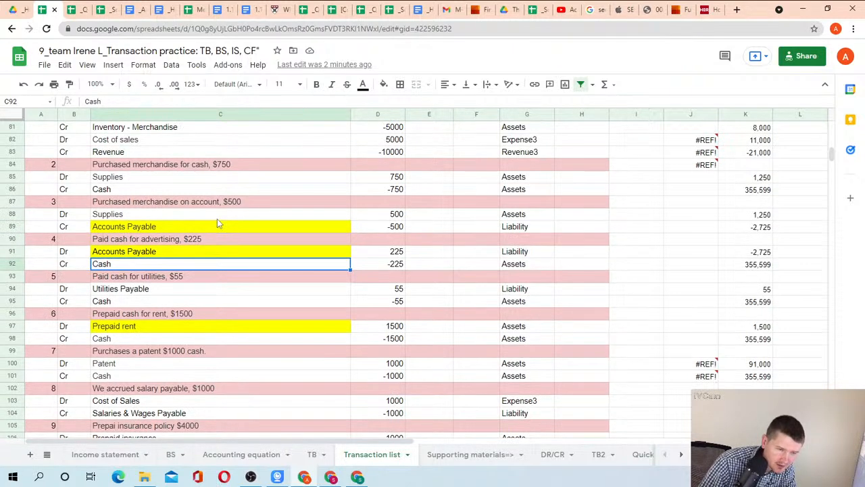
{"action": "scroll", "coordinate": [223, 237], "scroll_direction": "up", "scroll_amount": 4}
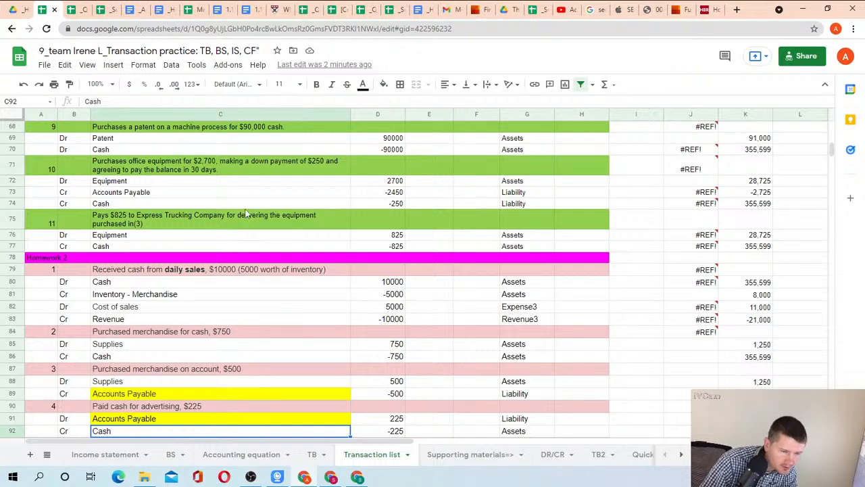
{"action": "scroll", "coordinate": [247, 214], "scroll_direction": "up", "scroll_amount": 1}
{"action": "scroll", "coordinate": [247, 214], "scroll_direction": "up", "scroll_amount": 3}
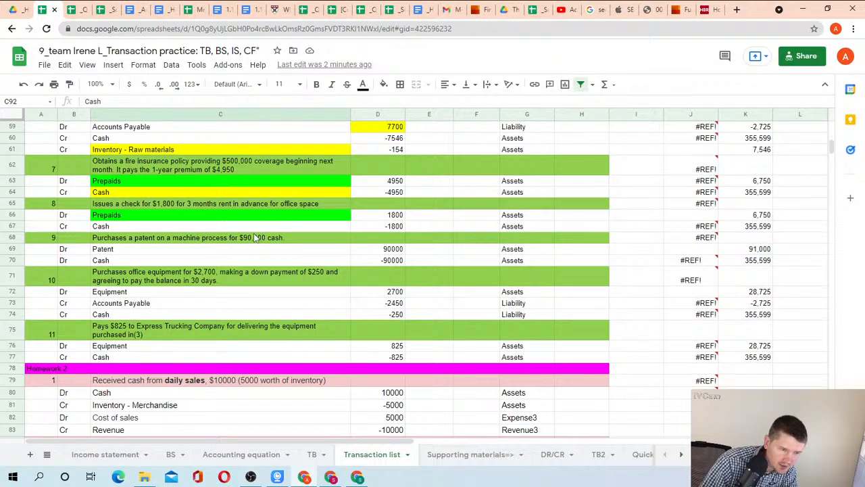
{"action": "scroll", "coordinate": [256, 218], "scroll_direction": "up", "scroll_amount": 1}
{"action": "scroll", "coordinate": [257, 217], "scroll_direction": "up", "scroll_amount": 2}
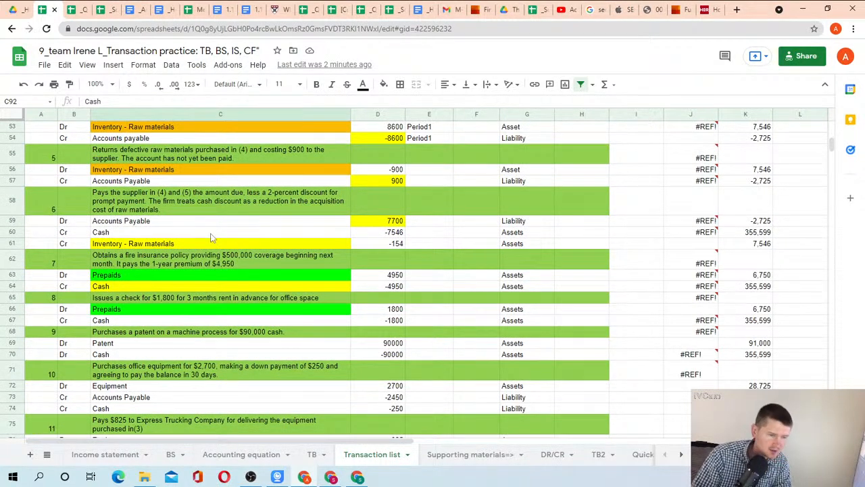
{"action": "scroll", "coordinate": [243, 223], "scroll_direction": "up", "scroll_amount": 4}
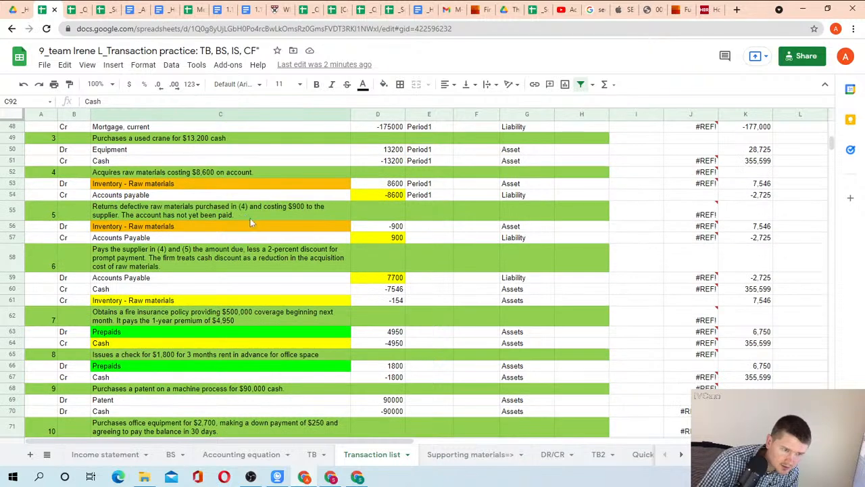
{"action": "scroll", "coordinate": [258, 226], "scroll_direction": "up", "scroll_amount": 5}
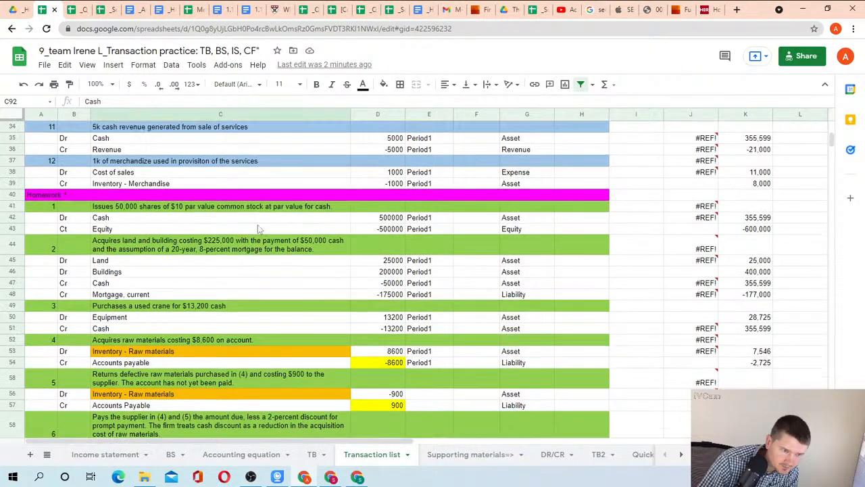
Step: Search the transaction list for "adverti" and go through the matches
{"action": "scroll", "coordinate": [182, 279], "scroll_direction": "down", "scroll_amount": 6}
{"action": "key", "text": "ctrl+f"}
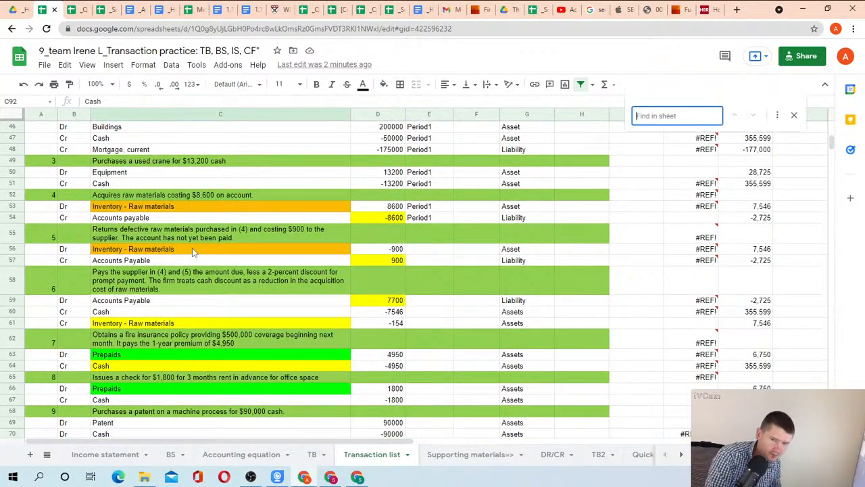
{"action": "type", "text": "adverti"}
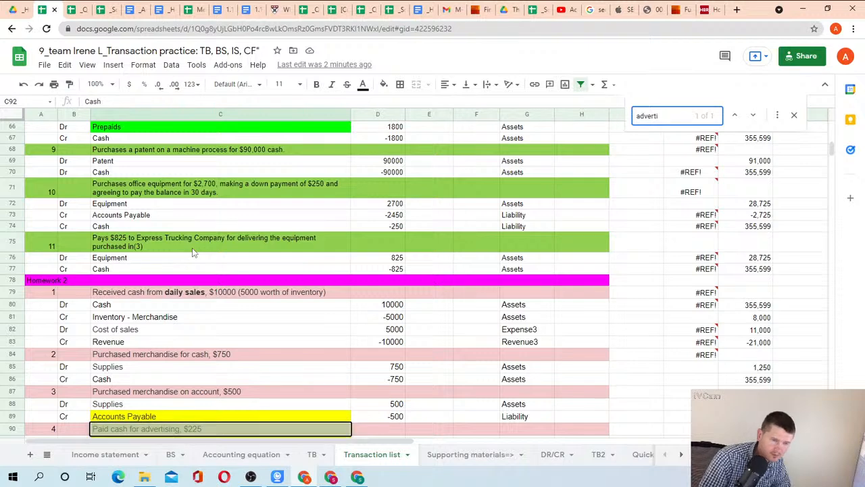
{"action": "left_click", "coordinate": [754, 120]}
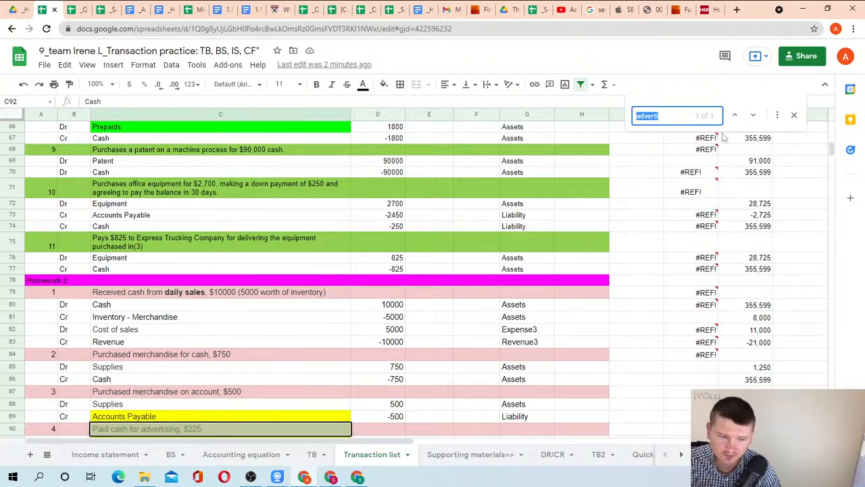
Step: Return to the advertising payment in Homework 2 transaction 4 and examine its Accounts Payable debit entry
{"action": "left_click", "coordinate": [183, 322]}
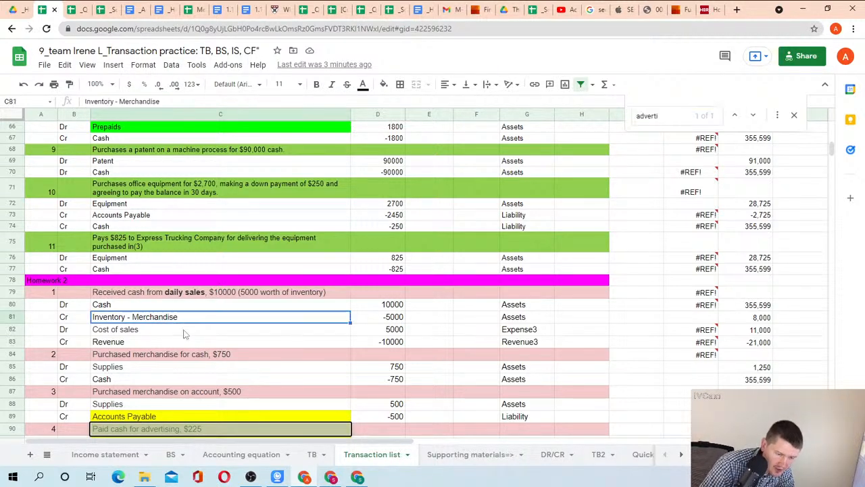
{"action": "scroll", "coordinate": [186, 334], "scroll_direction": "down", "scroll_amount": 3}
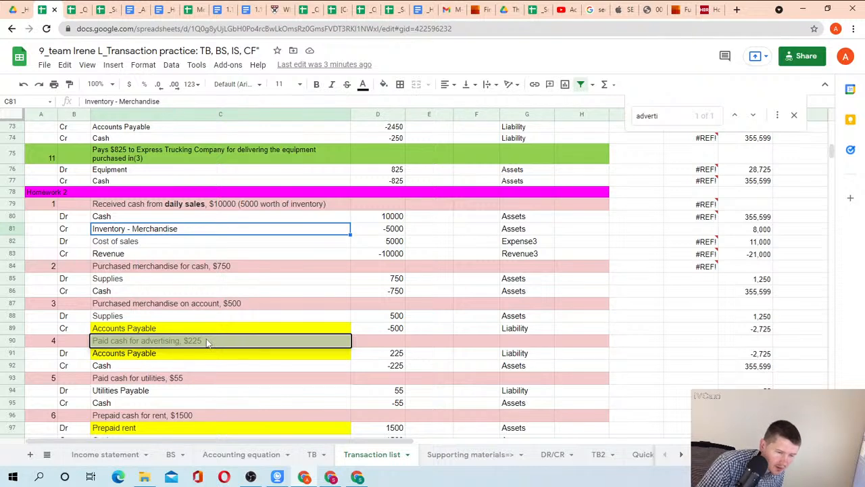
{"action": "left_click", "coordinate": [207, 343]}
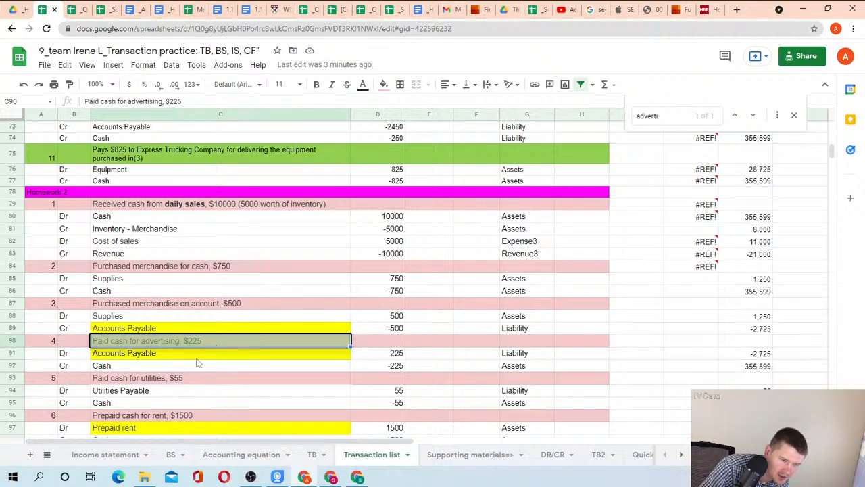
{"action": "left_click", "coordinate": [198, 356]}
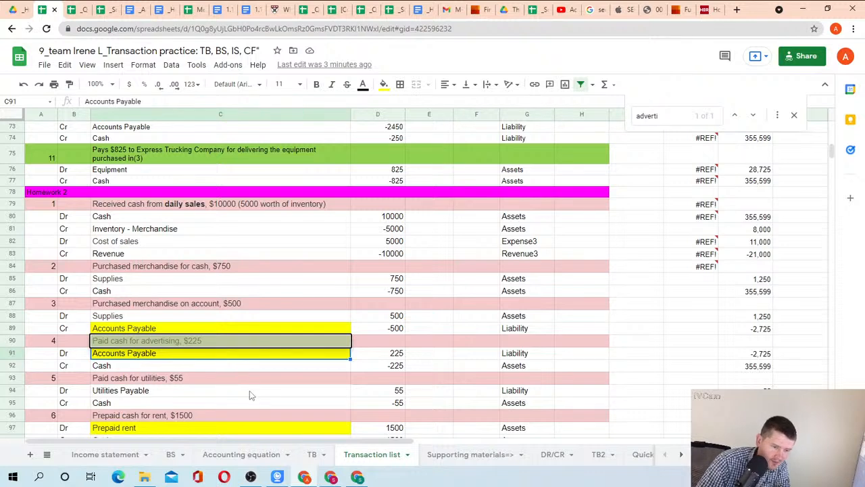
Step: Compare the Accounts Payable debit with the Cash credit in Homework 2 transaction 4
{"action": "left_click", "coordinate": [251, 392]}
{"action": "left_click", "coordinate": [188, 359]}
{"action": "left_click", "coordinate": [181, 366]}
{"action": "left_click", "coordinate": [187, 356]}
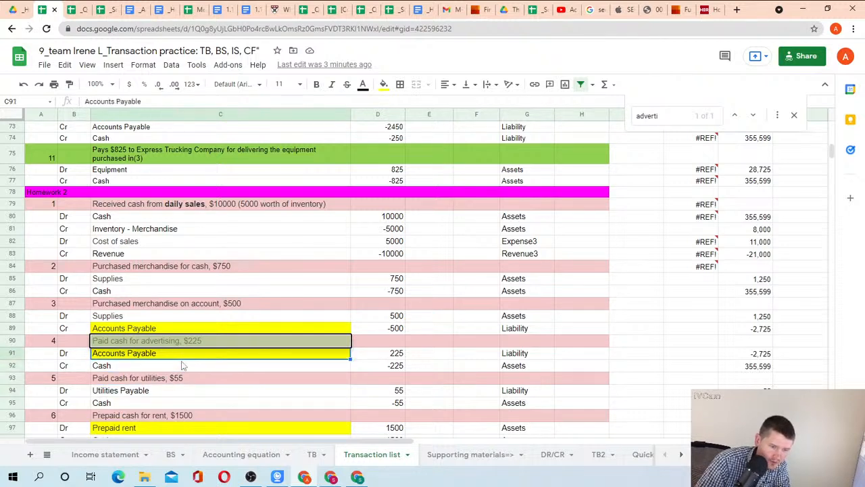
{"action": "left_click", "coordinate": [183, 367]}
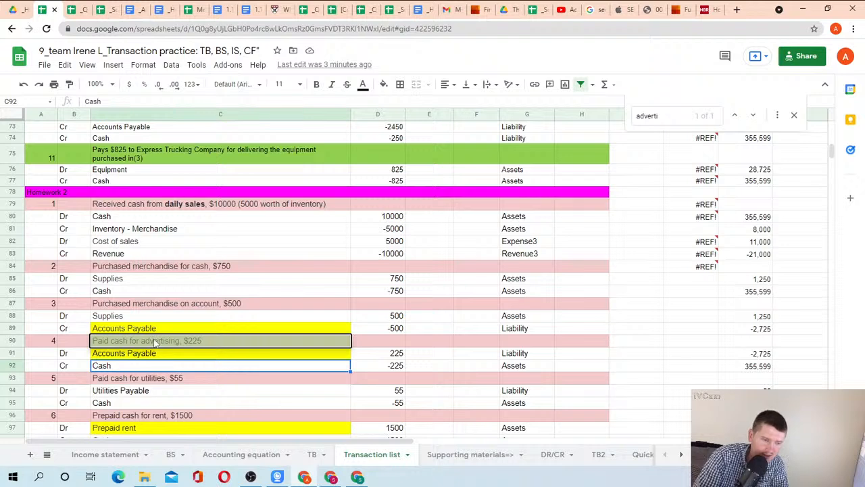
Step: Recheck the description of Homework 2 transaction 4 against its Cash and Accounts Payable lines
{"action": "left_click", "coordinate": [157, 341]}
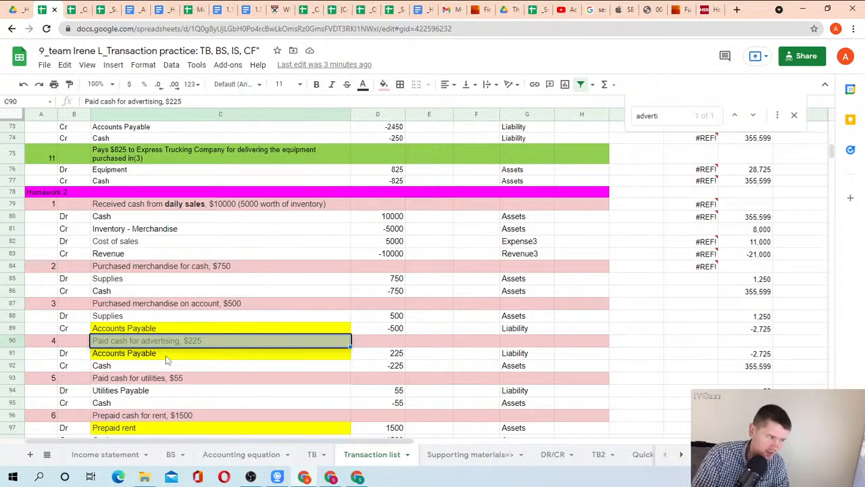
{"action": "left_click", "coordinate": [171, 365]}
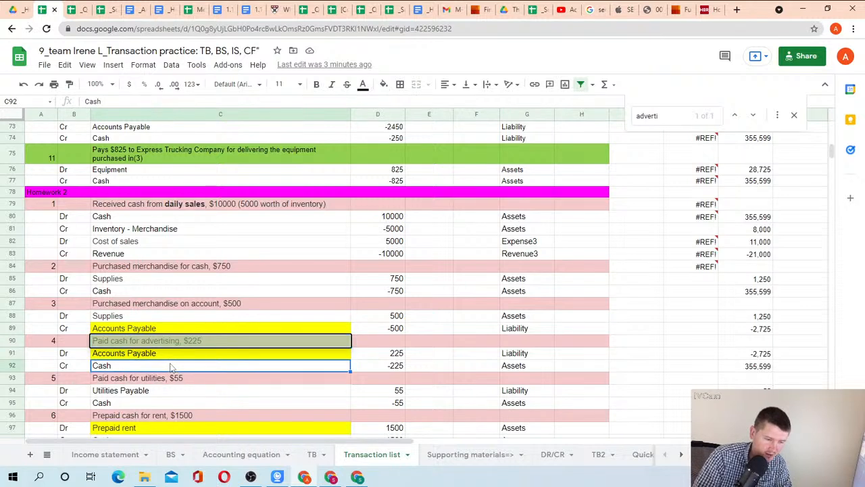
{"action": "left_click_drag", "start_coordinate": [173, 355], "coordinate": [174, 368]}
{"action": "left_click", "coordinate": [174, 370]}
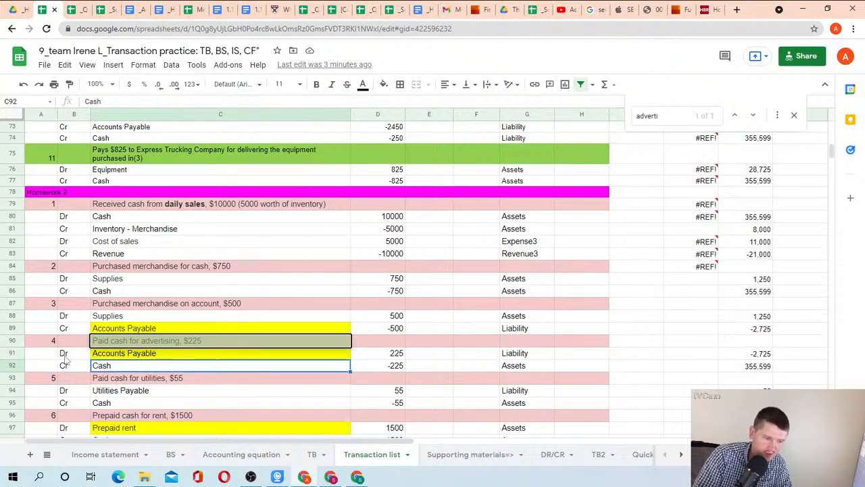
{"action": "key", "text": "Up"}
Step: Check the utilities payment in Homework 2 transaction 5 against its Utilities Payable and Cash entries
{"action": "scroll", "coordinate": [175, 385], "scroll_direction": "down", "scroll_amount": 1}
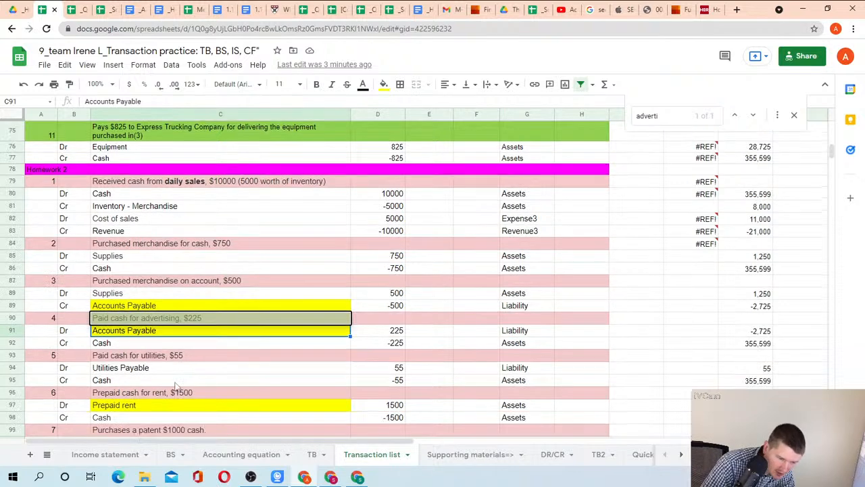
{"action": "scroll", "coordinate": [174, 385], "scroll_direction": "down", "scroll_amount": 2}
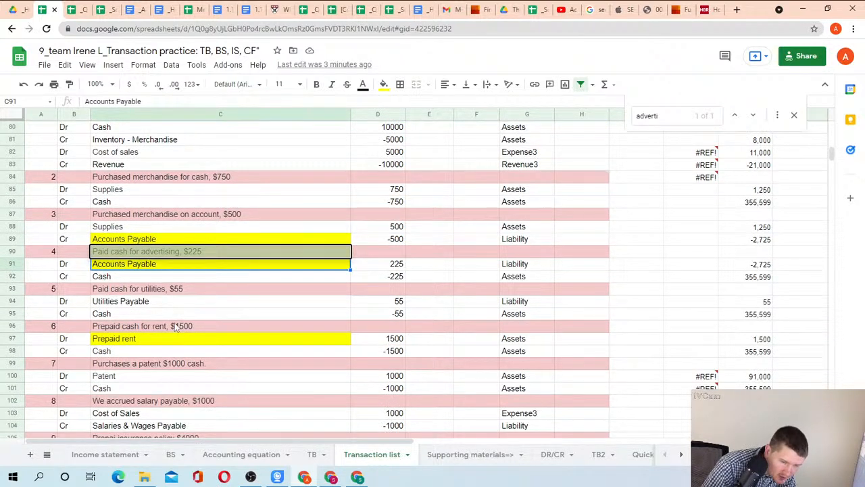
{"action": "left_click", "coordinate": [162, 338]}
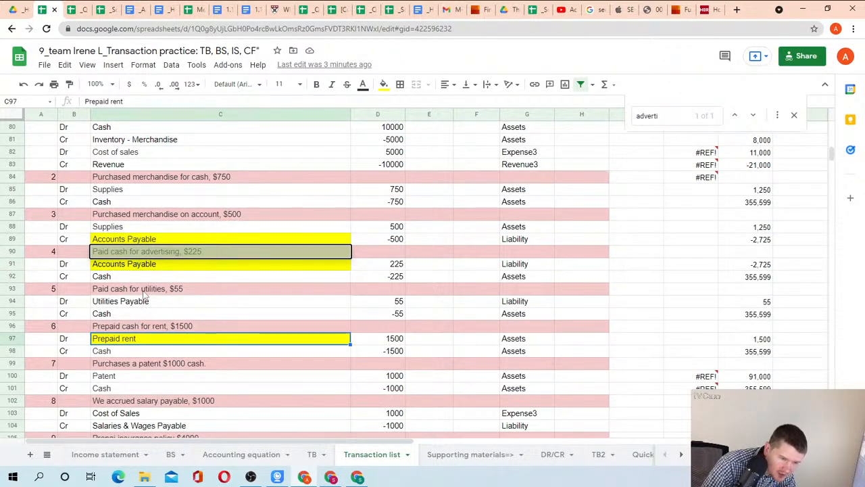
{"action": "left_click", "coordinate": [144, 293]}
{"action": "left_click", "coordinate": [144, 307]}
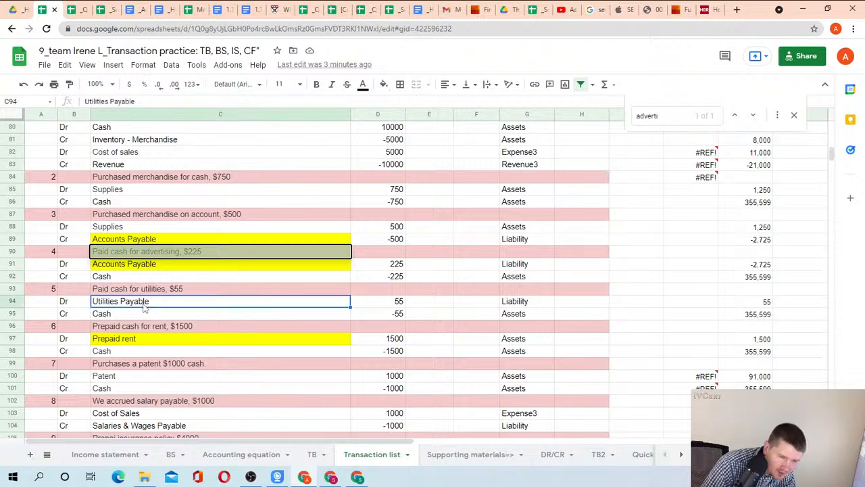
{"action": "left_click", "coordinate": [145, 315]}
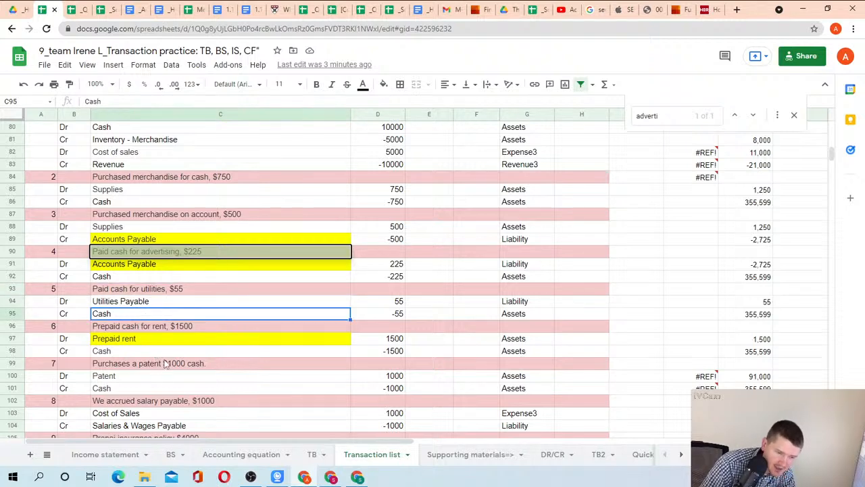
Step: Compare the Utilities Payable debit of Homework 2 transaction 5 with the Cash credit of transaction 4
{"action": "scroll", "coordinate": [165, 363], "scroll_direction": "down", "scroll_amount": 2}
{"action": "scroll", "coordinate": [170, 325], "scroll_direction": "up", "scroll_amount": 1}
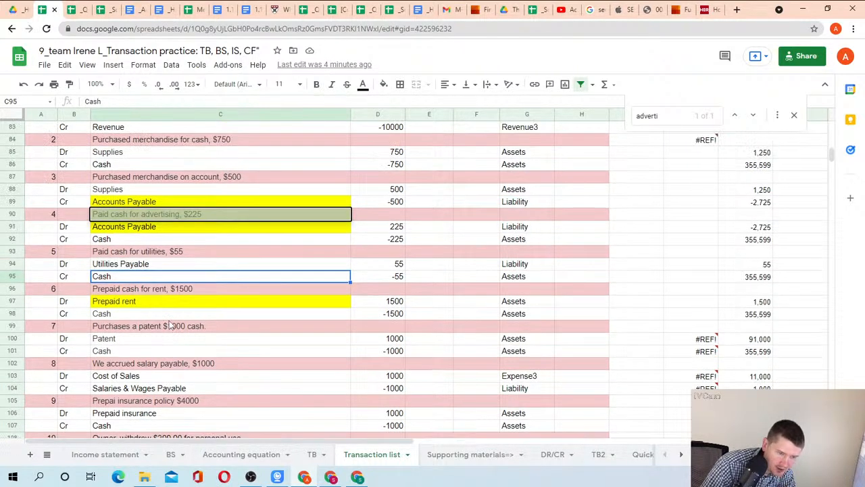
{"action": "scroll", "coordinate": [171, 325], "scroll_direction": "up", "scroll_amount": 2}
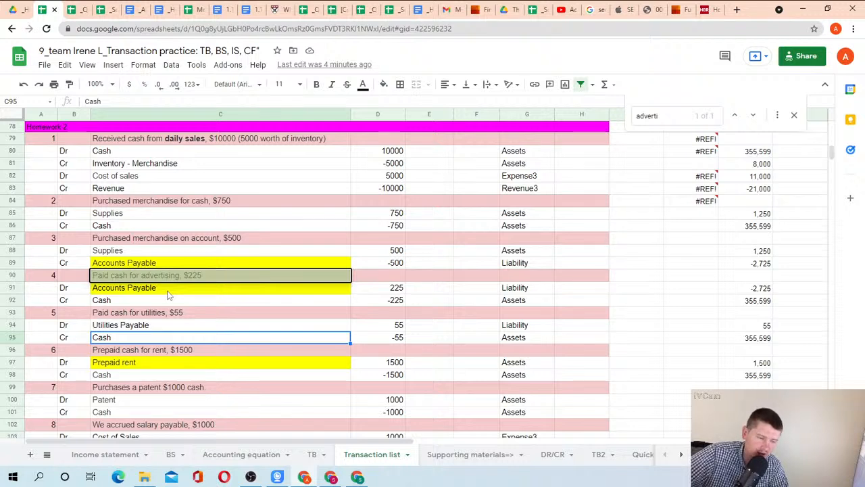
{"action": "key", "text": "Up"}
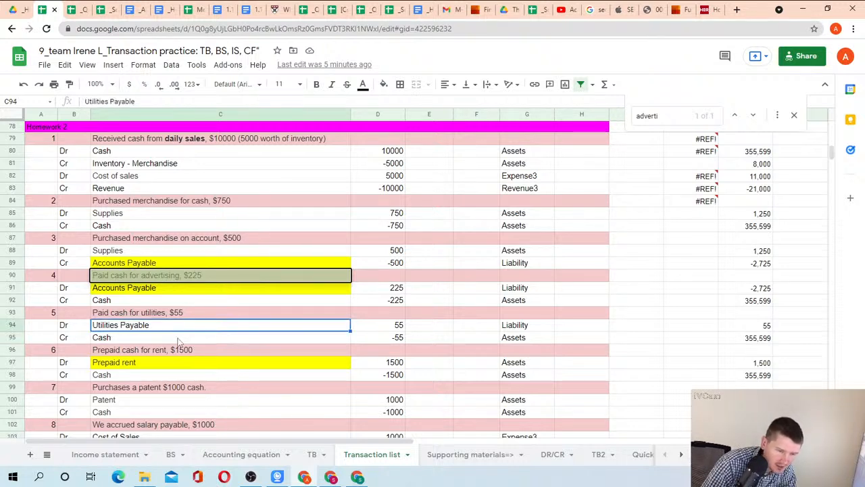
{"action": "left_click", "coordinate": [136, 301]}
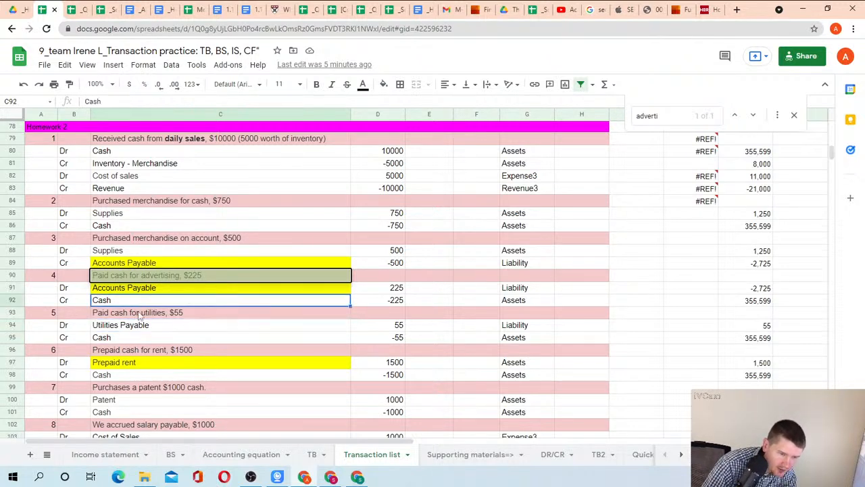
Step: Insert two blank rows above the Accounts Payable debit of Homework 2 transaction 4 and label the first one Dr
{"action": "left_click", "coordinate": [13, 288]}
{"action": "right_click", "coordinate": [14, 288]}
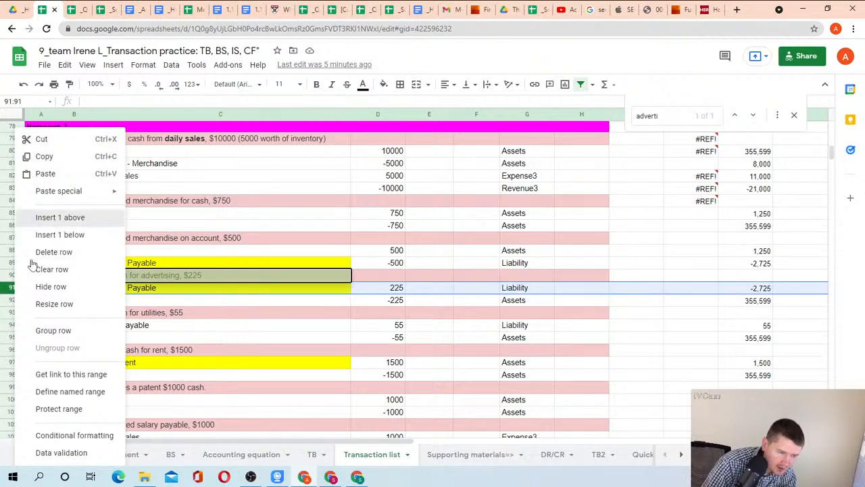
{"action": "left_click", "coordinate": [26, 218]}
{"action": "right_click", "coordinate": [11, 285]}
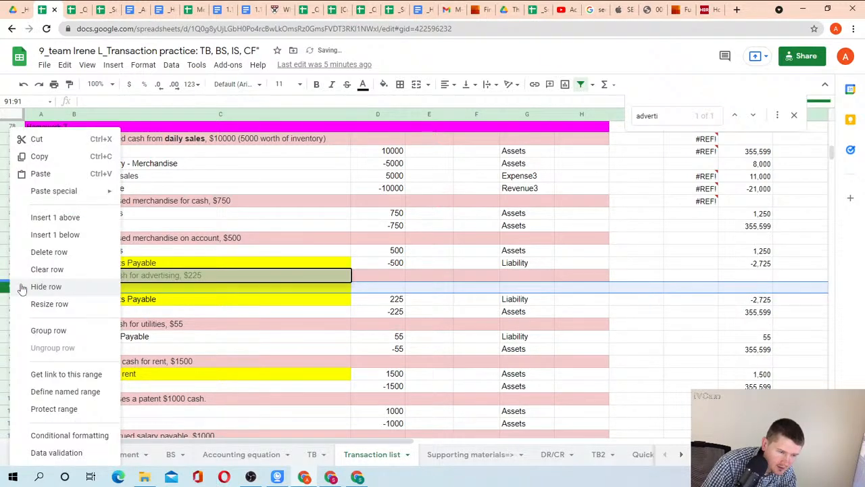
{"action": "left_click", "coordinate": [37, 218]}
{"action": "left_click", "coordinate": [76, 288]}
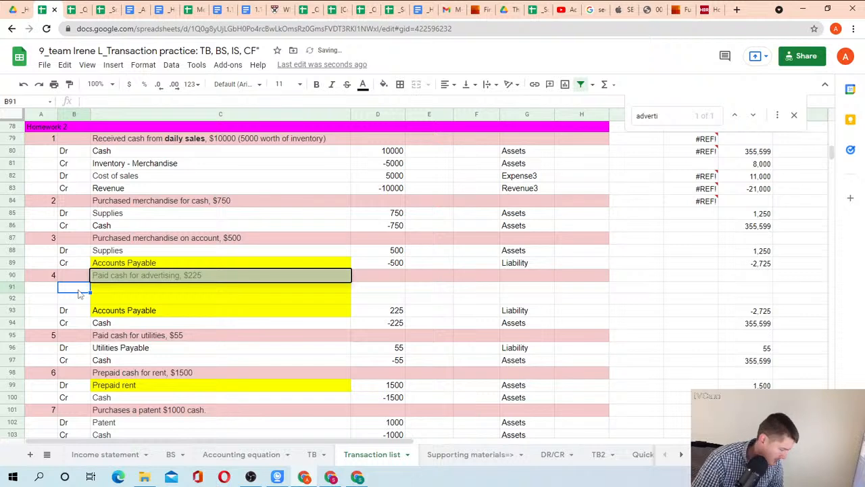
{"action": "type", "text": "Dr"}
{"action": "key", "text": "Return"}
Step: Extend the transaction 4 description to "Paid cash for advertising, $225 received earlier this month" and fill its cell red
{"action": "key", "text": "Up"}
{"action": "key", "text": "Up"}
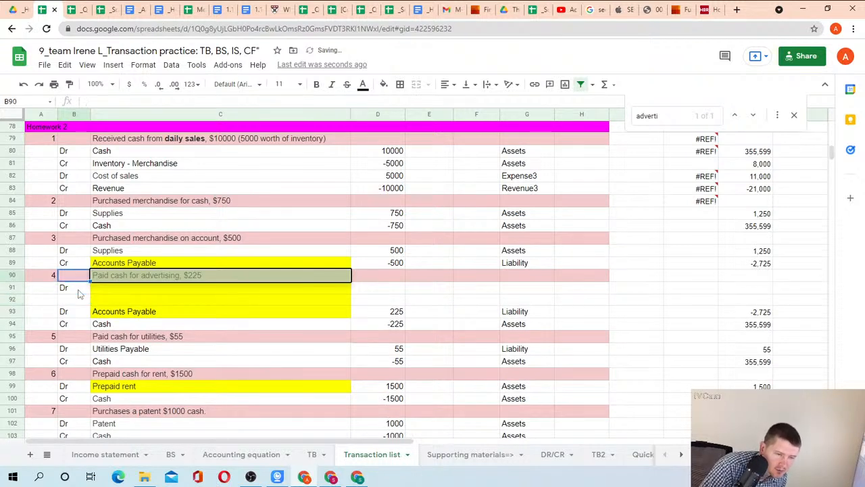
{"action": "key", "text": "Right"}
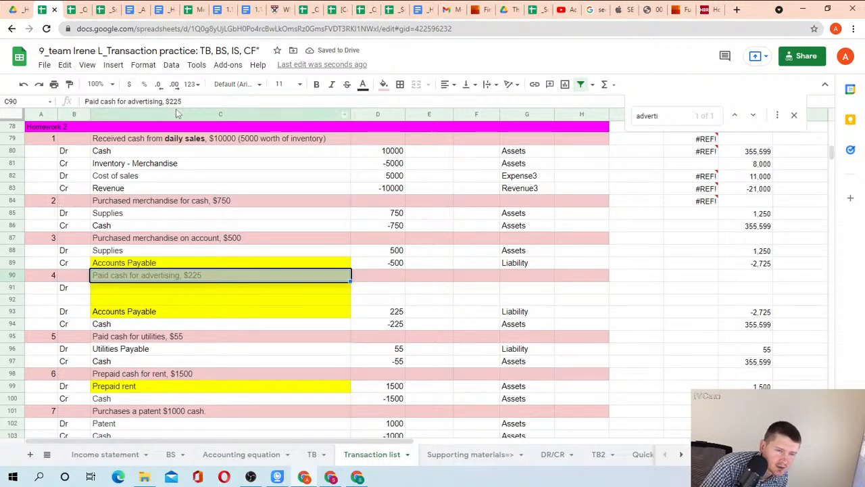
{"action": "left_click", "coordinate": [185, 101]}
{"action": "type", "text": "re"}
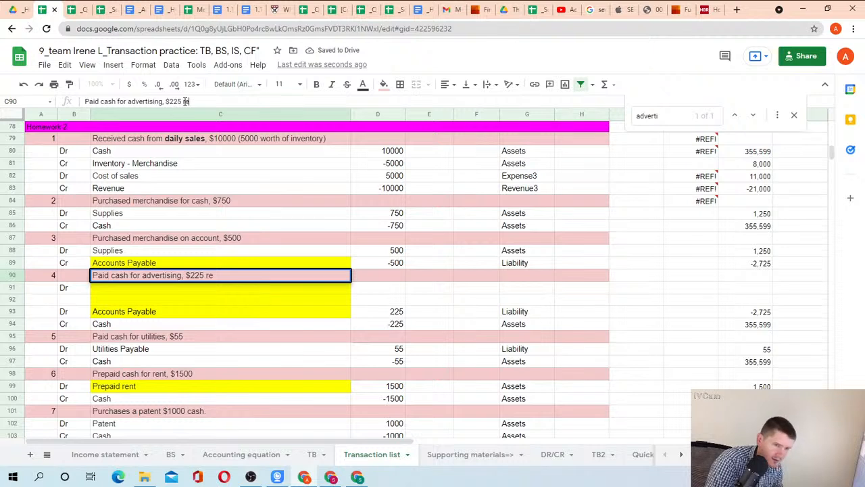
{"action": "type", "text": "ceived"}
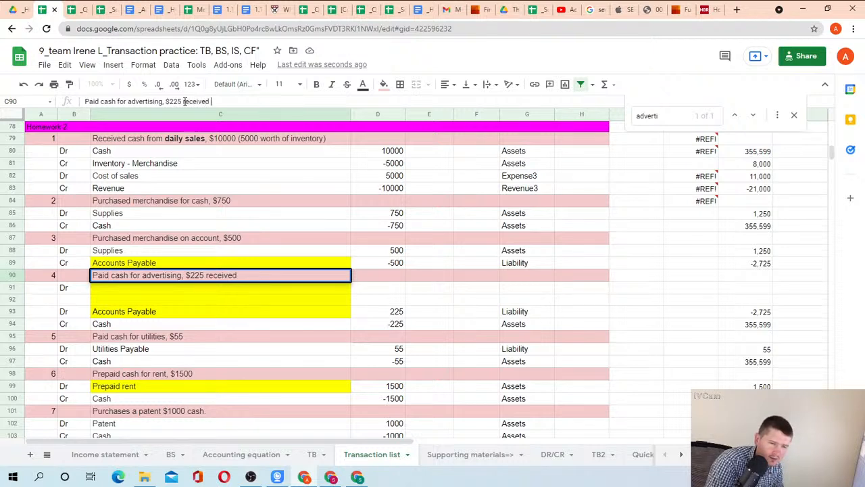
{"action": "type", "text": " earlier"}
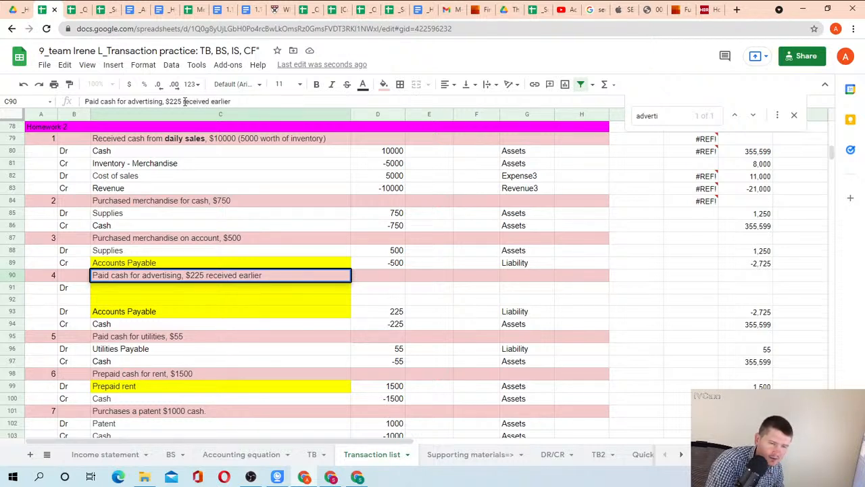
{"action": "type", "text": " this month"}
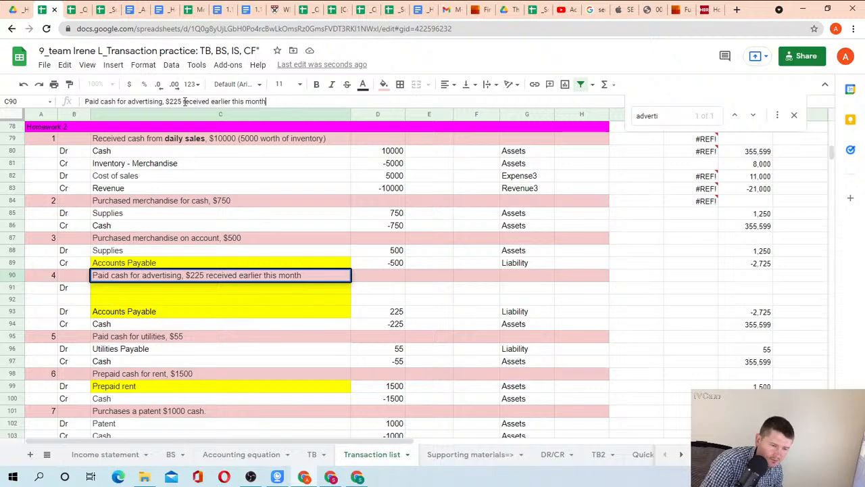
{"action": "key", "text": "Return"}
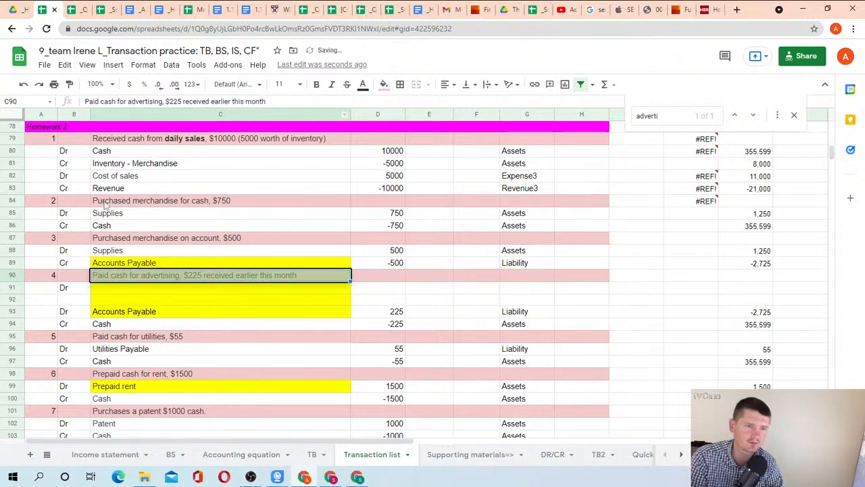
{"action": "left_click", "coordinate": [384, 84]}
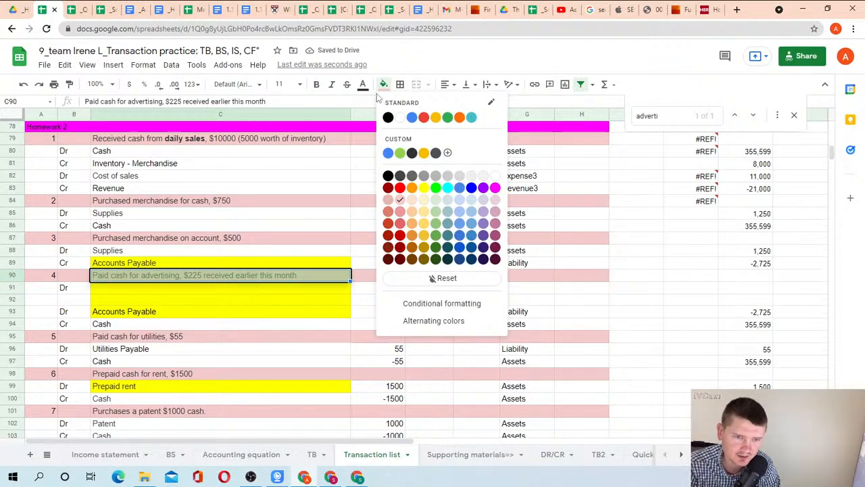
{"action": "left_click", "coordinate": [424, 119]}
Step: Enter "Advertising expense" as the account of the new Dr line in transaction 4
{"action": "left_click", "coordinate": [166, 300]}
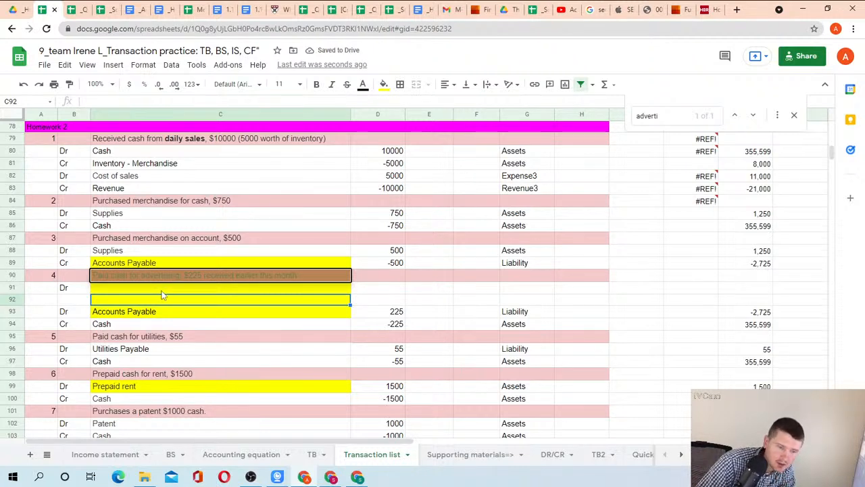
{"action": "left_click", "coordinate": [142, 288]}
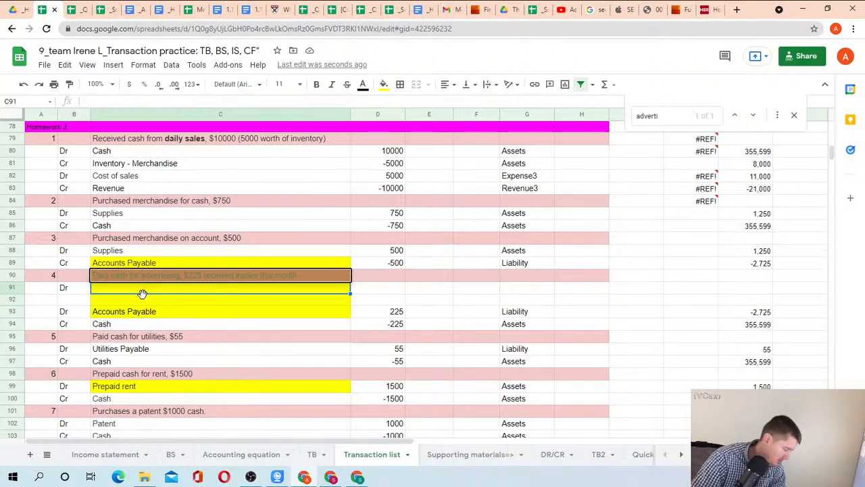
{"action": "type", "text": "Adver"}
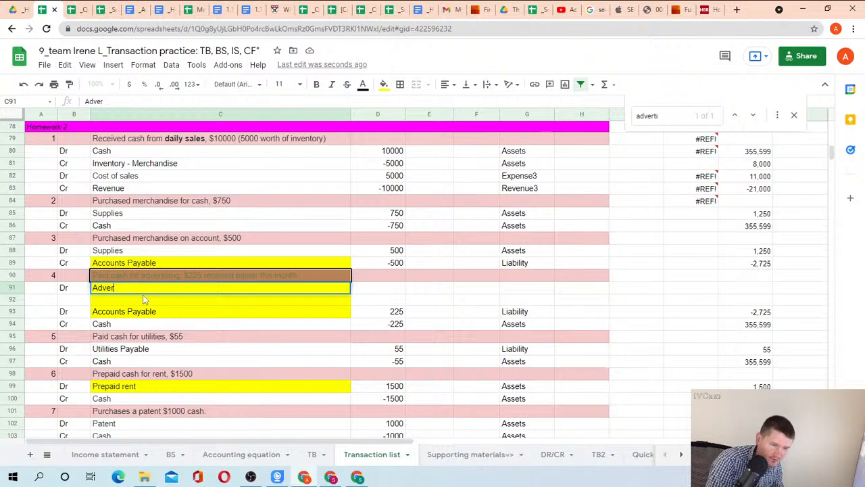
{"action": "type", "text": "tising expense"}
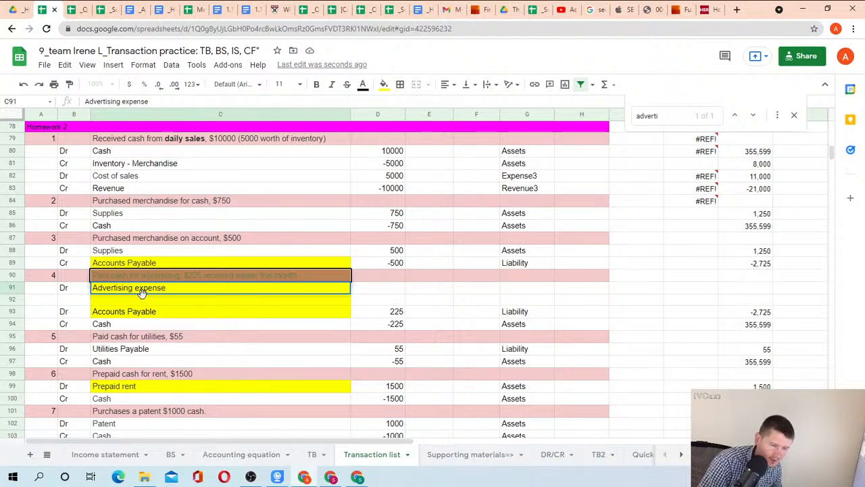
{"action": "key", "text": "Return"}
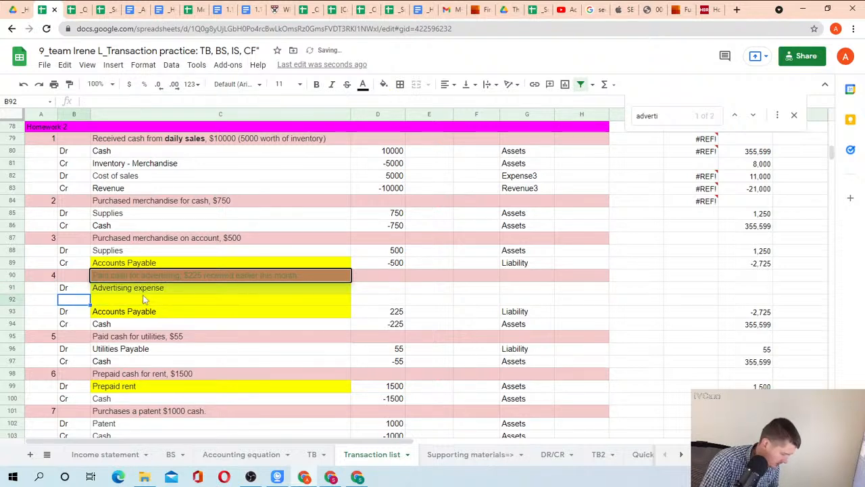
Step: Label the second new row of transaction 4 Cr and link its account to the Accounts Payable cell below with =C93
{"action": "key", "text": "Left"}
{"action": "type", "text": "Cr"}
{"action": "key", "text": "Return"}
{"action": "left_click", "coordinate": [144, 299]}
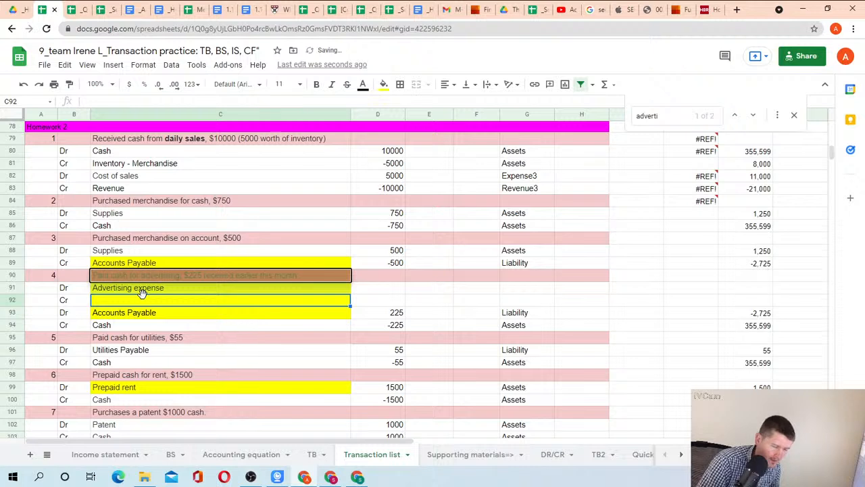
{"action": "type", "text": "A"}
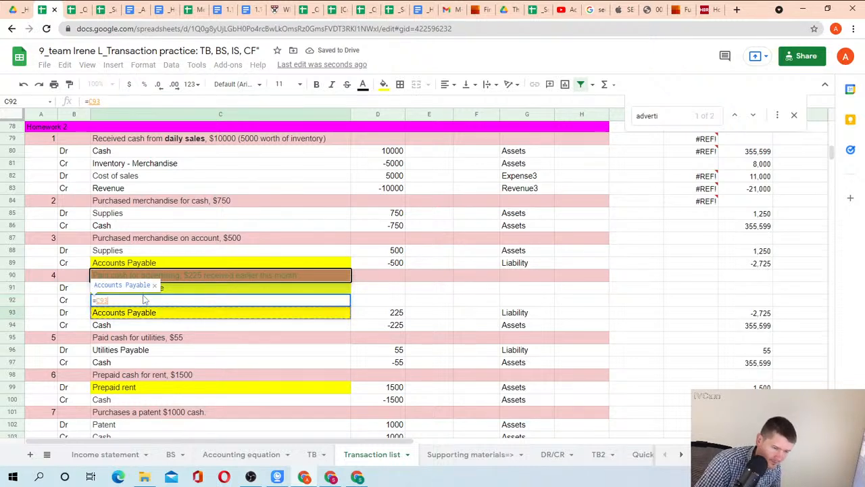
{"action": "key", "text": "Return"}
{"action": "key", "text": "Up"}
{"action": "key", "text": "Up"}
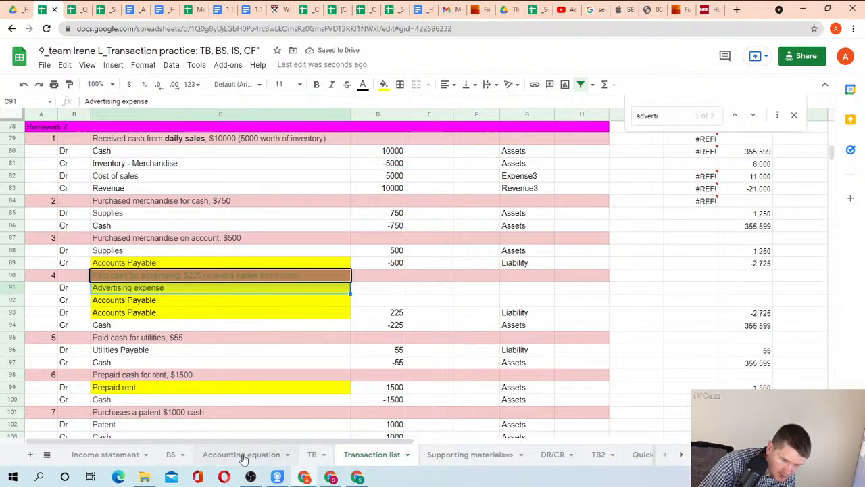
Step: Add an account below Cost of sales in the TB sheet, linked to Advertising expense with ='Transaction list'!C91
{"action": "left_click", "coordinate": [309, 458]}
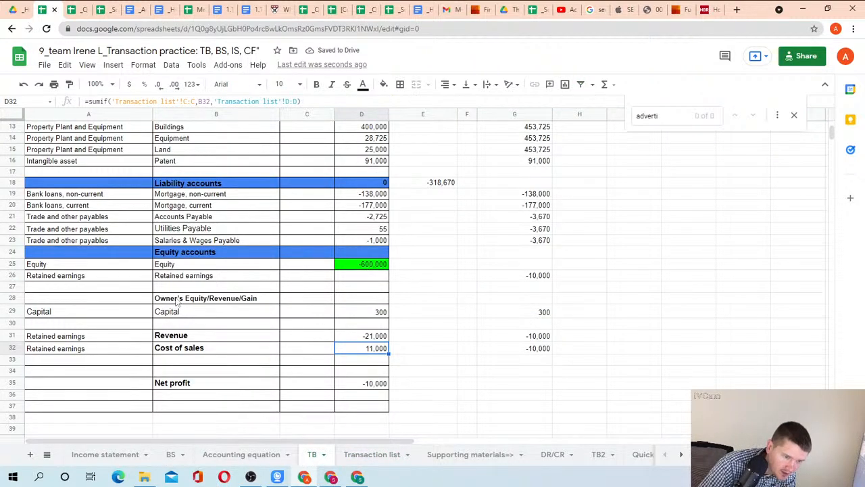
{"action": "scroll", "coordinate": [193, 339], "scroll_direction": "down", "scroll_amount": 2}
{"action": "scroll", "coordinate": [193, 340], "scroll_direction": "down", "scroll_amount": 1}
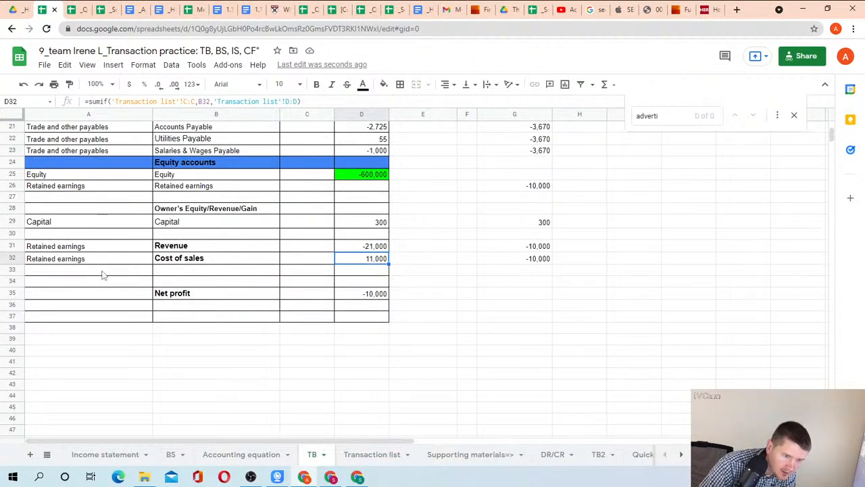
{"action": "left_click", "coordinate": [202, 262]}
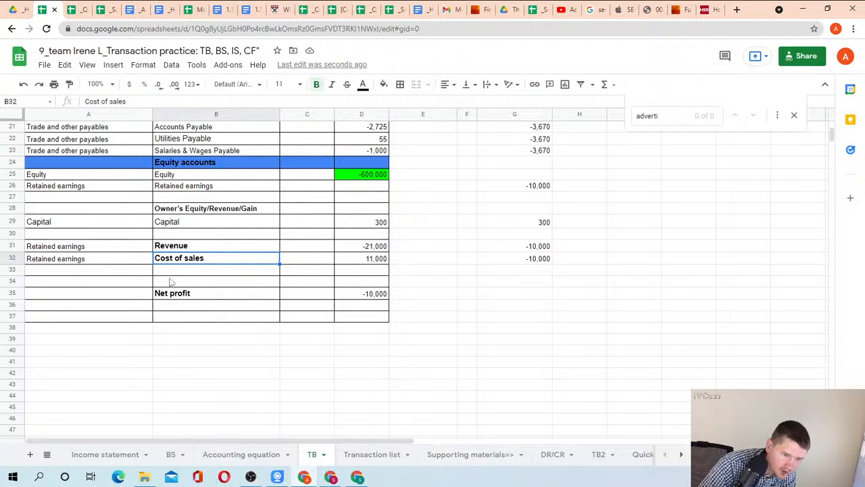
{"action": "left_click", "coordinate": [170, 272]}
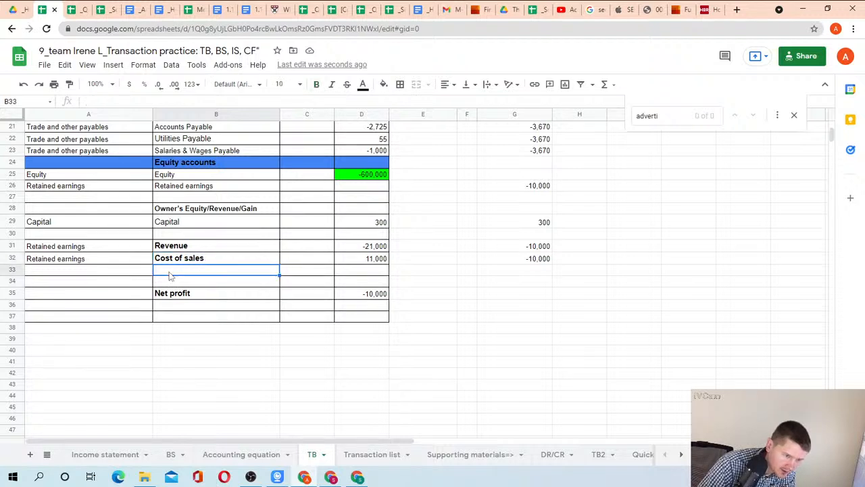
{"action": "type", "text": "="}
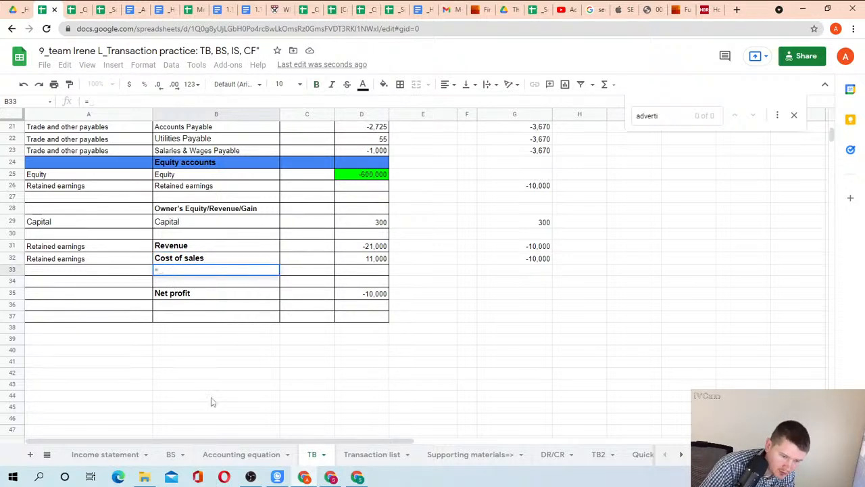
{"action": "left_click", "coordinate": [230, 457]}
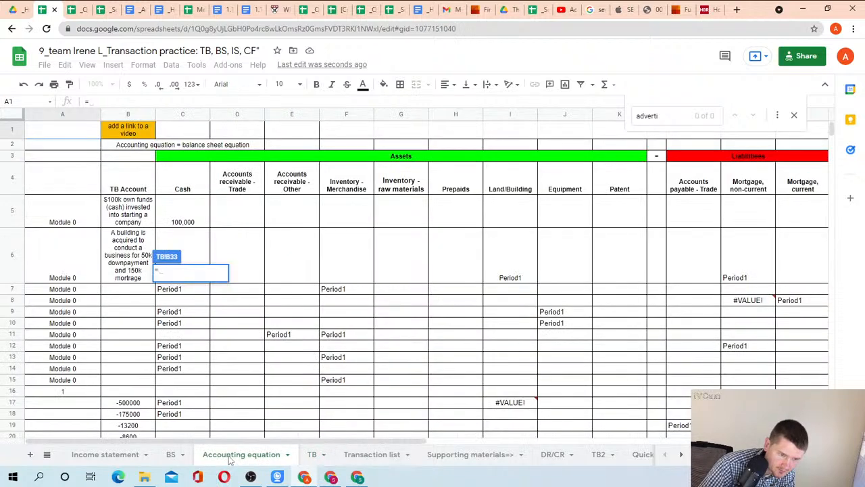
{"action": "left_click", "coordinate": [355, 457]}
{"action": "left_click", "coordinate": [138, 290]}
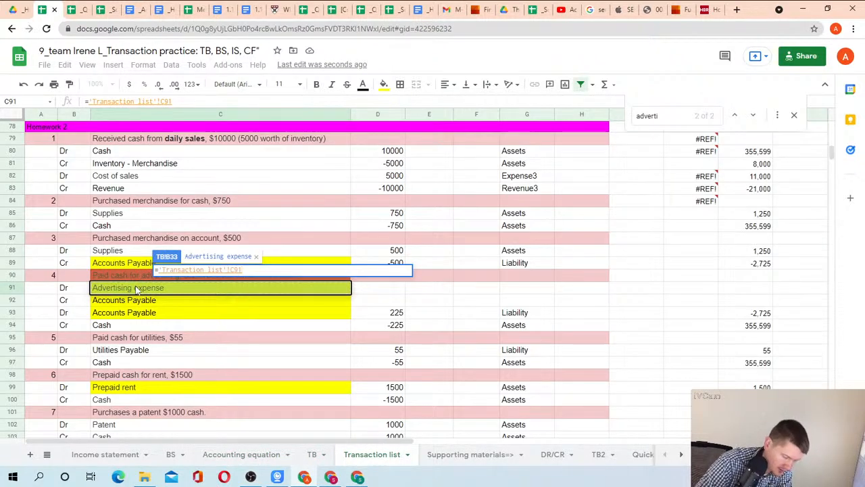
{"action": "key", "text": "Return"}
Step: Examine the Cost of sales sumif formula and which trial balance rows the check total in D1 covers
{"action": "key", "text": "Up"}
{"action": "key", "text": "Right"}
{"action": "key", "text": "Right"}
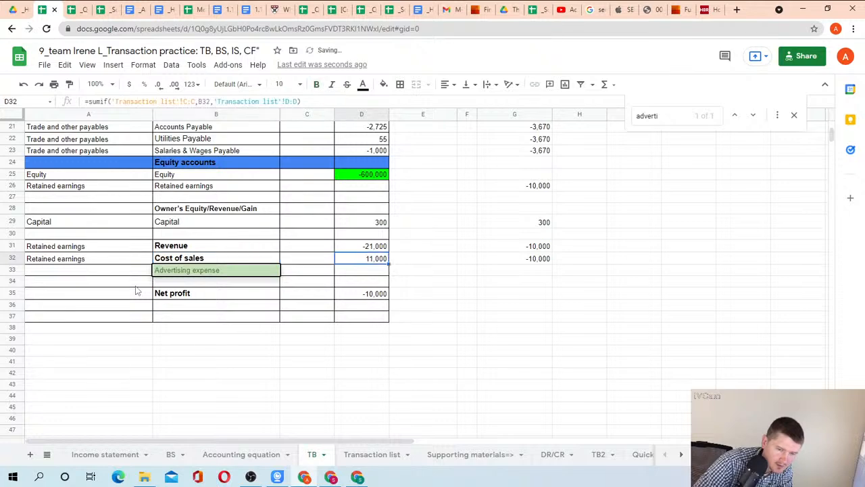
{"action": "scroll", "coordinate": [412, 252], "scroll_direction": "up", "scroll_amount": 5}
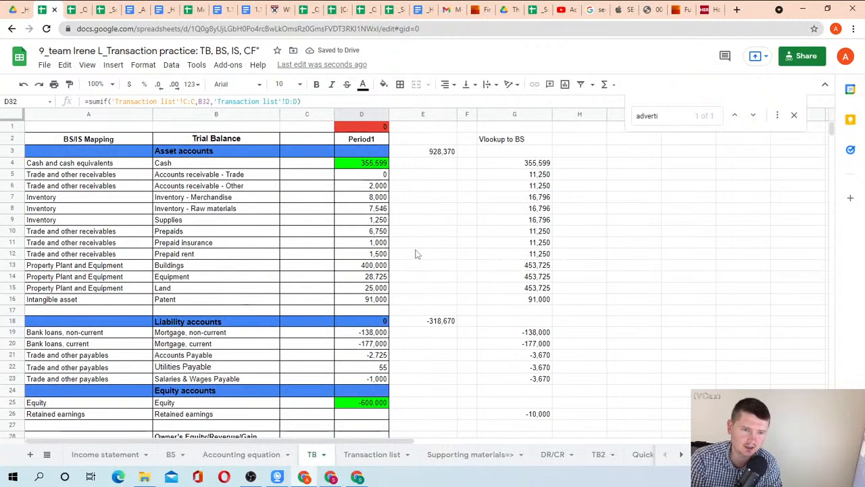
{"action": "scroll", "coordinate": [406, 251], "scroll_direction": "down", "scroll_amount": 3}
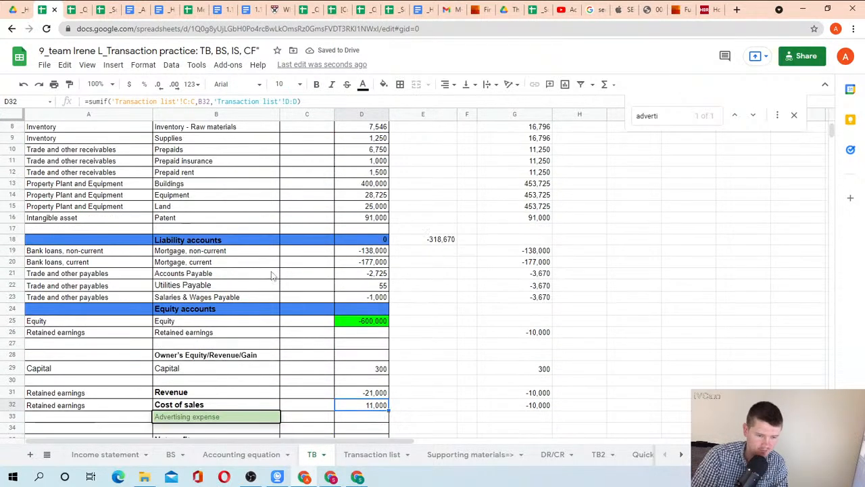
{"action": "scroll", "coordinate": [325, 257], "scroll_direction": "up", "scroll_amount": 3}
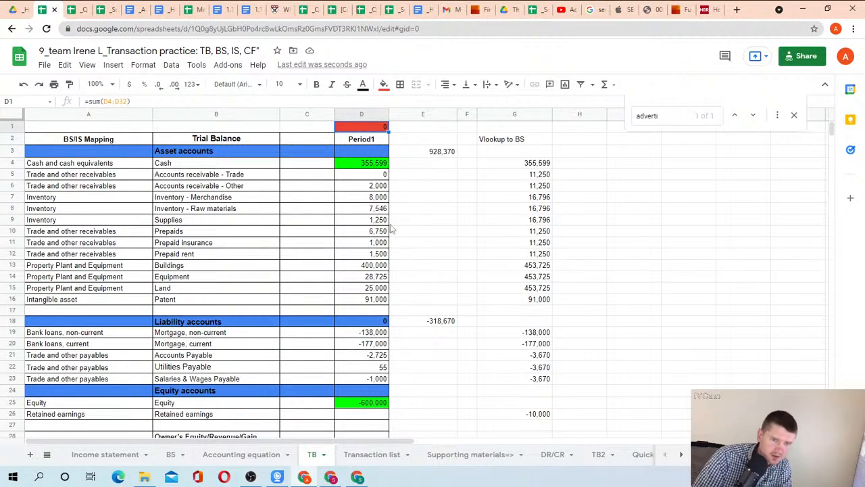
{"action": "scroll", "coordinate": [376, 246], "scroll_direction": "down", "scroll_amount": 5}
{"action": "scroll", "coordinate": [381, 259], "scroll_direction": "down", "scroll_amount": 4}
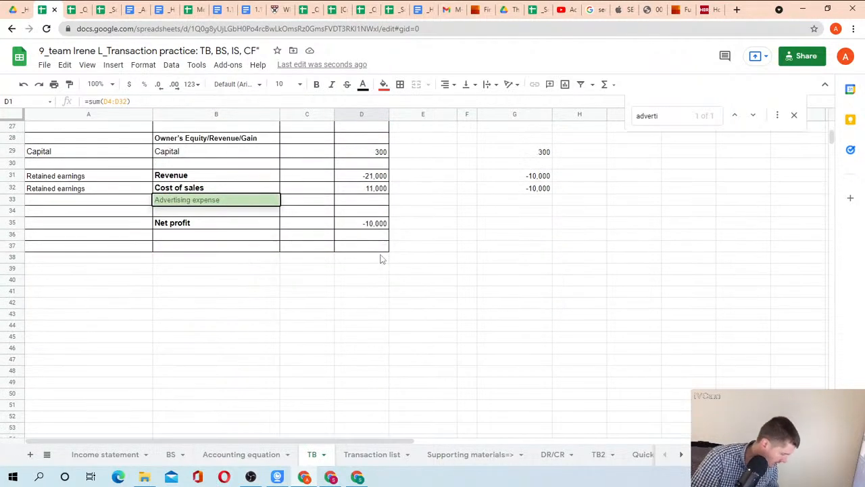
{"action": "scroll", "coordinate": [415, 248], "scroll_direction": "up", "scroll_amount": 9}
{"action": "scroll", "coordinate": [415, 247], "scroll_direction": "down", "scroll_amount": 7}
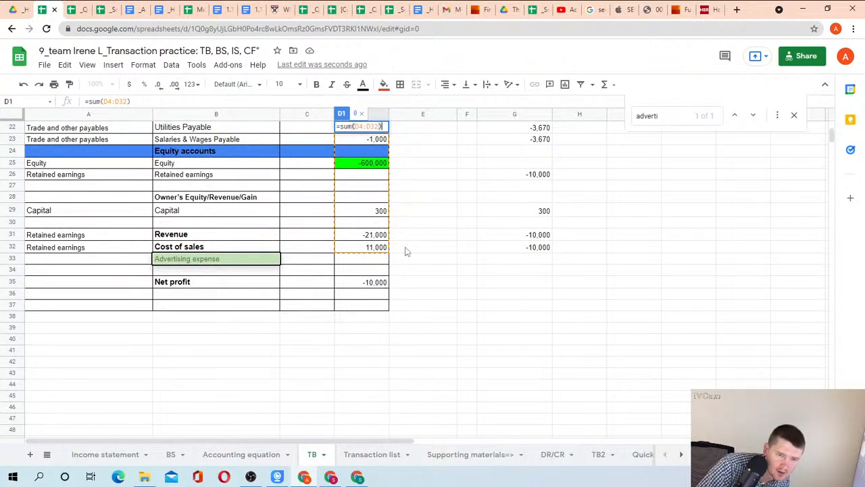
{"action": "key", "text": "Return"}
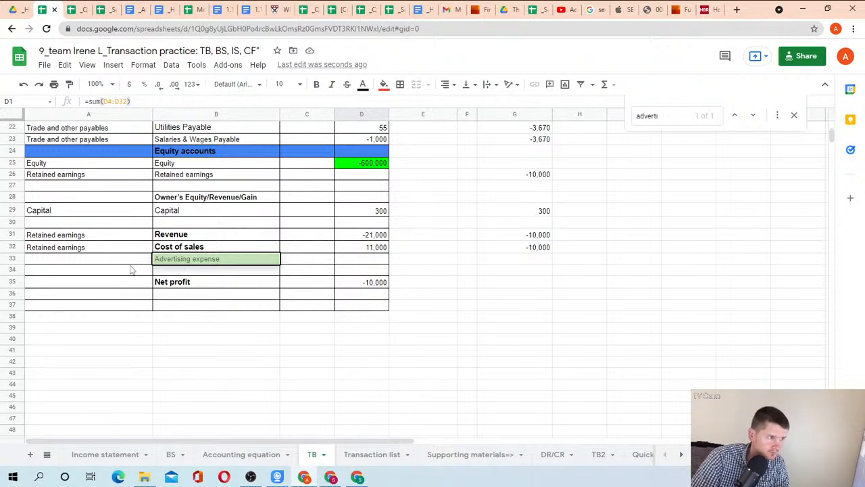
Step: Copy the Cost of sales sumif formula down to the Advertising expense row of the trial balance
{"action": "left_click", "coordinate": [107, 261]}
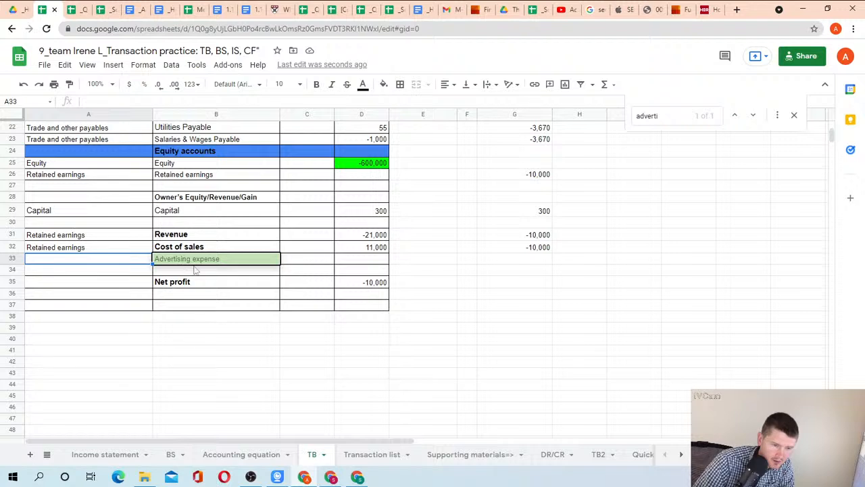
{"action": "left_click", "coordinate": [368, 249]}
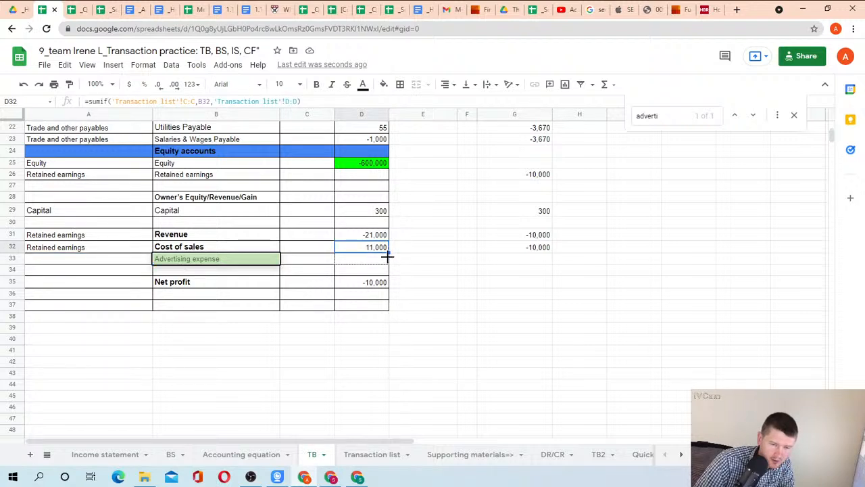
{"action": "left_click_drag", "start_coordinate": [388, 251], "coordinate": [386, 264]}
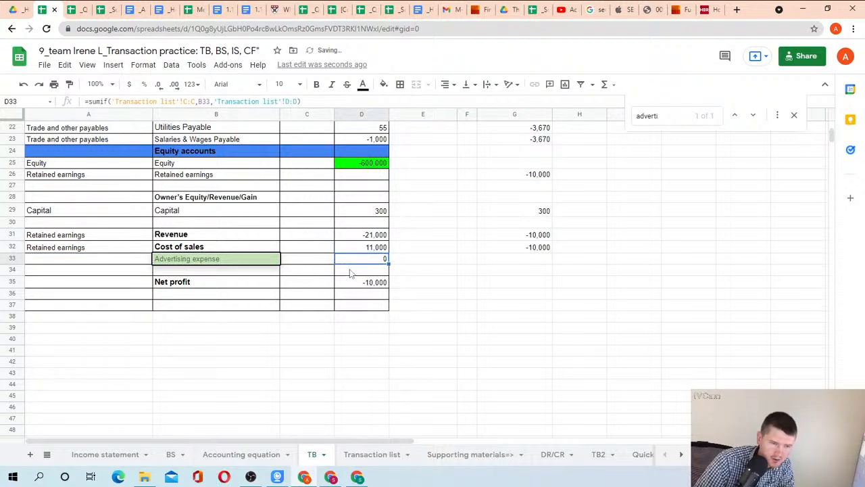
Step: In the Transaction list, enter 225 for transaction 4's Advertising expense and =-D91 for the Accounts Payable credit in row 92
{"action": "left_click", "coordinate": [249, 456]}
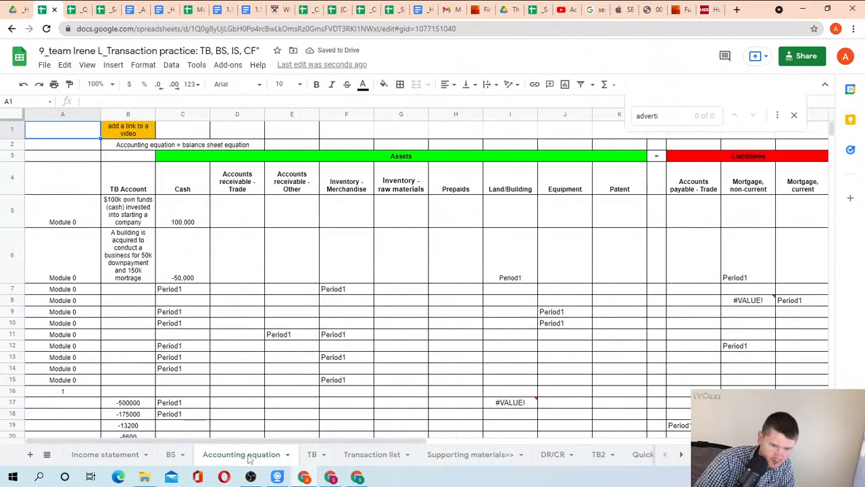
{"action": "left_click", "coordinate": [352, 457]}
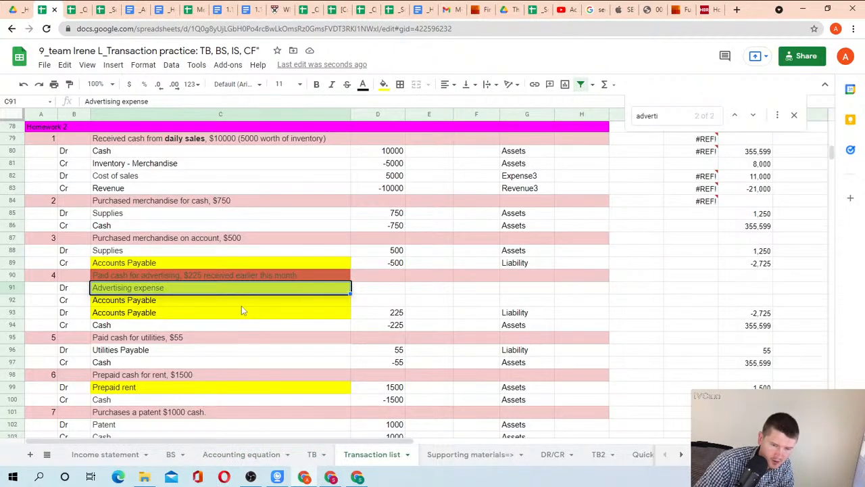
{"action": "key", "text": "Right"}
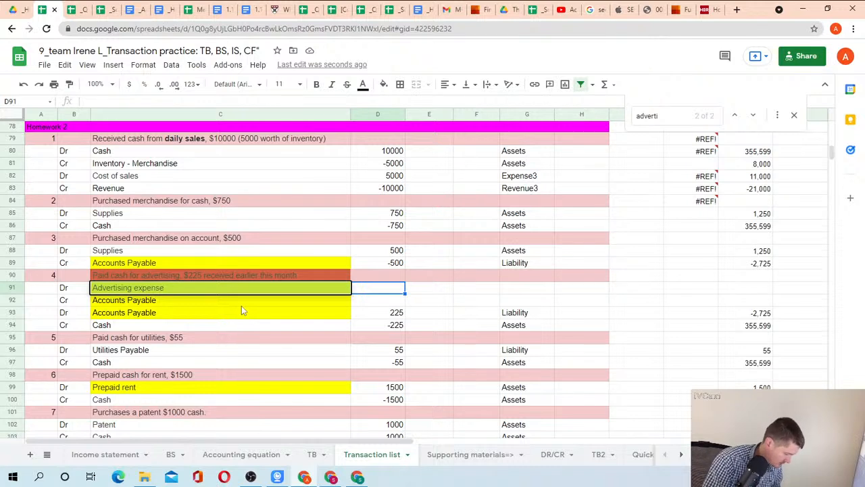
{"action": "type", "text": "225"}
{"action": "key", "text": "Return"}
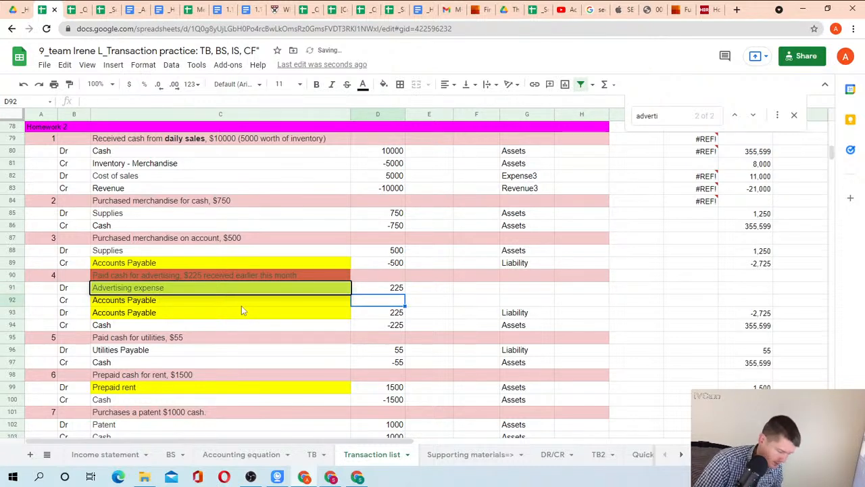
{"action": "type", "text": "=-"}
{"action": "key", "text": "Up"}
{"action": "key", "text": "Return"}
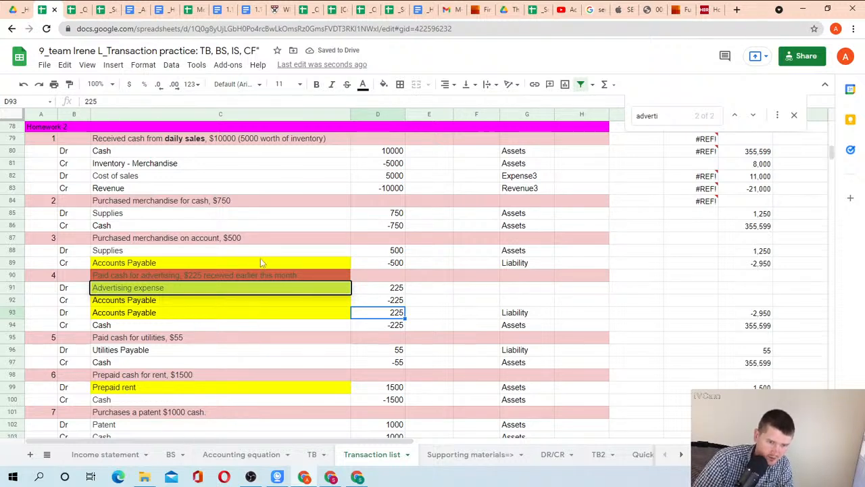
Step: Fill transaction 4's Advertising expense and Accounts Payable cells, C91:C92, with red
{"action": "left_click", "coordinate": [188, 276]}
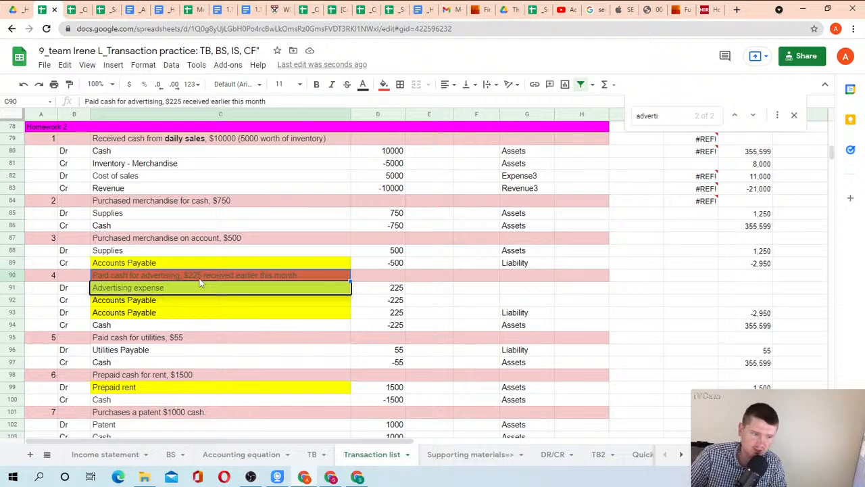
{"action": "key", "text": "Down"}
{"action": "key", "text": "Down"}
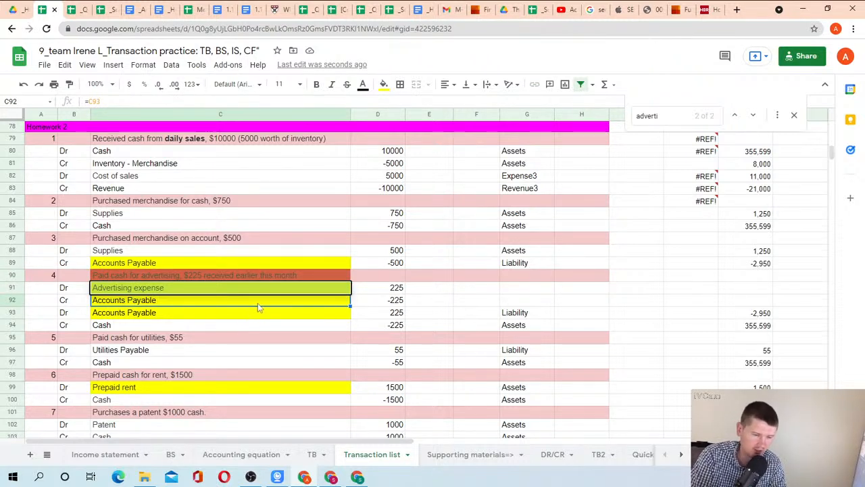
{"action": "key", "text": "Down"}
{"action": "key", "text": "Down"}
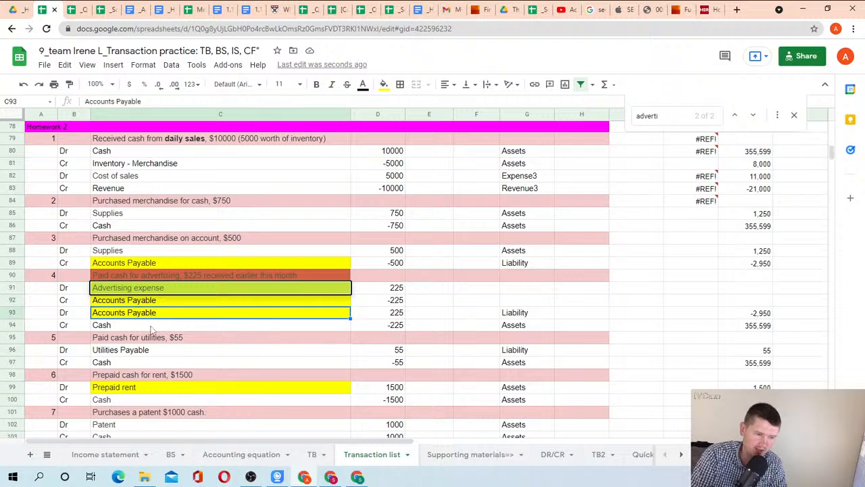
{"action": "left_click", "coordinate": [153, 314]}
{"action": "left_click_drag", "start_coordinate": [154, 289], "coordinate": [157, 302]}
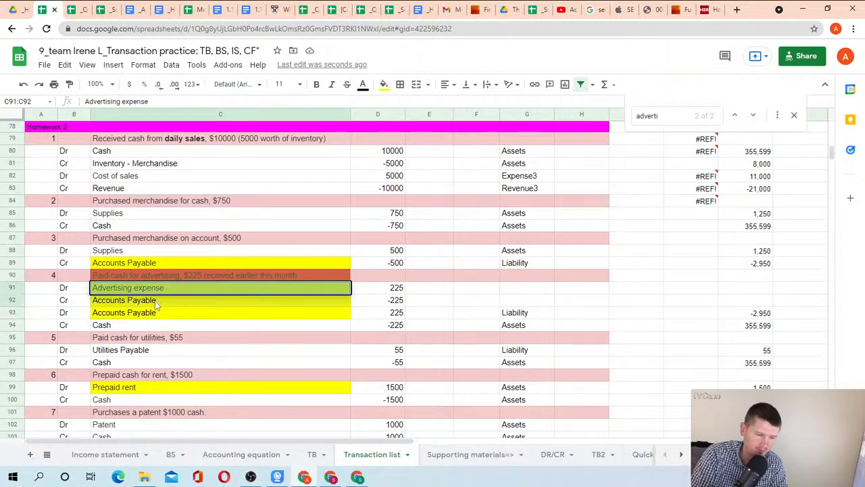
{"action": "left_click", "coordinate": [384, 86]}
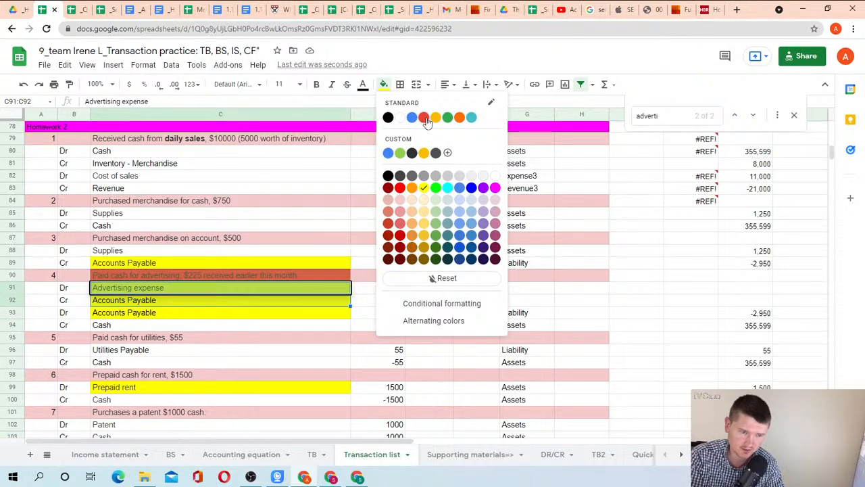
{"action": "left_click", "coordinate": [424, 118]}
{"action": "left_click", "coordinate": [8, 250]}
{"action": "left_click", "coordinate": [66, 302]}
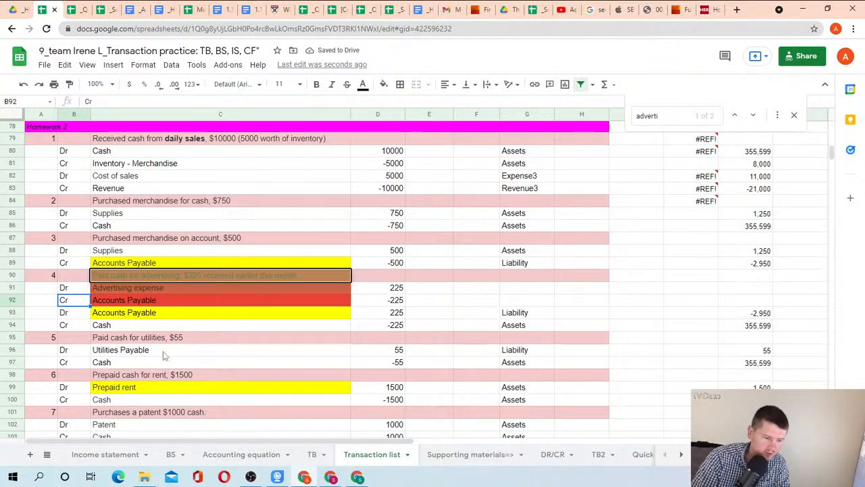
Step: On the TB sheet, extend the check total in D1 to =sum(D4:D34) so it includes the Advertising expense row
{"action": "left_click", "coordinate": [312, 454]}
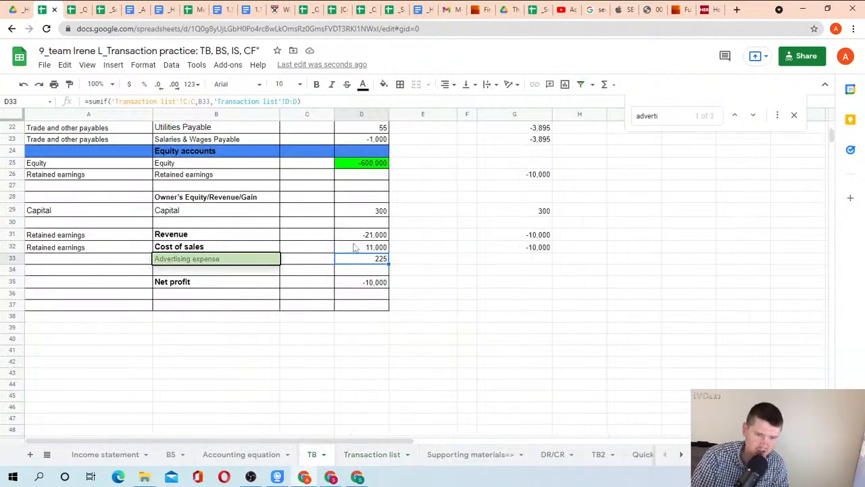
{"action": "scroll", "coordinate": [361, 294], "scroll_direction": "up", "scroll_amount": 4}
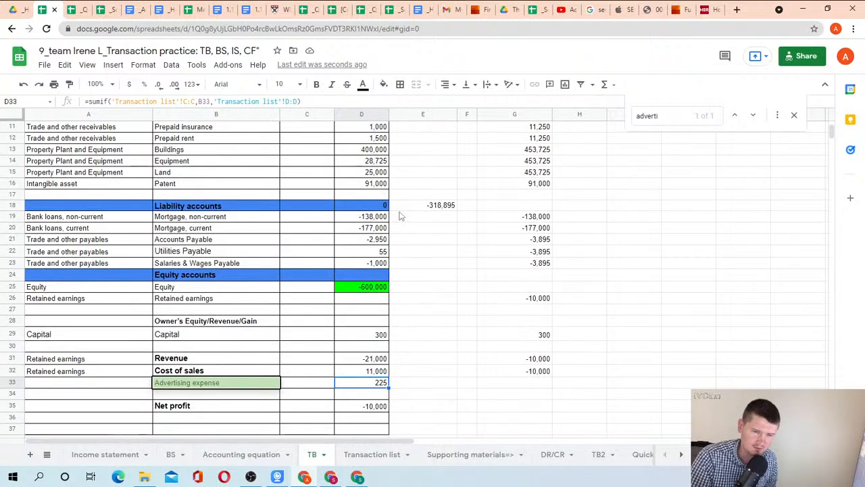
{"action": "scroll", "coordinate": [362, 307], "scroll_direction": "down", "scroll_amount": 3}
{"action": "scroll", "coordinate": [411, 192], "scroll_direction": "up", "scroll_amount": 6}
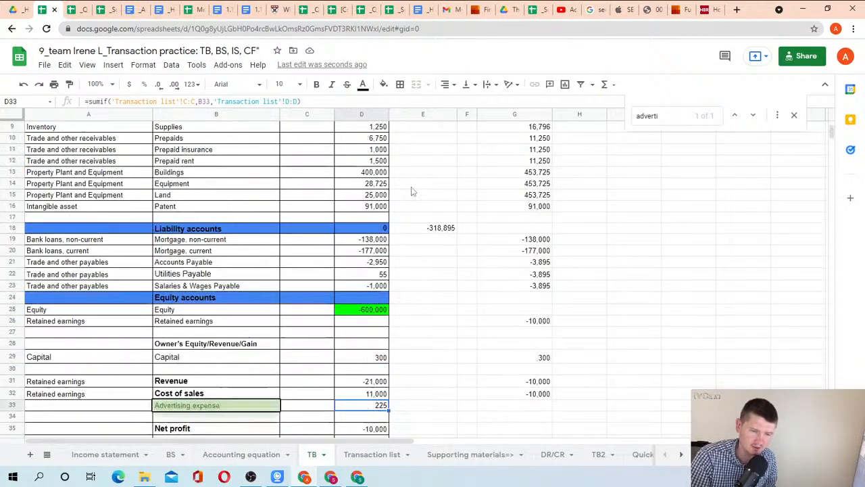
{"action": "left_click", "coordinate": [376, 128]}
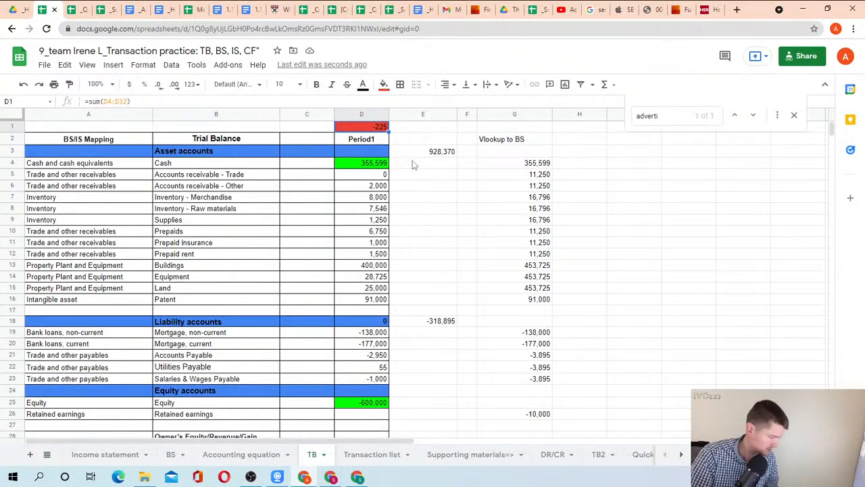
{"action": "key", "text": "F2"}
{"action": "scroll", "coordinate": [426, 243], "scroll_direction": "down", "scroll_amount": 5}
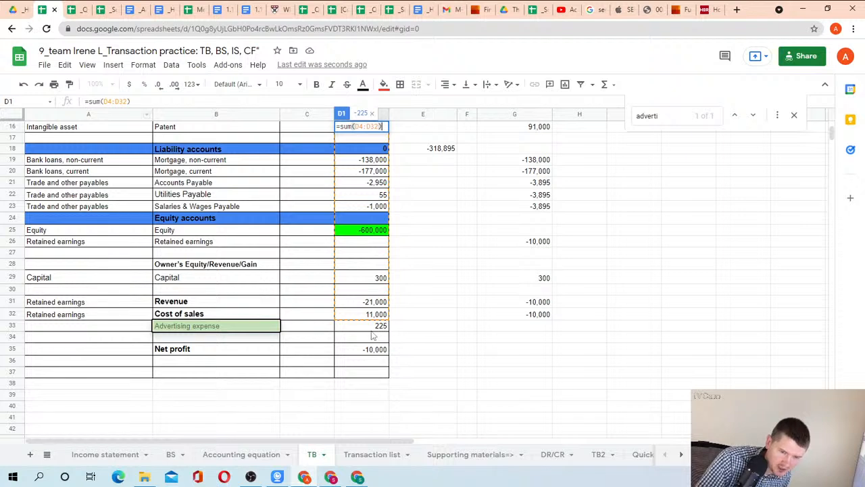
{"action": "left_click", "coordinate": [126, 101]}
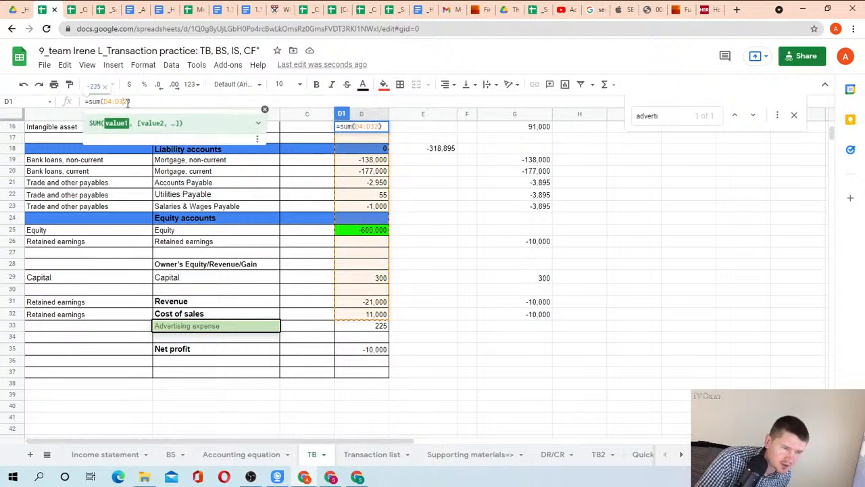
{"action": "left_click_drag", "start_coordinate": [128, 101], "coordinate": [125, 101]}
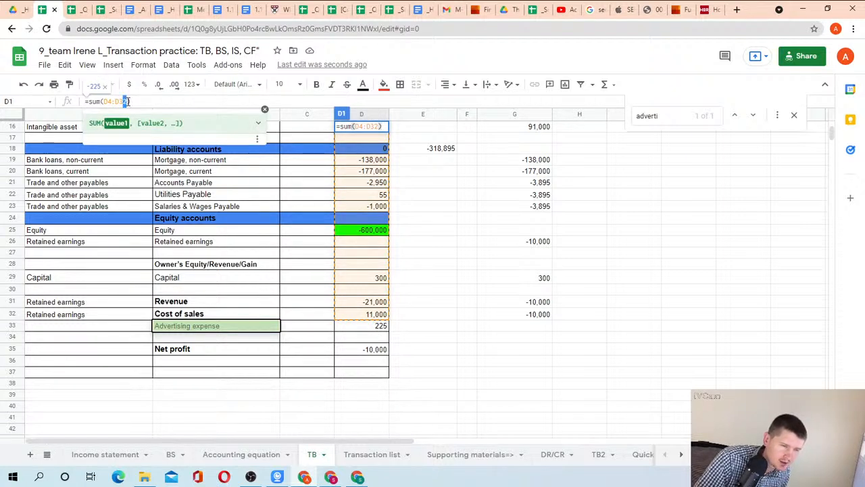
{"action": "type", "text": "4"}
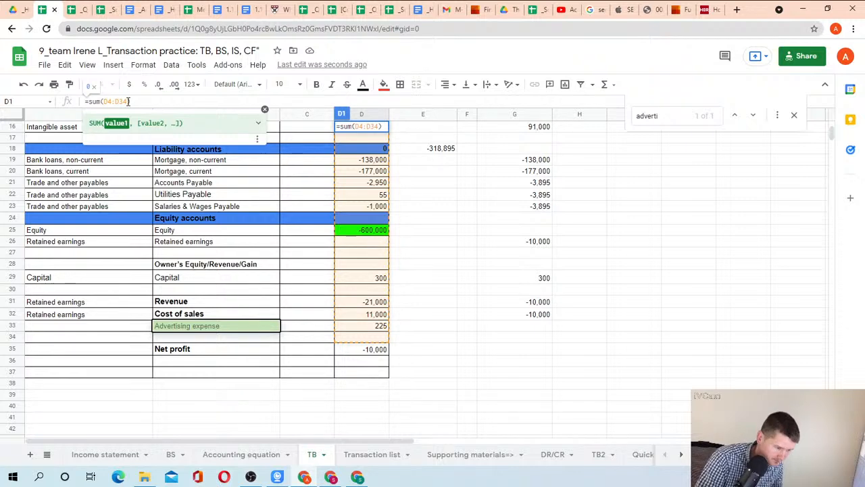
{"action": "key", "text": "Return"}
{"action": "key", "text": "Up"}
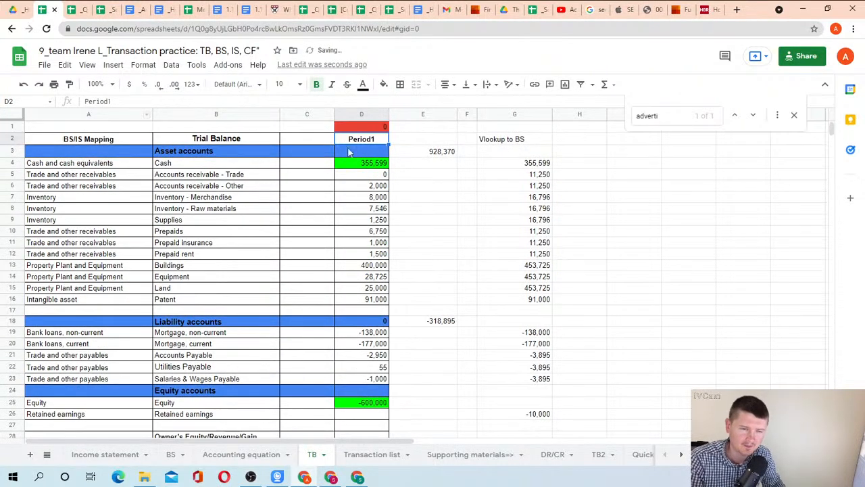
Step: Copy the Retained earnings mapping from the Cost of sales row to the Advertising expense row in A33
{"action": "scroll", "coordinate": [318, 279], "scroll_direction": "down", "scroll_amount": 5}
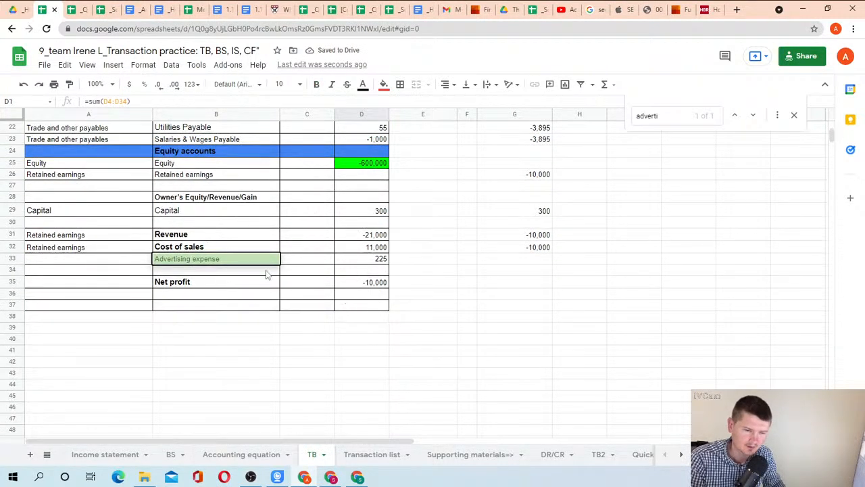
{"action": "left_click", "coordinate": [92, 248]}
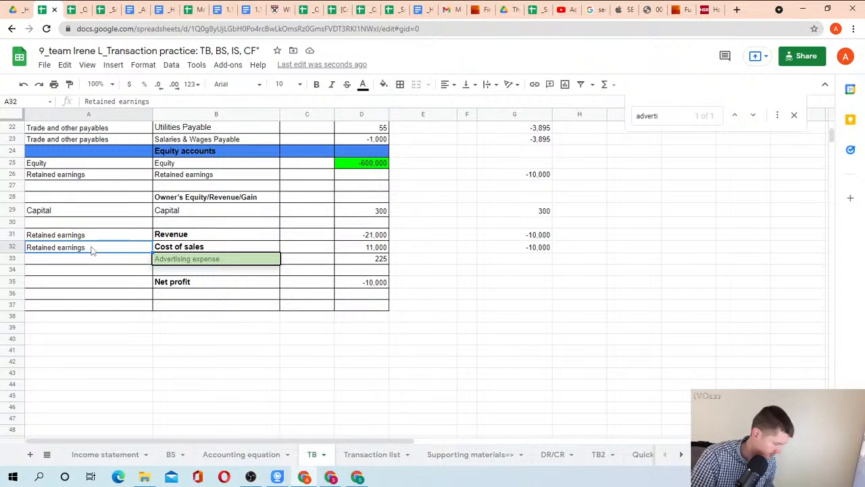
{"action": "key", "text": "ctrl+c"}
{"action": "left_click", "coordinate": [93, 260]}
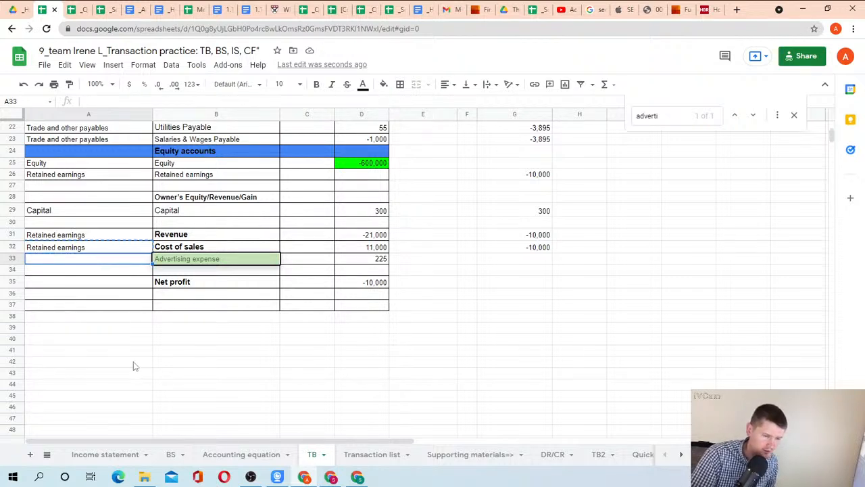
{"action": "left_click", "coordinate": [170, 454]}
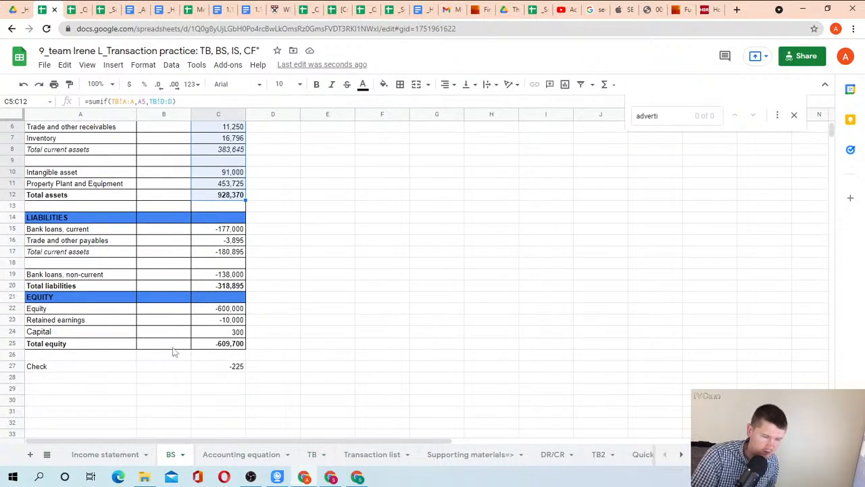
{"action": "left_click", "coordinate": [246, 457]}
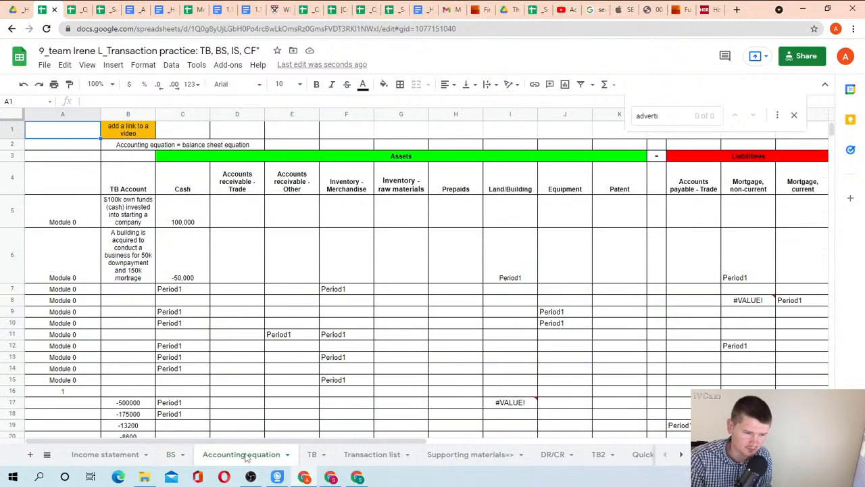
{"action": "left_click", "coordinate": [309, 454]}
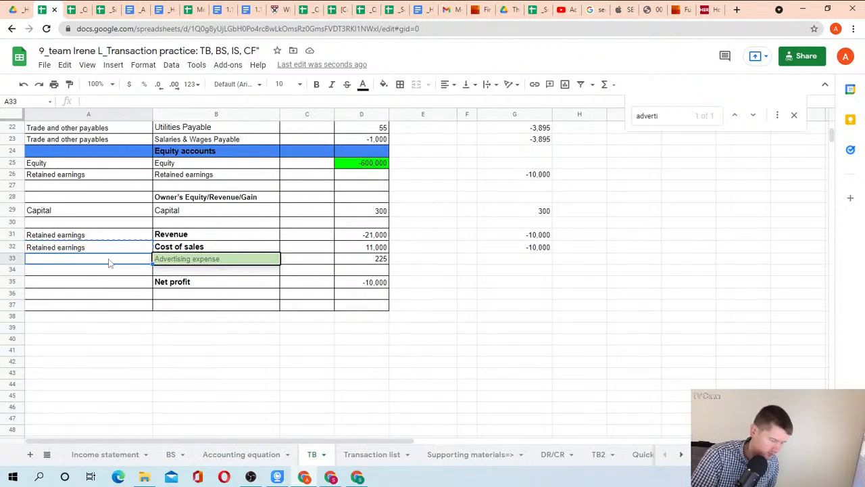
{"action": "key", "text": "ctrl+v"}
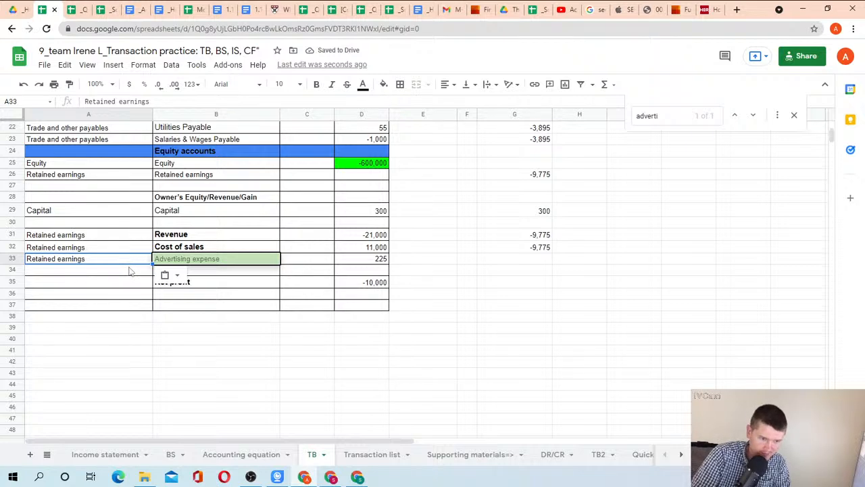
Step: Examine the Advertising expense formula and check total on the TB sheet, and transaction 4's added entries in the Transaction list
{"action": "key", "text": "Right"}
{"action": "key", "text": "Right"}
{"action": "key", "text": "Right"}
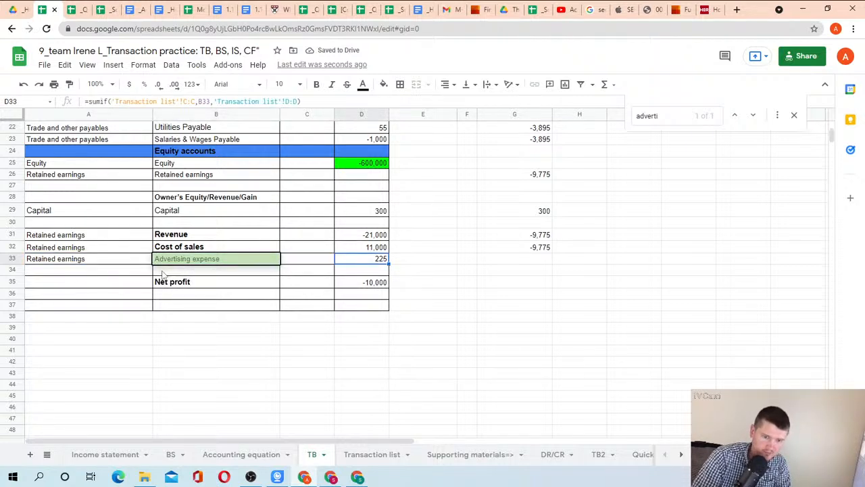
{"action": "scroll", "coordinate": [162, 274], "scroll_direction": "up", "scroll_amount": 7}
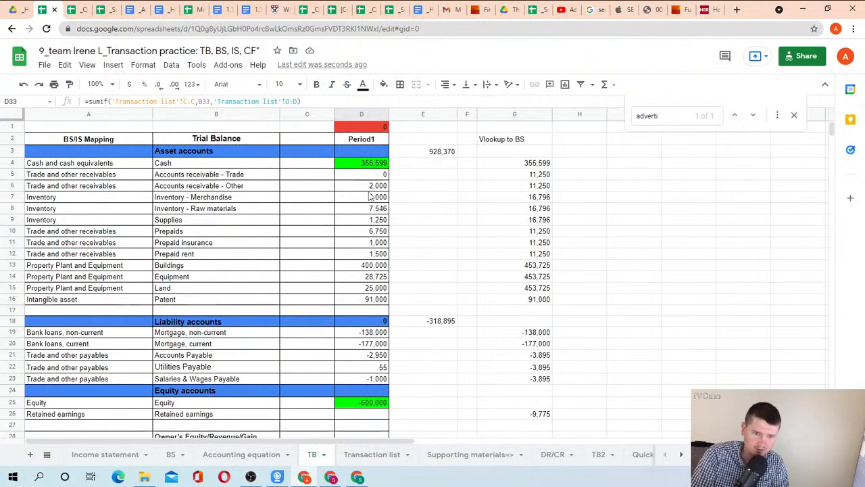
{"action": "left_click", "coordinate": [366, 128]}
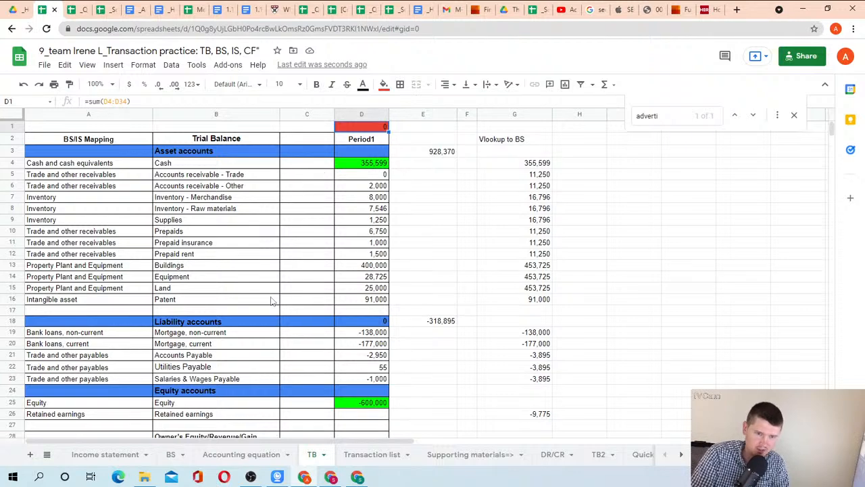
{"action": "left_click", "coordinate": [380, 455]}
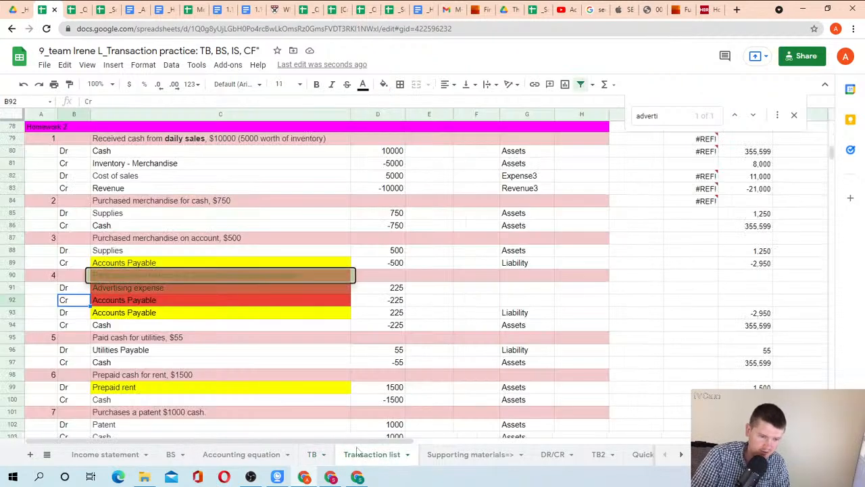
{"action": "left_click", "coordinate": [145, 299]}
{"action": "left_click", "coordinate": [151, 274]}
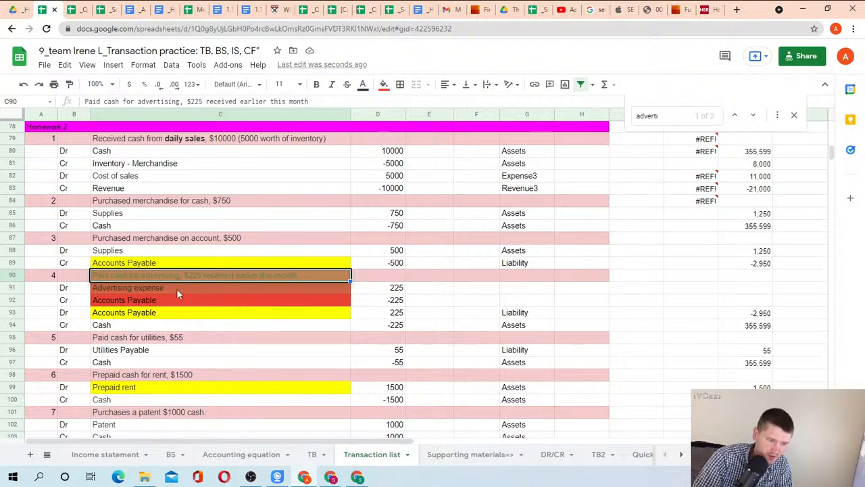
{"action": "left_click", "coordinate": [160, 288]}
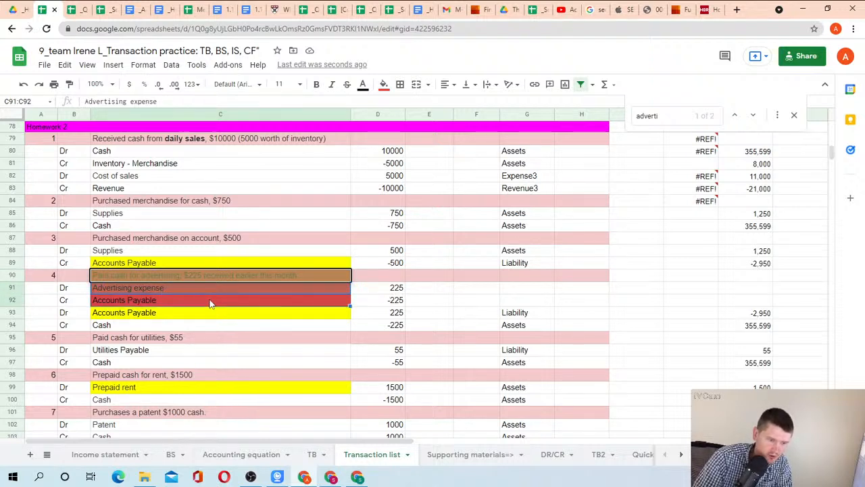
{"action": "left_click", "coordinate": [210, 305]}
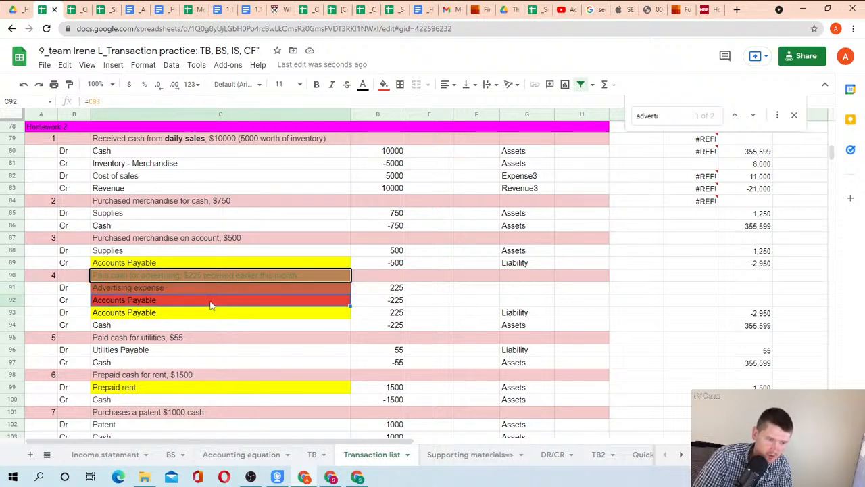
{"action": "left_click", "coordinate": [162, 295]}
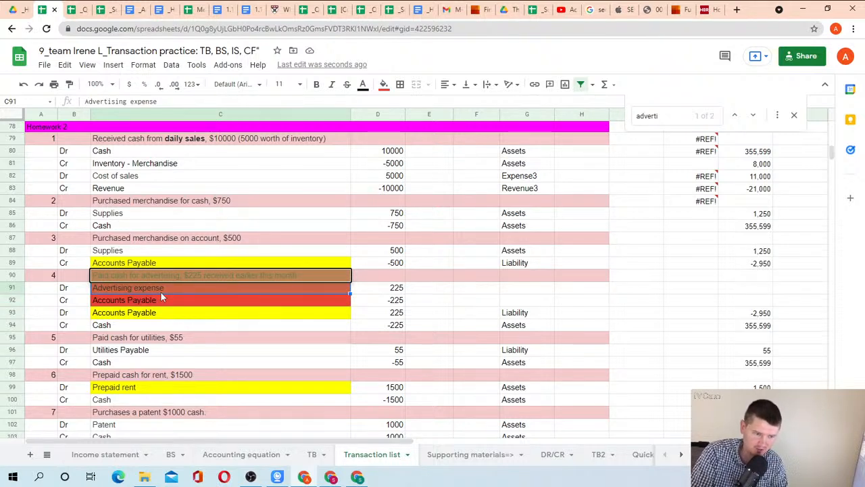
Step: Review transaction 4's Advertising expense, Accounts Payable and Cash entries in the Transaction list, including the paired Accounts Payable amounts in C92:D93
{"action": "left_click", "coordinate": [171, 305]}
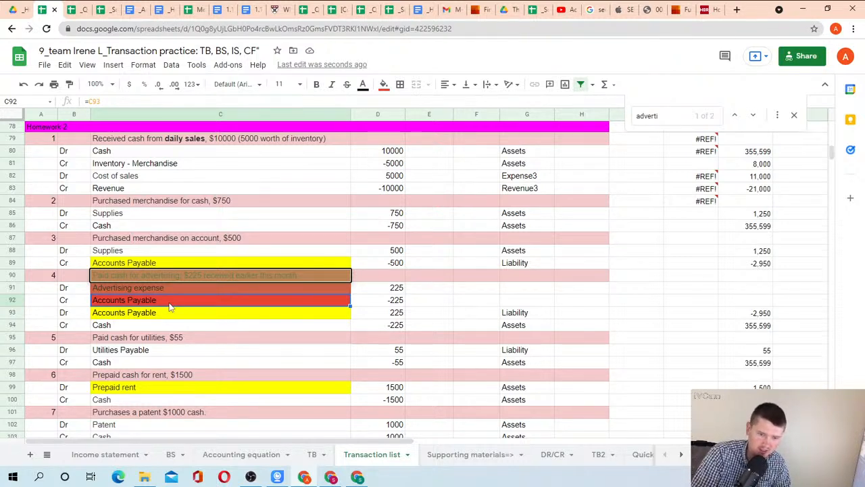
{"action": "key", "text": "Tab"}
{"action": "key", "text": "Tab"}
{"action": "key", "text": "Return"}
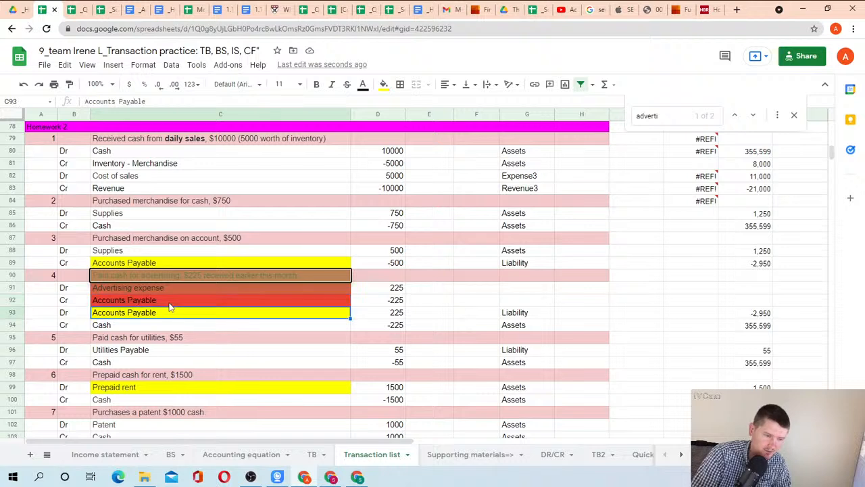
{"action": "key", "text": "Return"}
{"action": "key", "text": "Up"}
{"action": "key", "text": "Tab"}
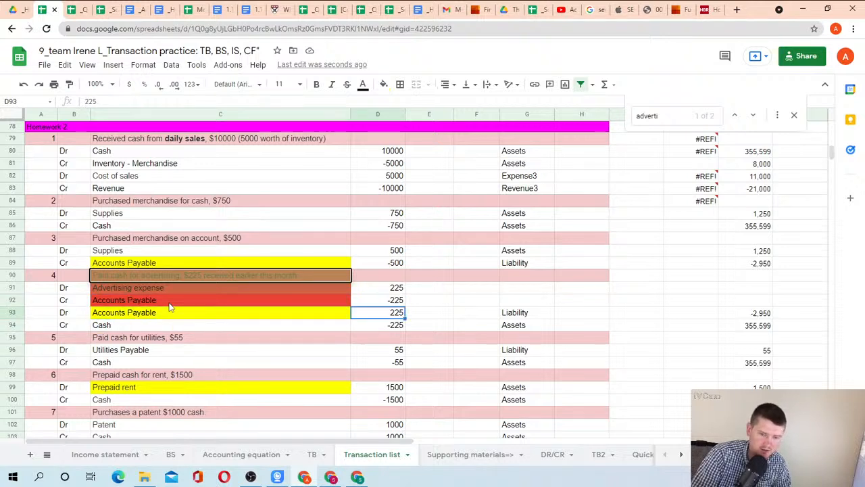
{"action": "key", "text": "Down"}
{"action": "key", "text": "Up"}
{"action": "key", "text": "Up"}
{"action": "key", "text": "Up"}
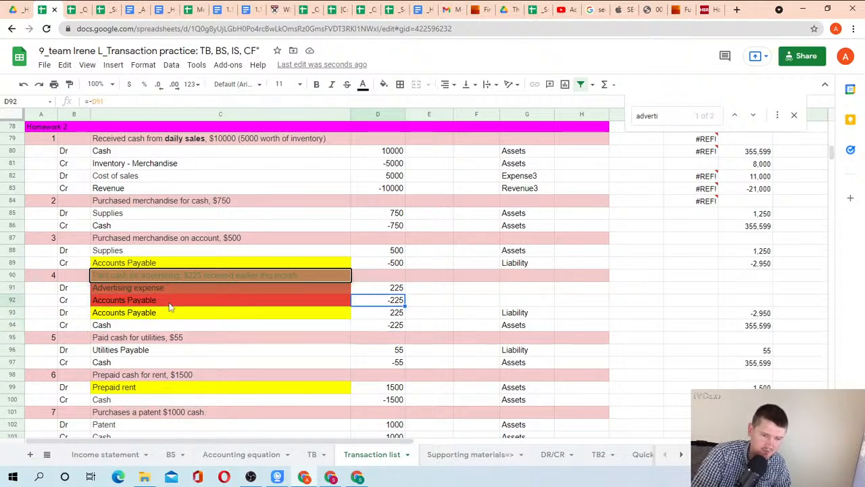
{"action": "key", "text": "Left"}
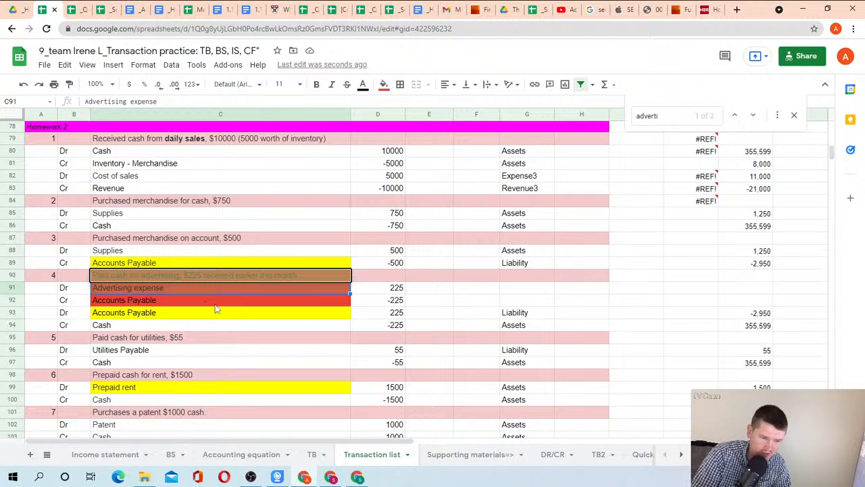
{"action": "left_click_drag", "start_coordinate": [139, 306], "coordinate": [394, 321]}
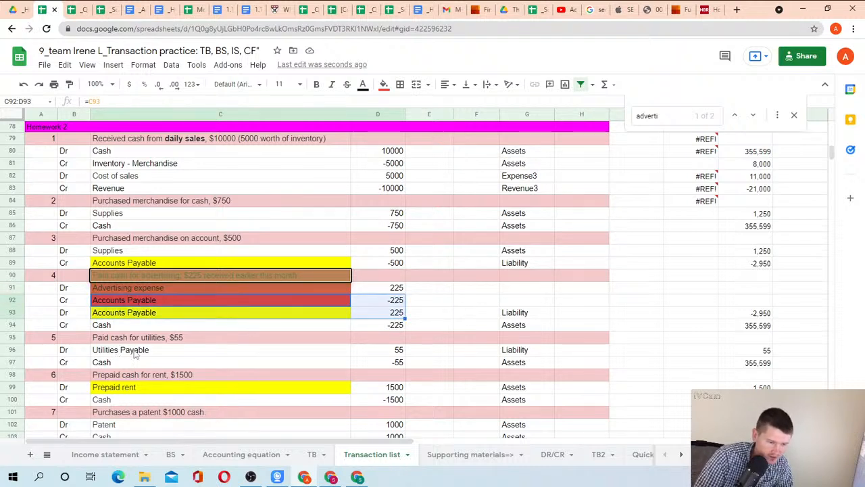
Step: Reword transaction 5's description in C95 to "Paid cash for utilities used in the same month, $55"
{"action": "scroll", "coordinate": [138, 352], "scroll_direction": "down", "scroll_amount": 1}
{"action": "left_click", "coordinate": [168, 318]}
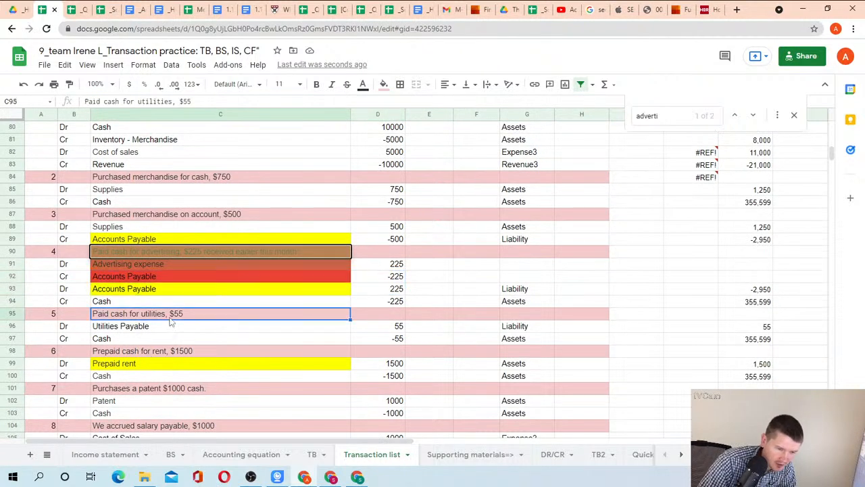
{"action": "left_click", "coordinate": [175, 101]}
{"action": "type", "text": "use"}
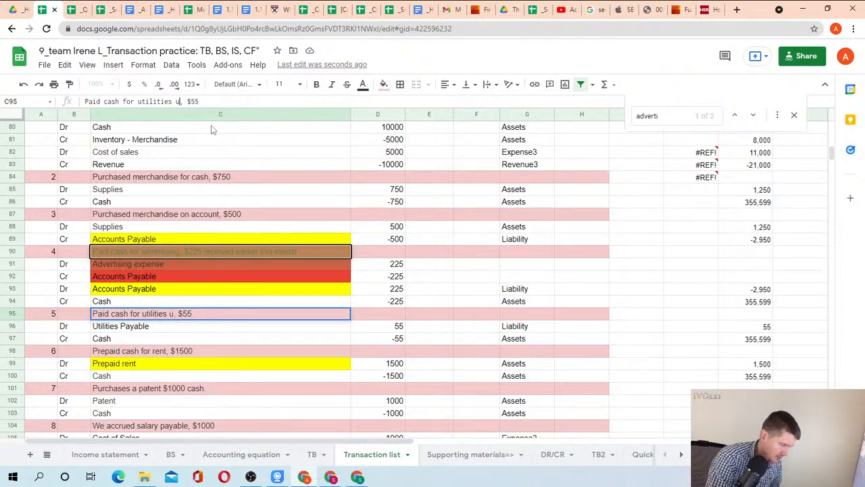
{"action": "type", "text": "d in the same m"}
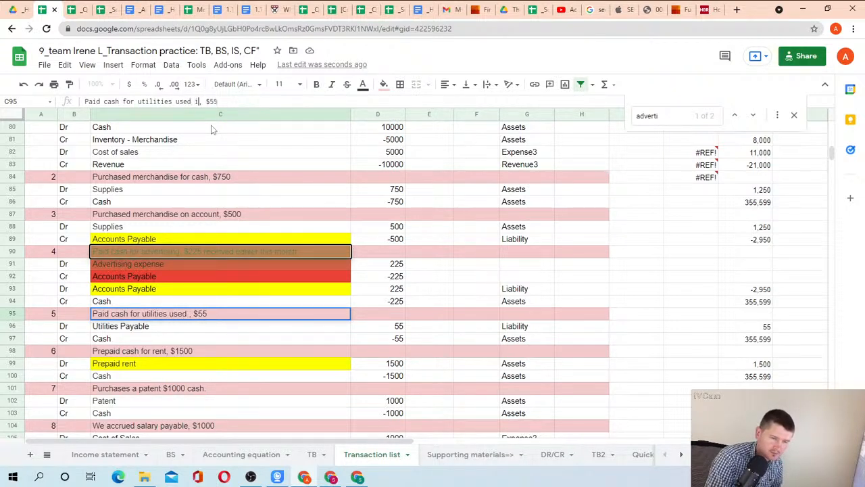
{"action": "type", "text": "onth"}
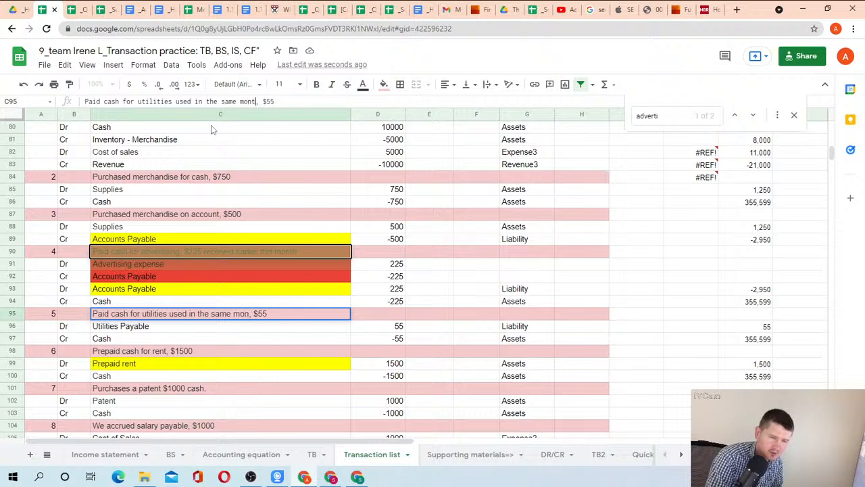
{"action": "key", "text": "Return"}
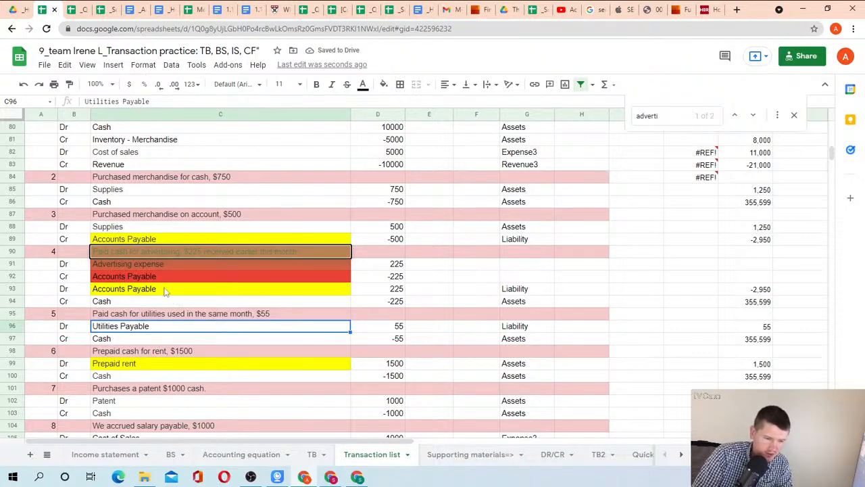
Step: Fill transaction 5's description and debit account cells, C95:C96, with red
{"action": "left_click_drag", "start_coordinate": [133, 316], "coordinate": [135, 330]}
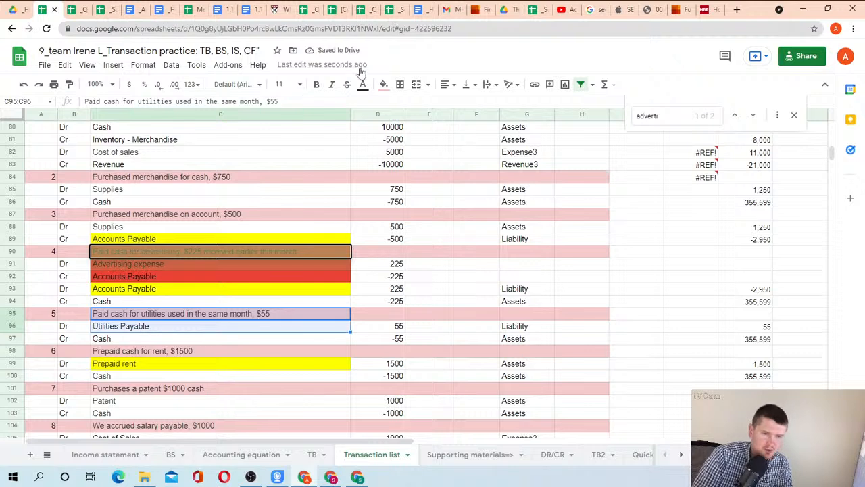
{"action": "left_click", "coordinate": [382, 85]}
{"action": "left_click", "coordinate": [421, 122]}
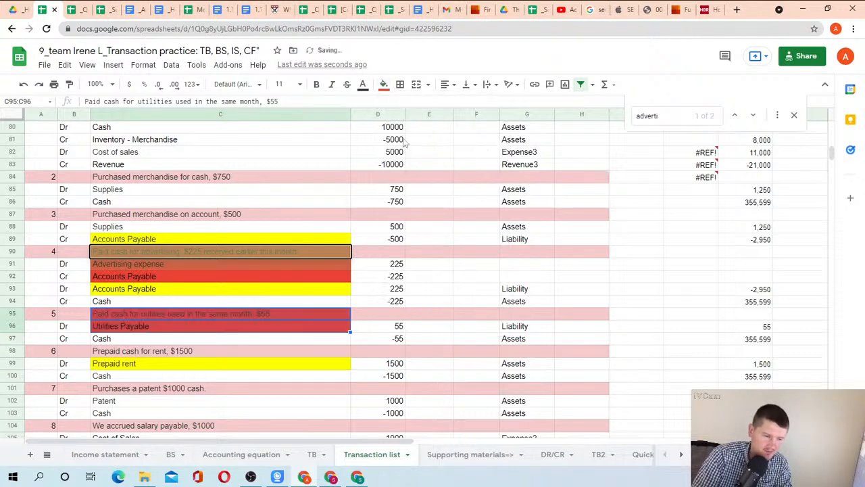
Step: Rename transaction 5's debit account in C96 to "Utilities expense"
{"action": "left_click", "coordinate": [121, 326]}
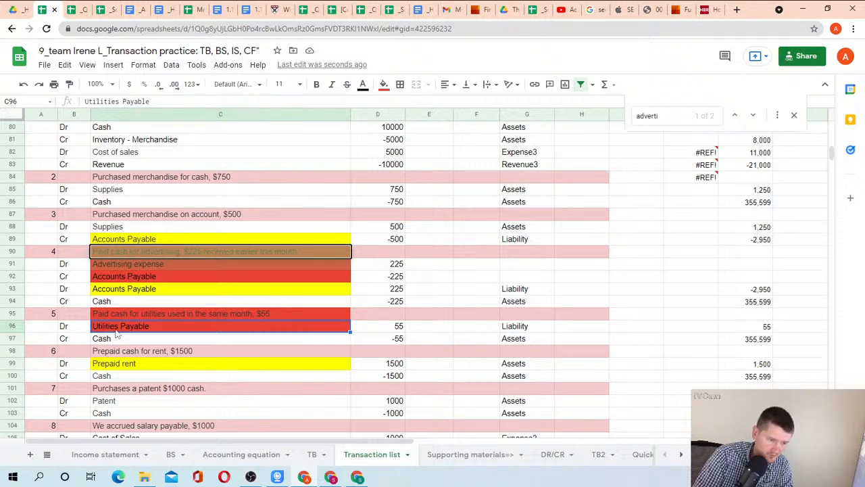
{"action": "double_click", "coordinate": [135, 101]}
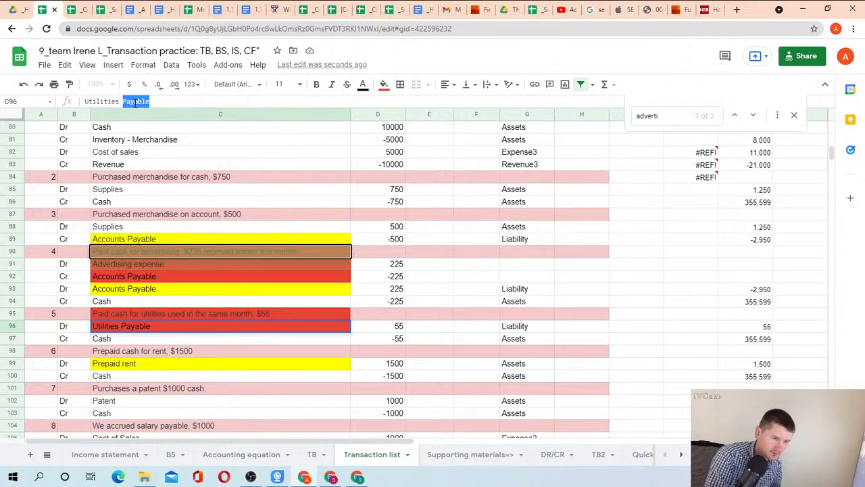
{"action": "type", "text": "expense"}
{"action": "key", "text": "Return"}
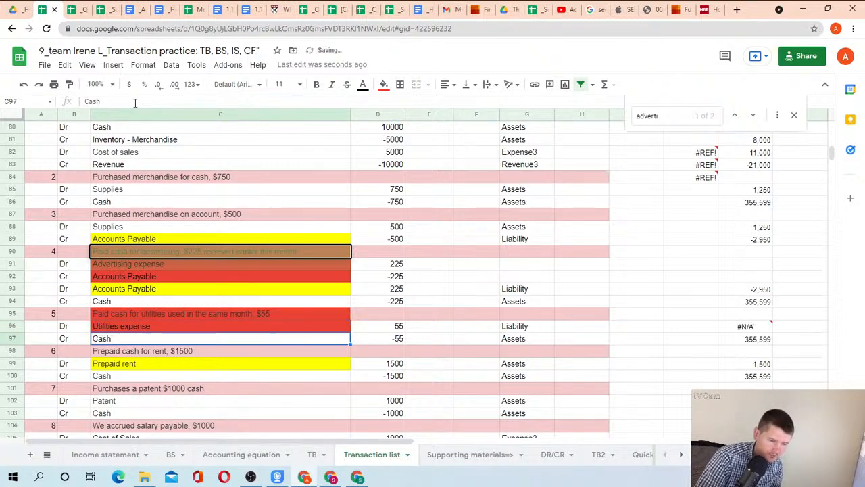
{"action": "key", "text": "Up"}
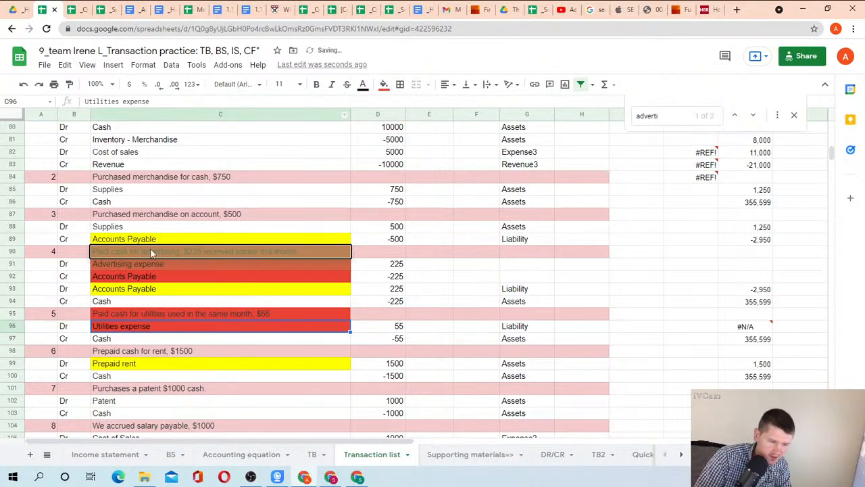
Step: On the TB sheet, insert a blank row directly below the Advertising expense row
{"action": "left_click", "coordinate": [315, 459]}
{"action": "scroll", "coordinate": [251, 334], "scroll_direction": "down", "scroll_amount": 7}
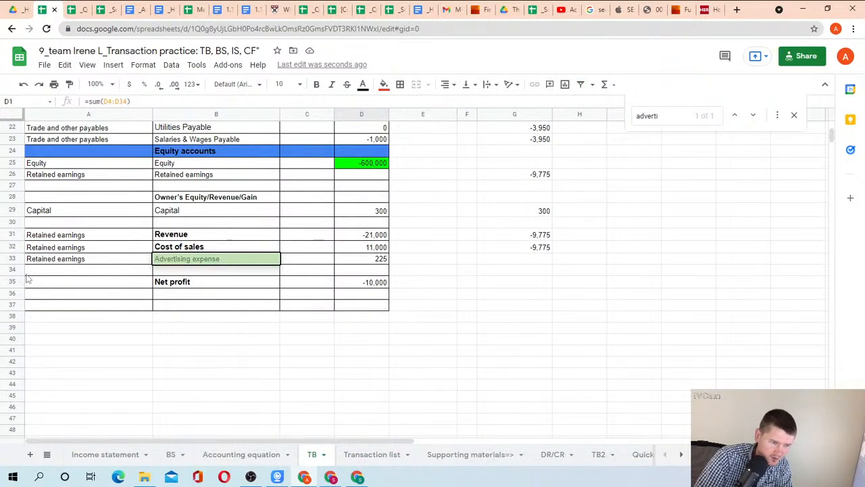
{"action": "right_click", "coordinate": [15, 271]}
{"action": "left_click", "coordinate": [61, 218]}
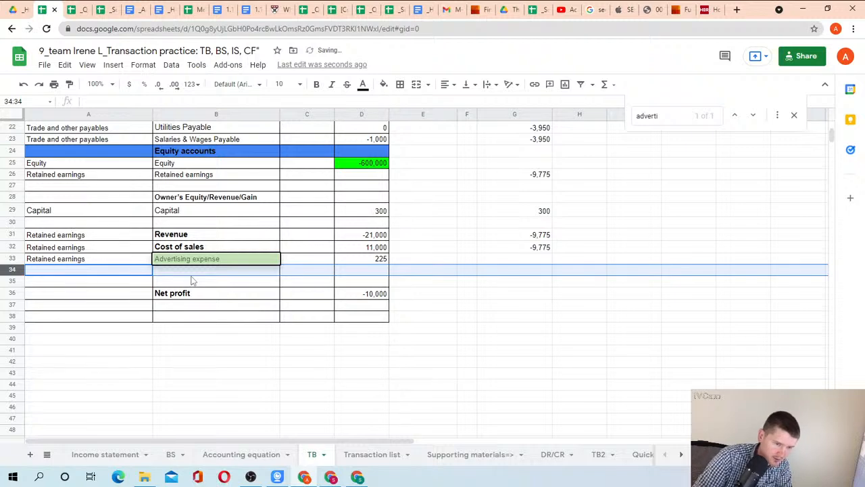
Step: Link B34 on the TB sheet to the Utilities expense account name with ='Transaction list'!C96
{"action": "left_click", "coordinate": [192, 274]}
{"action": "type", "text": "="}
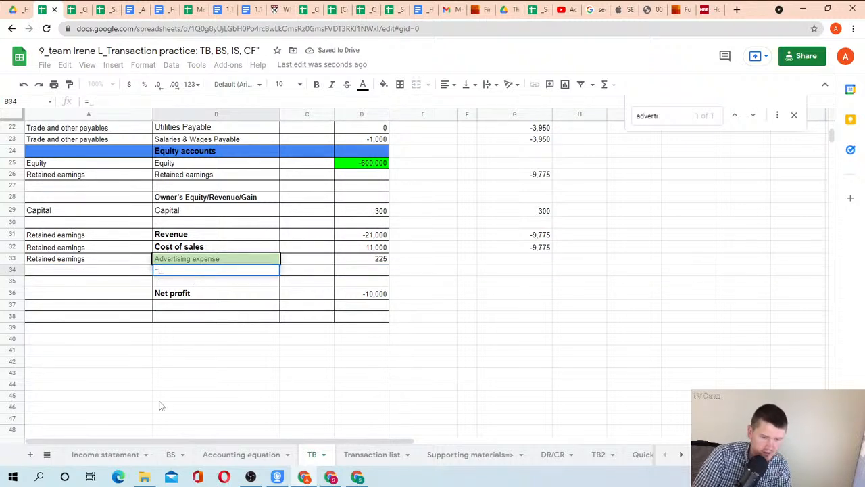
{"action": "left_click", "coordinate": [263, 453]}
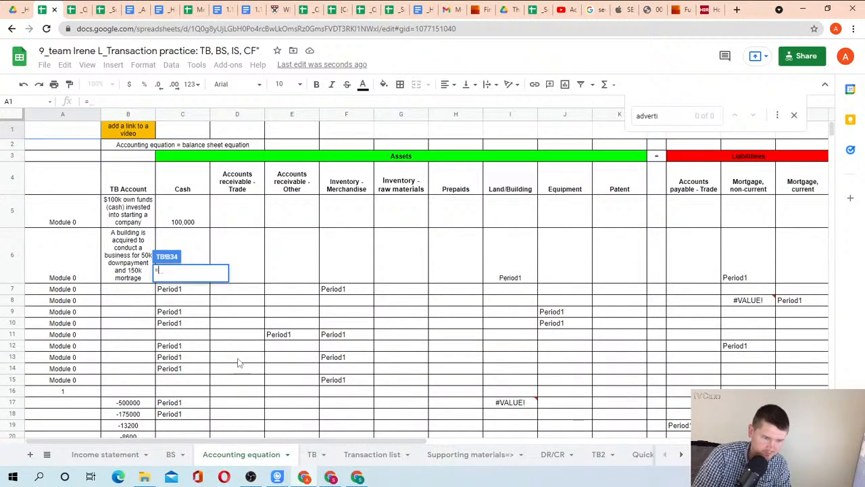
{"action": "left_click", "coordinate": [313, 455]}
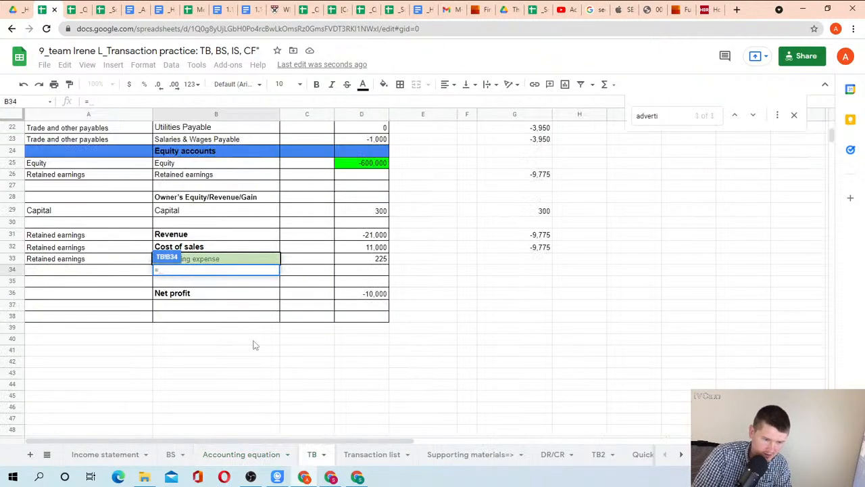
{"action": "left_click", "coordinate": [360, 456]}
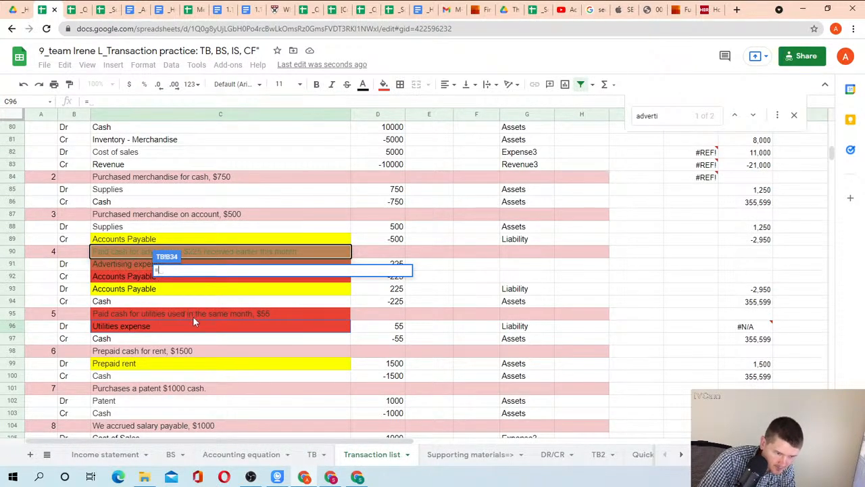
{"action": "left_click", "coordinate": [169, 330]}
{"action": "key", "text": "Return"}
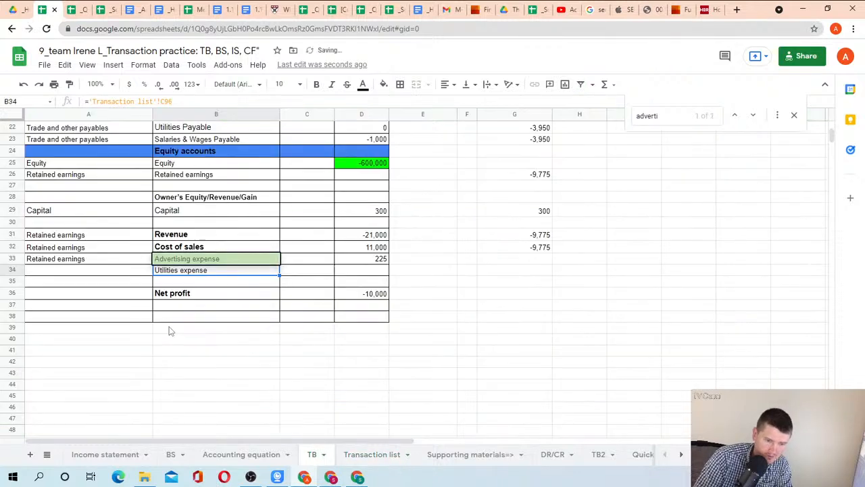
Step: Copy the Advertising expense row's SUMIF formula and Retained earnings mapping down to the Utilities expense row, in D34 and A34
{"action": "left_click", "coordinate": [362, 259]}
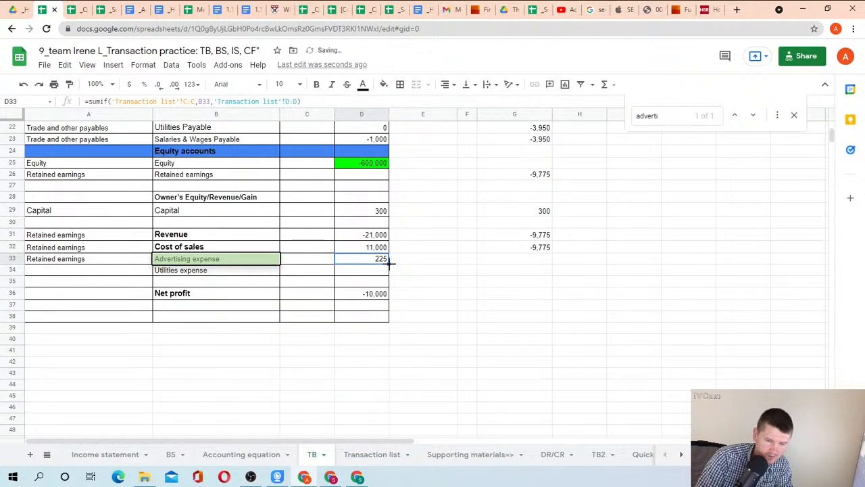
{"action": "left_click_drag", "start_coordinate": [389, 264], "coordinate": [389, 272]}
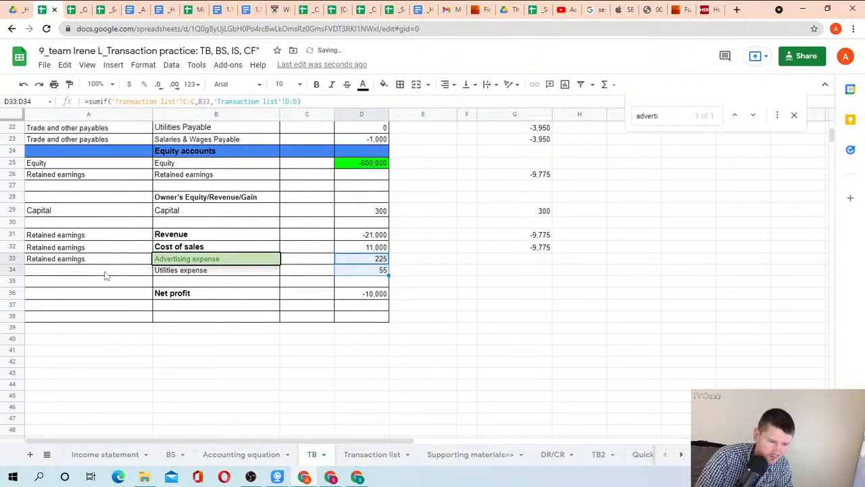
{"action": "left_click", "coordinate": [136, 262]}
{"action": "key", "text": "ctrl+c"}
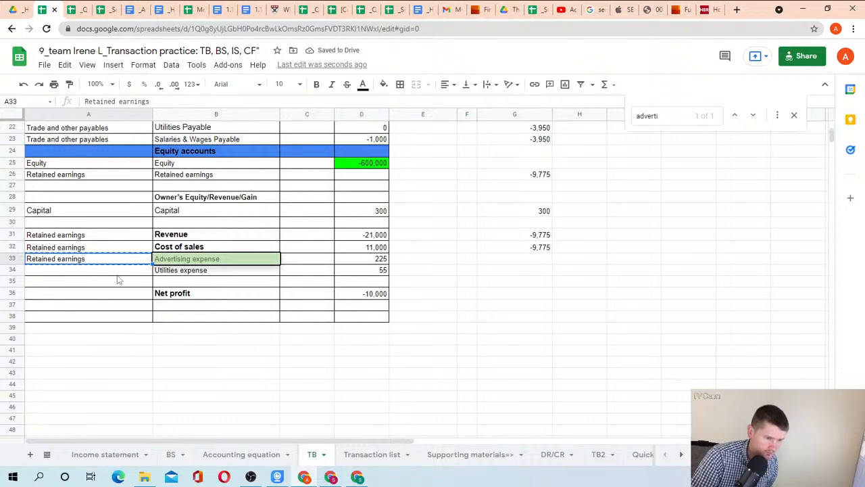
{"action": "left_click", "coordinate": [119, 277]}
{"action": "key", "text": "ctrl+v"}
Step: Examine the check total in D1 on the TB sheet and the Check formula in C27 on the BS sheet
{"action": "scroll", "coordinate": [249, 221], "scroll_direction": "up", "scroll_amount": 5}
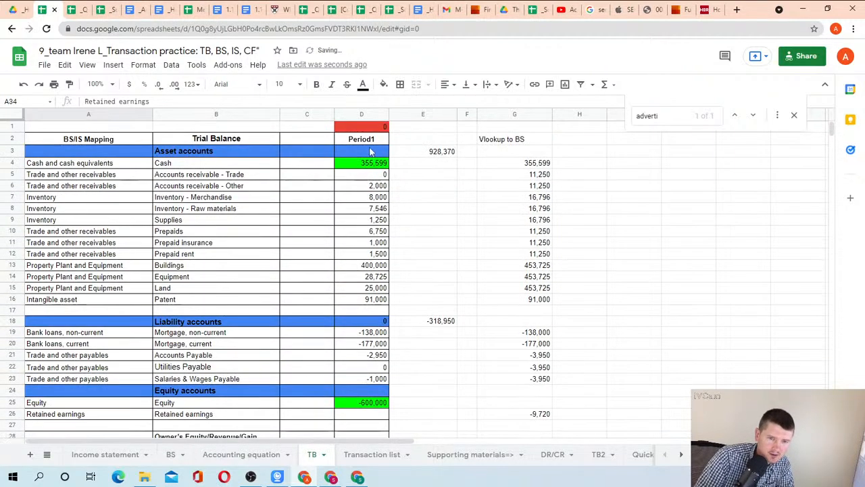
{"action": "left_click", "coordinate": [366, 130]}
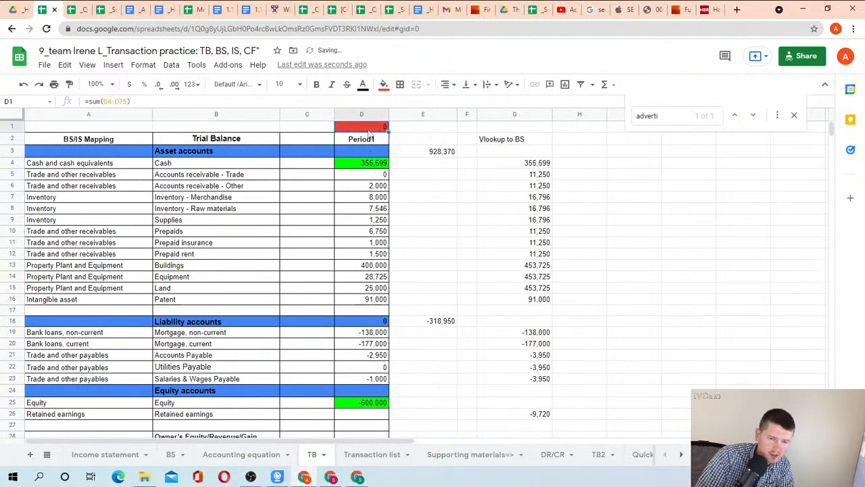
{"action": "left_click", "coordinate": [173, 454]}
{"action": "left_click", "coordinate": [217, 367]}
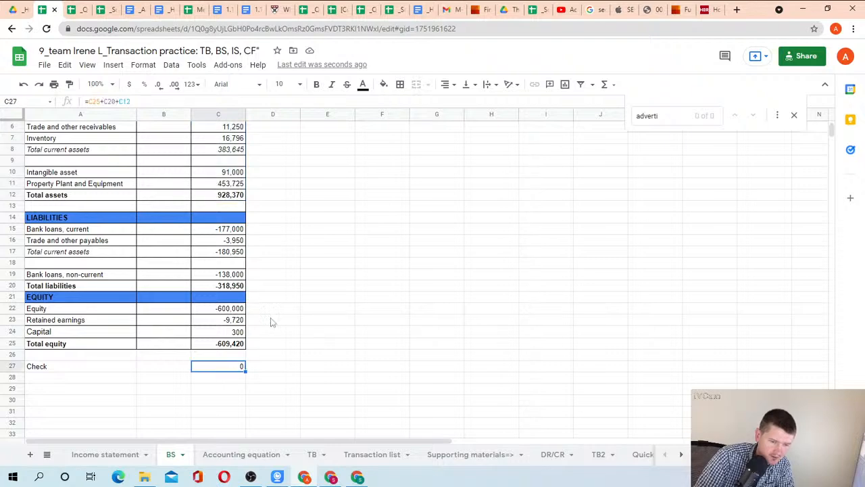
{"action": "scroll", "coordinate": [303, 193], "scroll_direction": "up", "scroll_amount": 2}
{"action": "scroll", "coordinate": [298, 247], "scroll_direction": "down", "scroll_amount": 3}
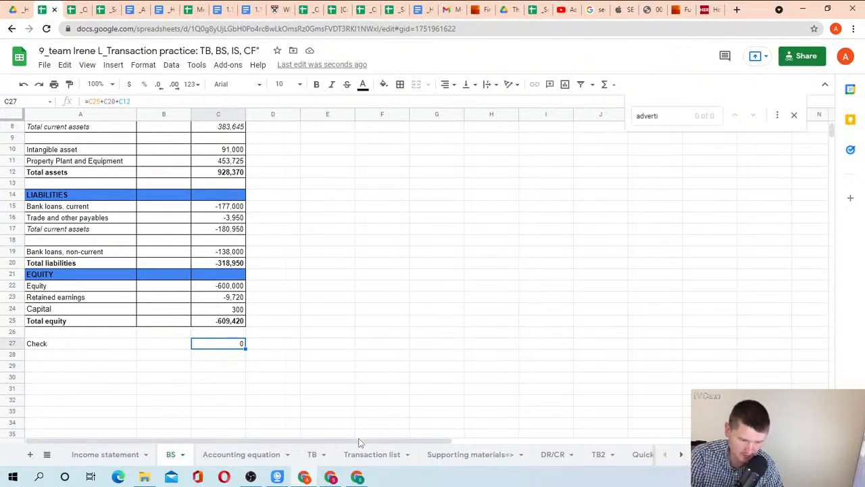
Step: Review transaction 6's prepaid rent description and its Prepaid rent and Cash entries in the Transaction list
{"action": "left_click", "coordinate": [271, 457]}
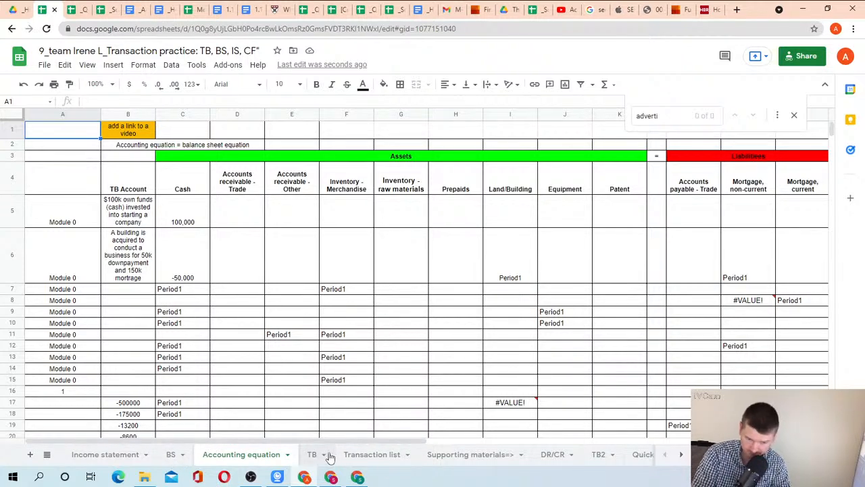
{"action": "left_click", "coordinate": [376, 455]}
{"action": "scroll", "coordinate": [242, 304], "scroll_direction": "down", "scroll_amount": 3}
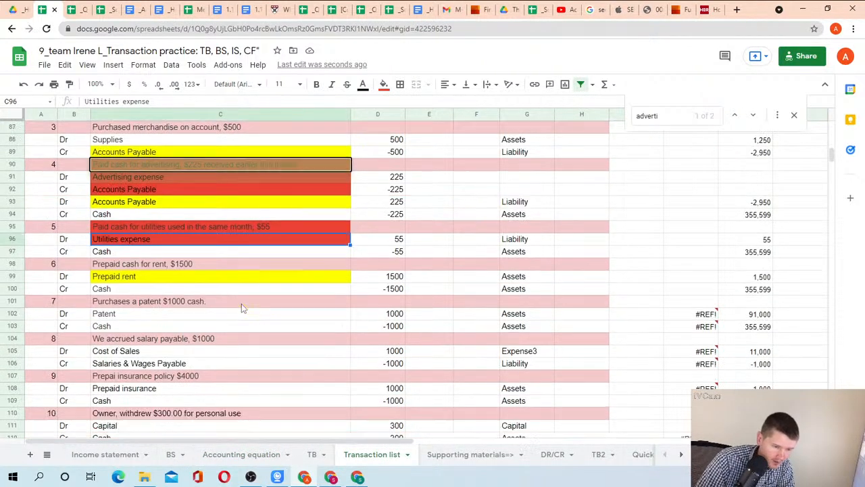
{"action": "left_click", "coordinate": [151, 270]}
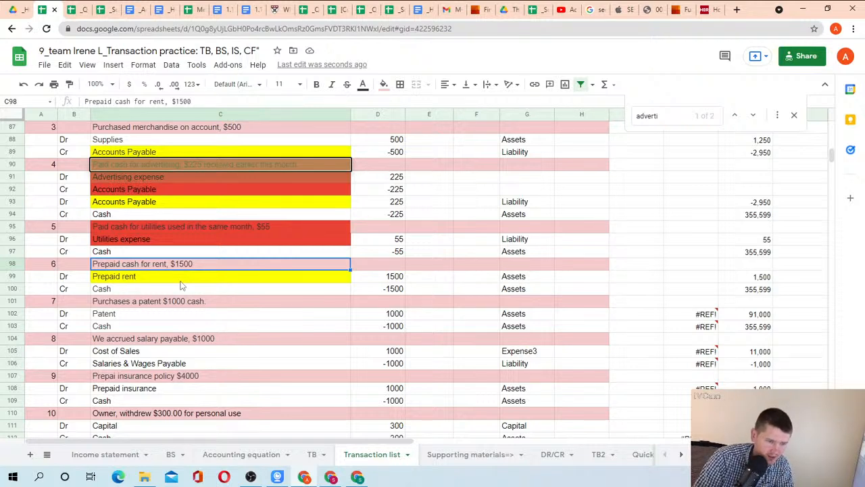
{"action": "key", "text": "Down"}
{"action": "key", "text": "Down"}
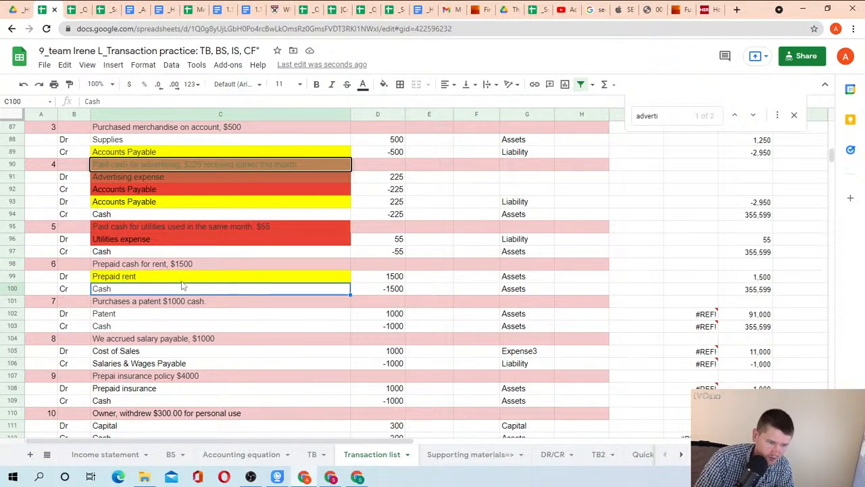
Step: Review transaction 7's Patent and Cash entries in the Transaction list and check the Patent balance in D16 on the TB sheet
{"action": "scroll", "coordinate": [241, 292], "scroll_direction": "down", "scroll_amount": 1}
{"action": "left_click", "coordinate": [170, 280]}
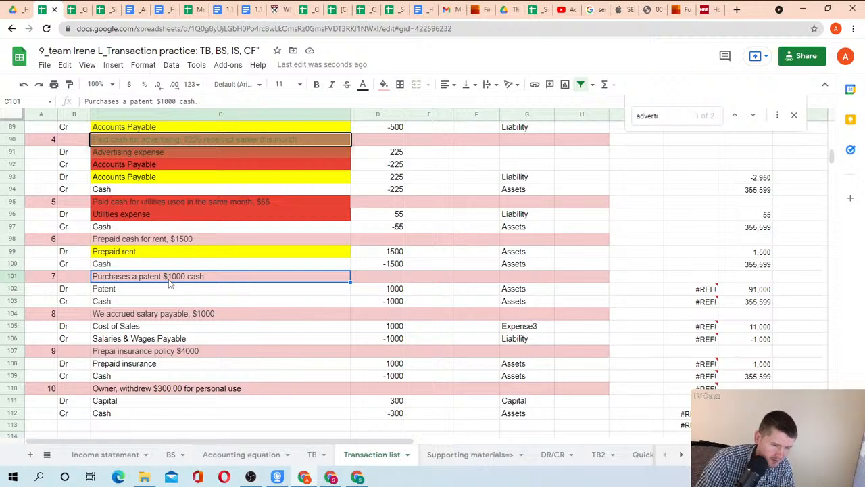
{"action": "key", "text": "Down"}
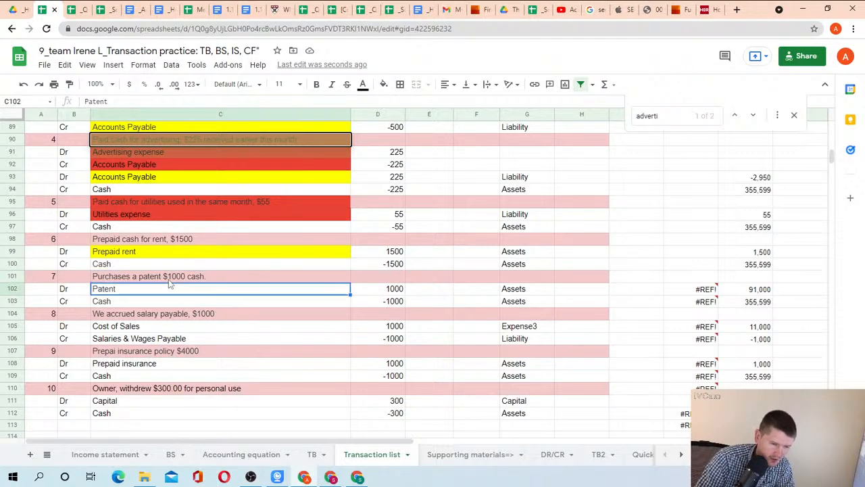
{"action": "key", "text": "Left"}
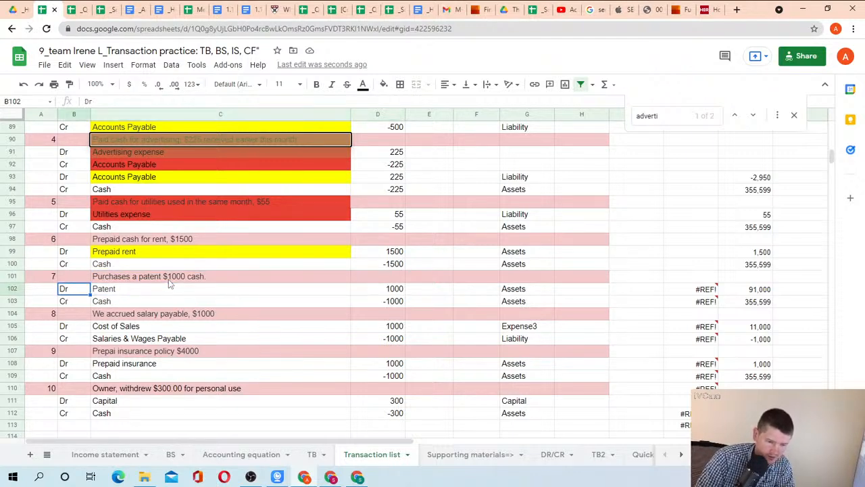
{"action": "left_click", "coordinate": [311, 454]}
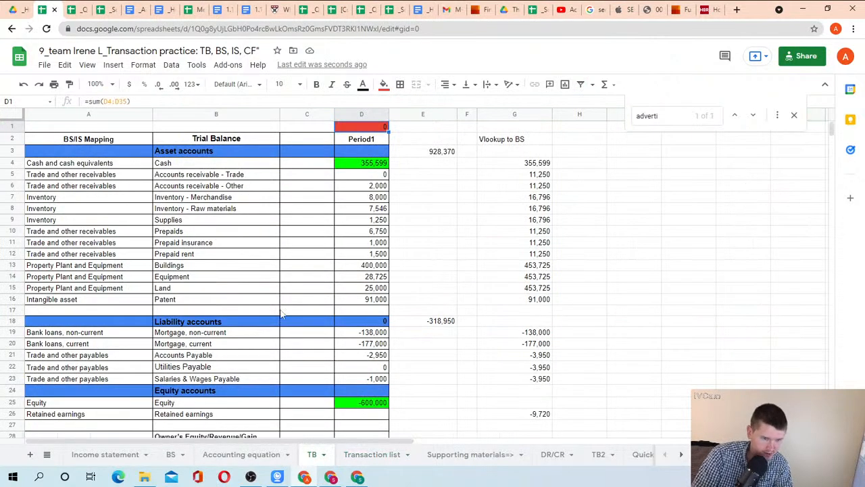
{"action": "left_click", "coordinate": [369, 301]}
{"action": "left_click", "coordinate": [370, 455]}
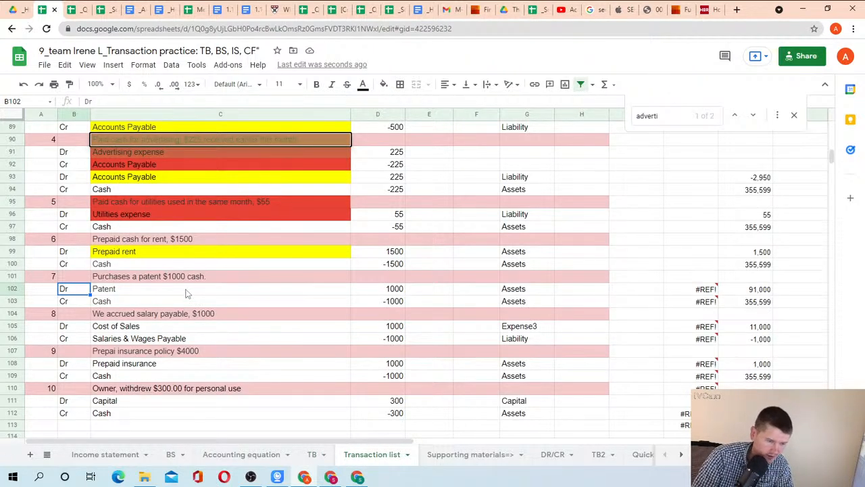
Step: Review transaction 8's accrued salary description and its Cost of Sales entry in the Transaction list, and check the clock
{"action": "scroll", "coordinate": [182, 298], "scroll_direction": "down", "scroll_amount": 1}
{"action": "left_click", "coordinate": [155, 292]}
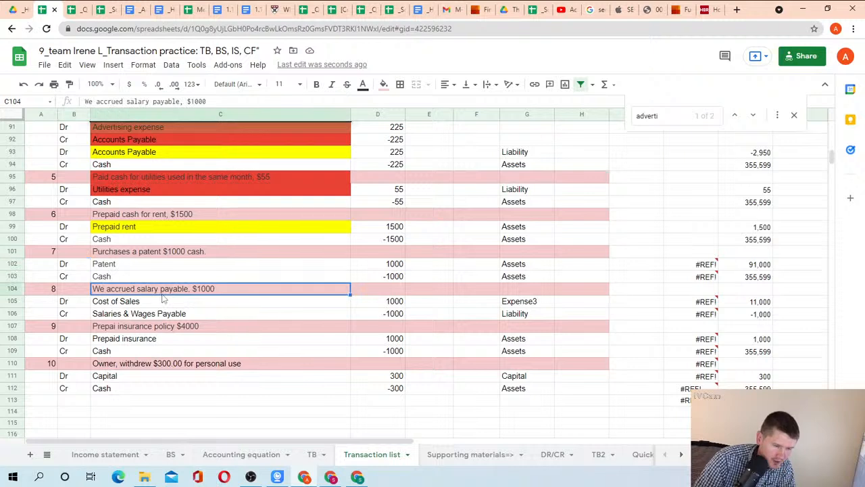
{"action": "left_click", "coordinate": [149, 304]}
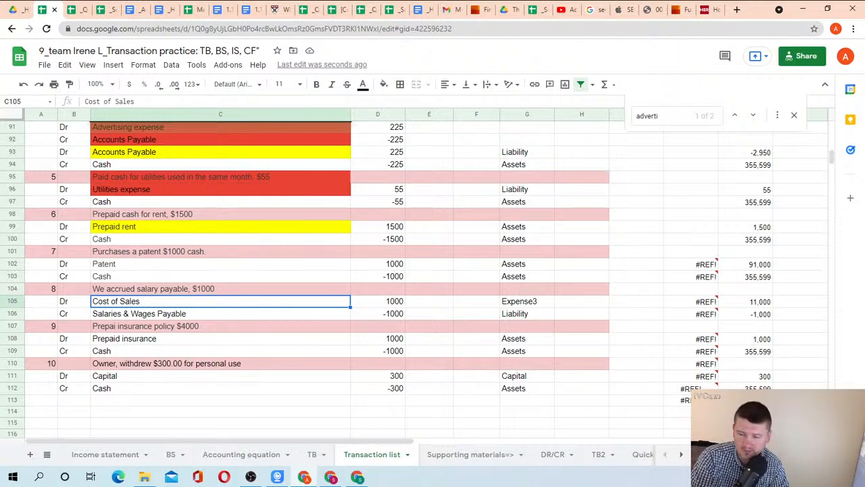
{"action": "left_click", "coordinate": [823, 477]}
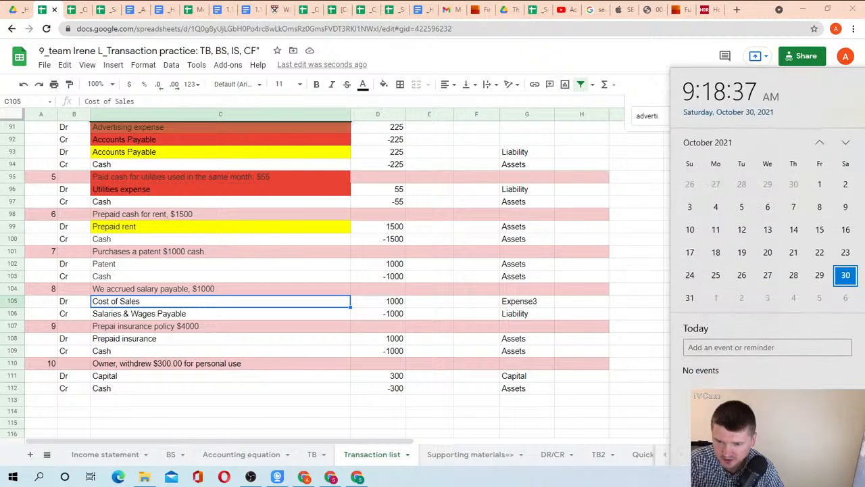
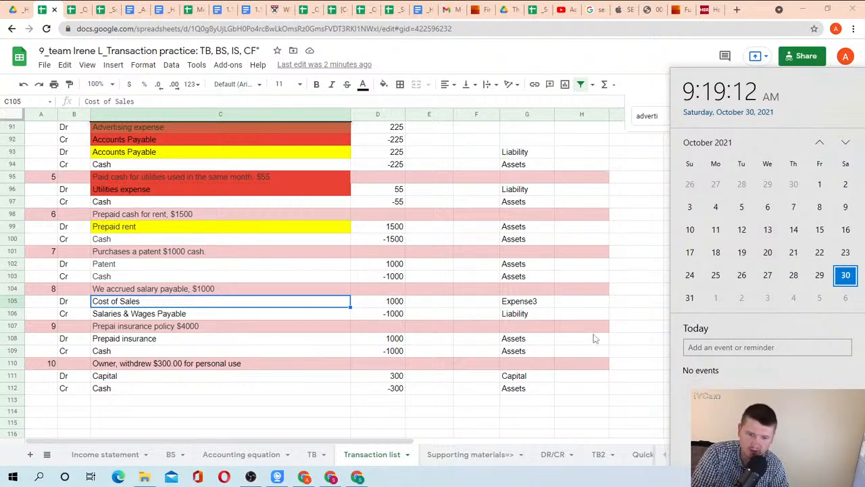
Step: Go back over the patent, accrued salary and prepaid insurance entries of transactions 7 to 9
{"action": "left_click", "coordinate": [318, 353]}
{"action": "key", "text": "Up"}
{"action": "key", "text": "Up"}
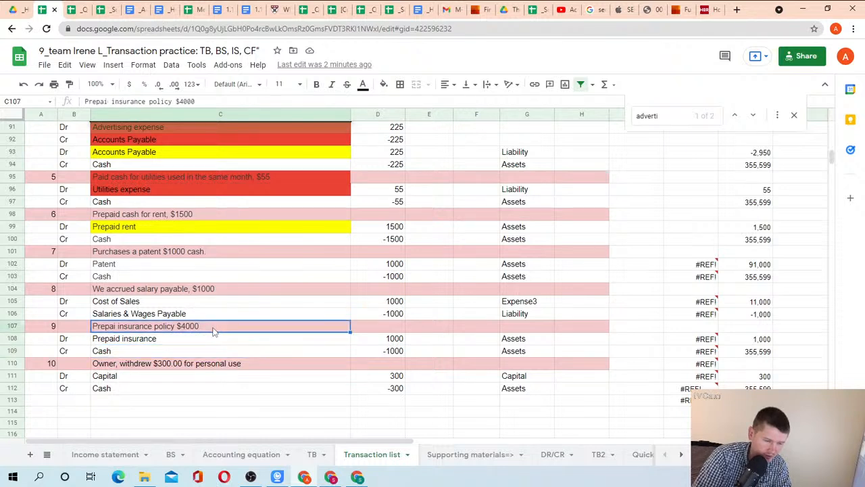
{"action": "key", "text": "Down"}
{"action": "key", "text": "Down"}
{"action": "key", "text": "Up"}
{"action": "key", "text": "Up"}
{"action": "key", "text": "Up"}
{"action": "key", "text": "Up"}
{"action": "key", "text": "Up"}
{"action": "key", "text": "Up"}
{"action": "key", "text": "Up"}
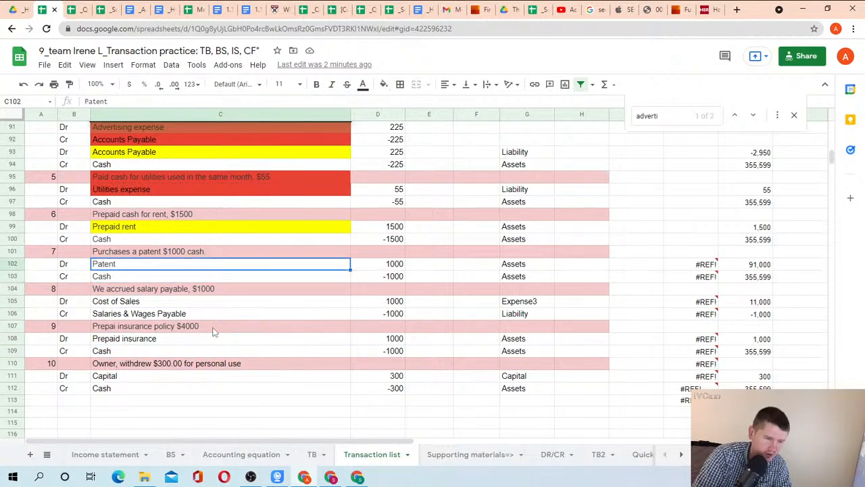
{"action": "key", "text": "Down"}
{"action": "key", "text": "Down"}
{"action": "key", "text": "Down"}
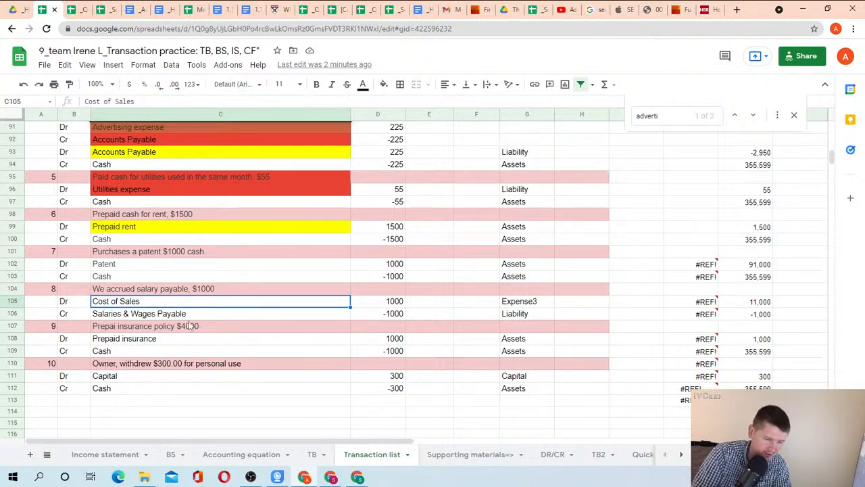
Step: Compare transaction 9's insurance policy description in C107 with its Prepaid insurance and Cash entries
{"action": "left_click", "coordinate": [194, 341]}
{"action": "left_click", "coordinate": [181, 330]}
{"action": "left_click", "coordinate": [192, 343]}
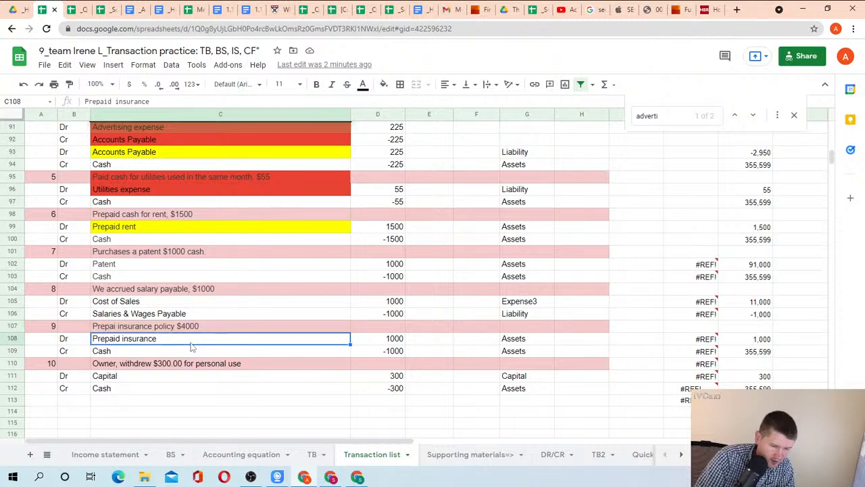
{"action": "left_click", "coordinate": [186, 348]}
{"action": "left_click", "coordinate": [192, 341]}
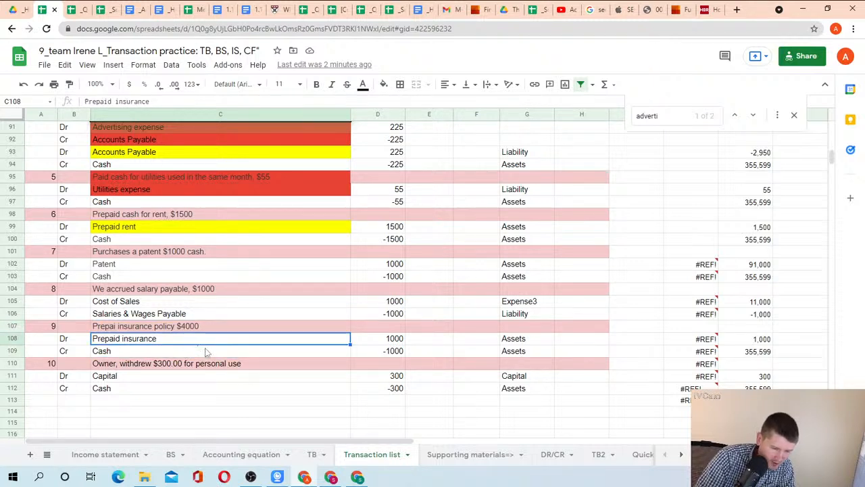
{"action": "left_click", "coordinate": [190, 328]}
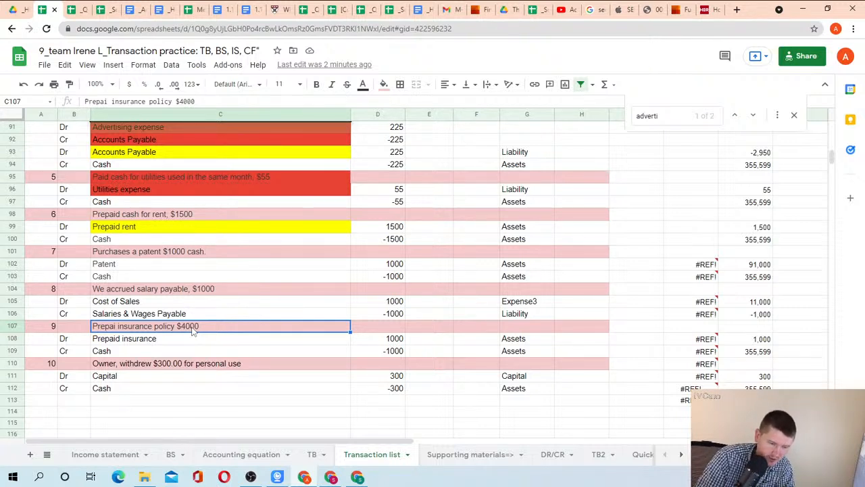
Step: Fill transaction 9's Prepaid insurance and Cash amounts in D108:D109 with red to flag them
{"action": "left_click", "coordinate": [374, 343]}
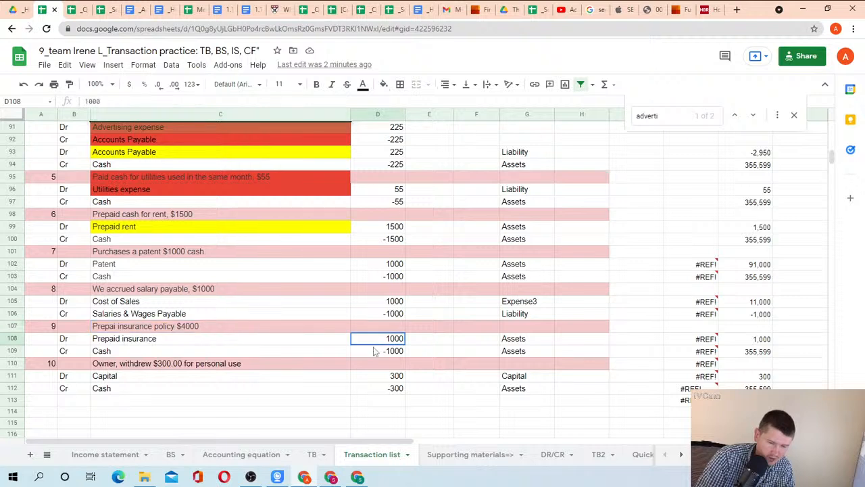
{"action": "left_click", "coordinate": [373, 351], "text": "shift"}
{"action": "left_click", "coordinate": [383, 83]}
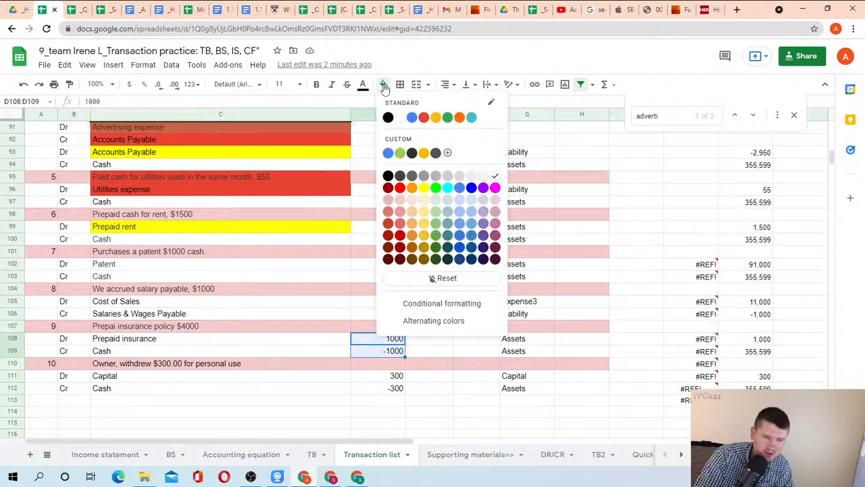
{"action": "left_click", "coordinate": [423, 117]}
Step: Review transaction 10's owner withdrawal description with its Capital and Cash accounts and amounts in rows 110 to 112
{"action": "scroll", "coordinate": [165, 285], "scroll_direction": "down", "scroll_amount": 2}
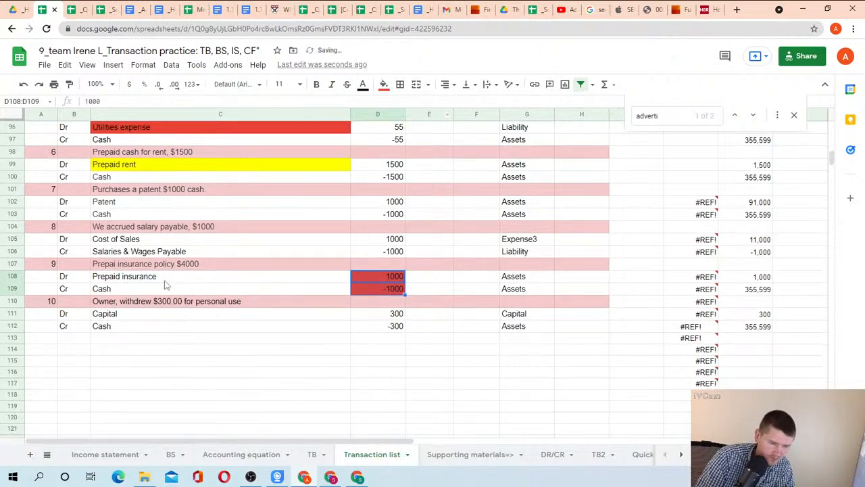
{"action": "left_click", "coordinate": [188, 306]}
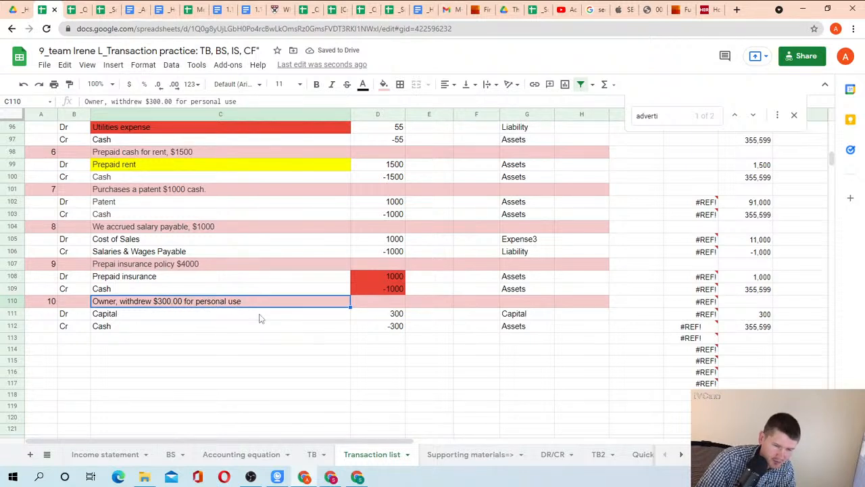
{"action": "left_click", "coordinate": [161, 316]}
{"action": "left_click", "coordinate": [152, 328]}
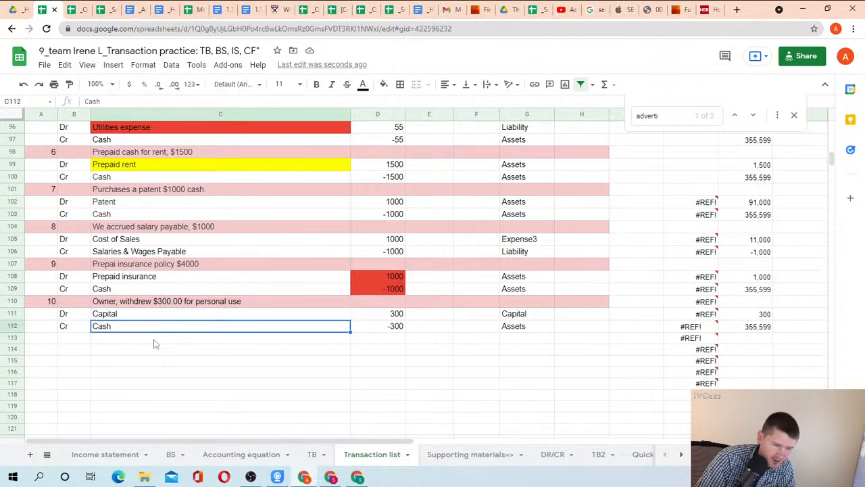
{"action": "left_click", "coordinate": [129, 318]}
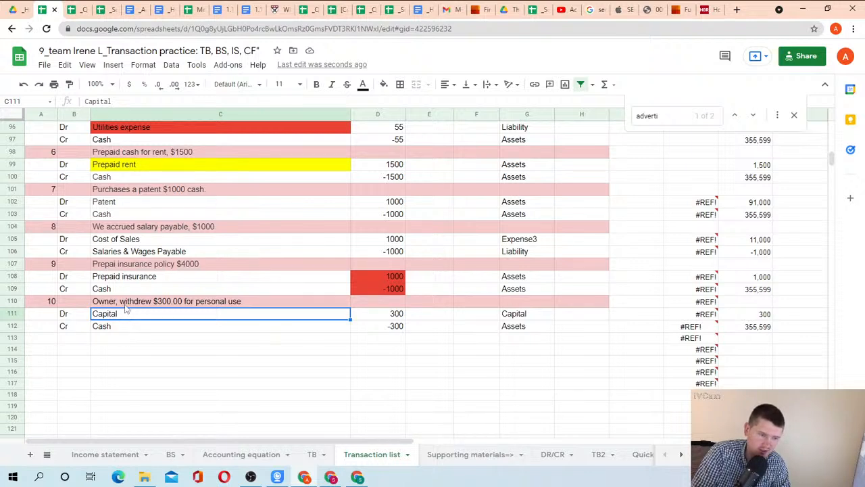
{"action": "scroll", "coordinate": [126, 309], "scroll_direction": "up", "scroll_amount": 1}
{"action": "scroll", "coordinate": [126, 309], "scroll_direction": "down", "scroll_amount": 1}
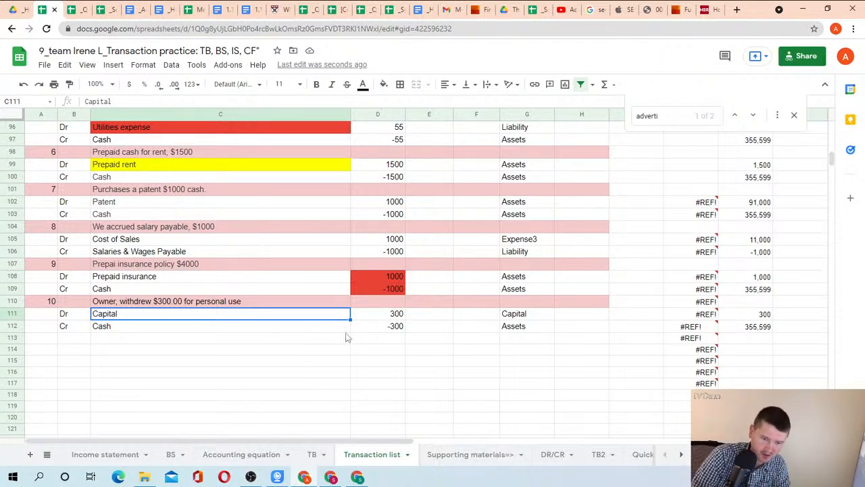
{"action": "left_click", "coordinate": [379, 329]}
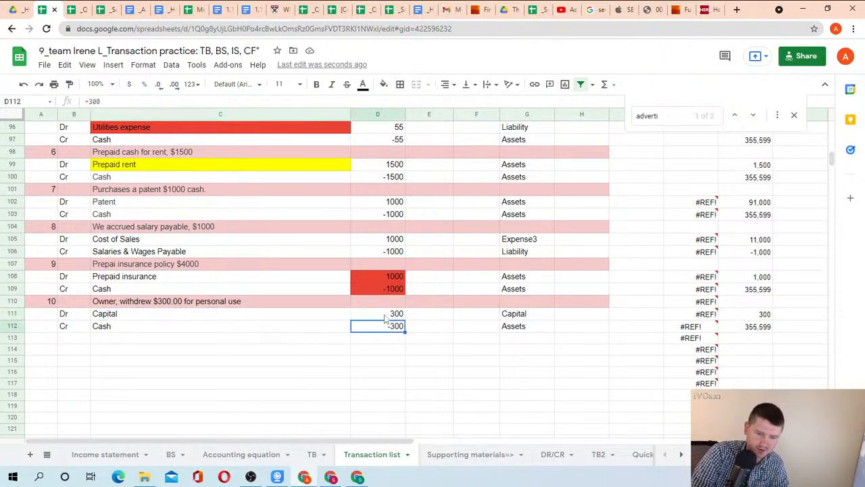
{"action": "left_click", "coordinate": [386, 317]}
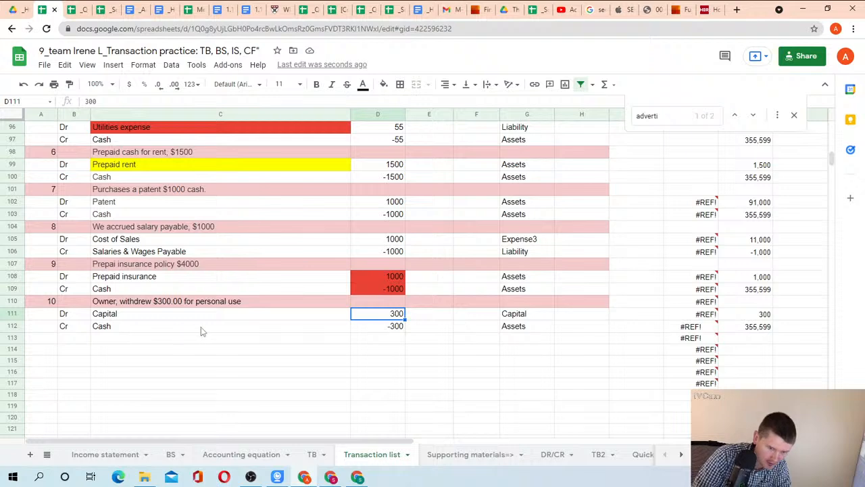
Step: Examine the equity and expense rows on the TB sheet and the check total in D1
{"action": "left_click", "coordinate": [312, 459]}
{"action": "scroll", "coordinate": [338, 307], "scroll_direction": "down", "scroll_amount": 3}
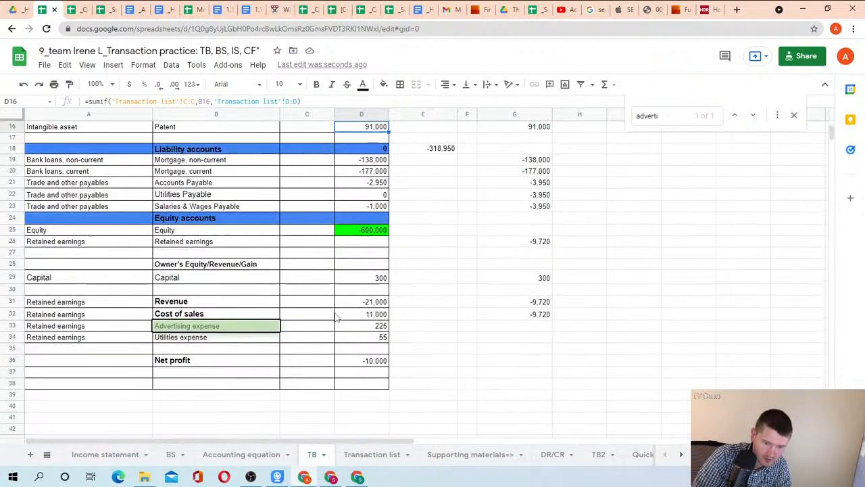
{"action": "scroll", "coordinate": [336, 318], "scroll_direction": "up", "scroll_amount": 3}
{"action": "scroll", "coordinate": [335, 317], "scroll_direction": "up", "scroll_amount": 1}
{"action": "left_click", "coordinate": [370, 129]}
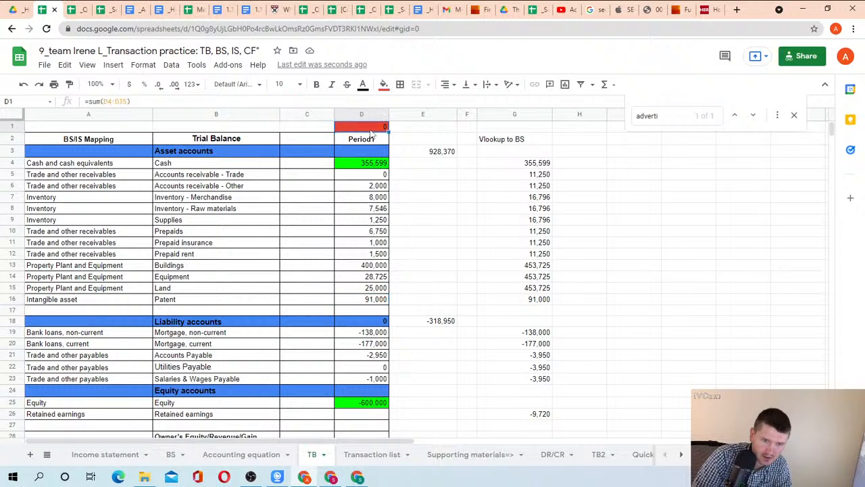
Step: Highlight the Check cell C27 on the BS sheet with a red fill
{"action": "left_click", "coordinate": [233, 455]}
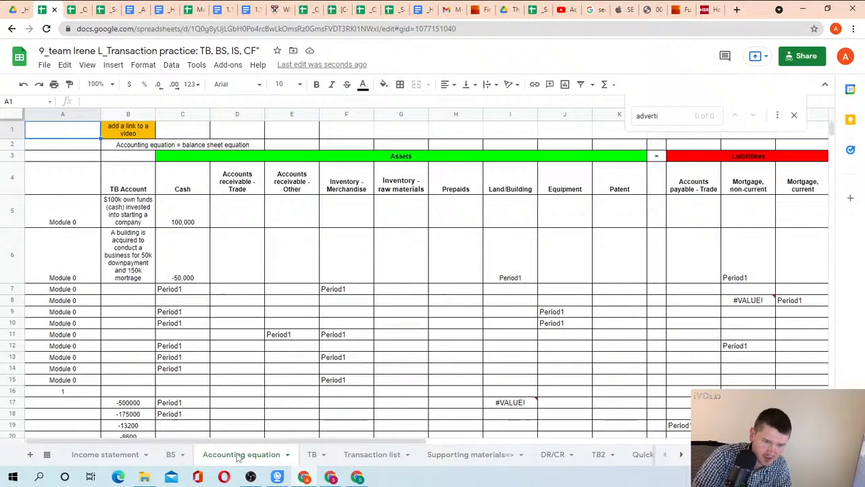
{"action": "left_click", "coordinate": [177, 459]}
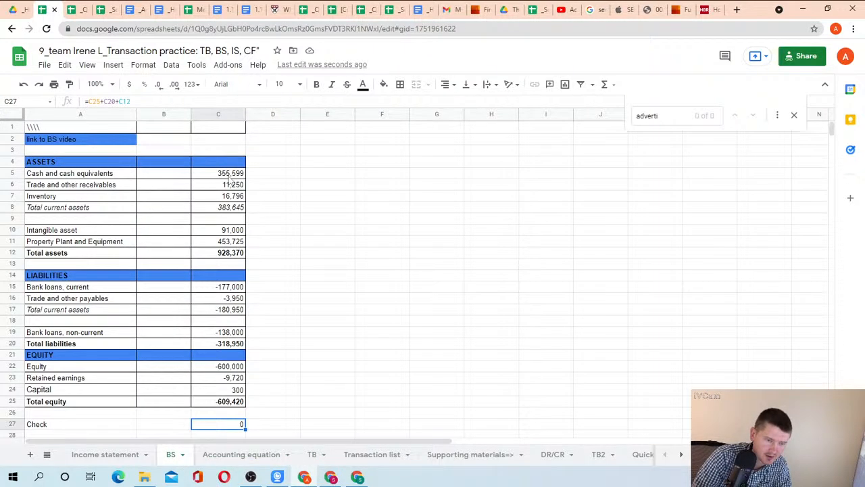
{"action": "scroll", "coordinate": [224, 332], "scroll_direction": "down", "scroll_amount": 2}
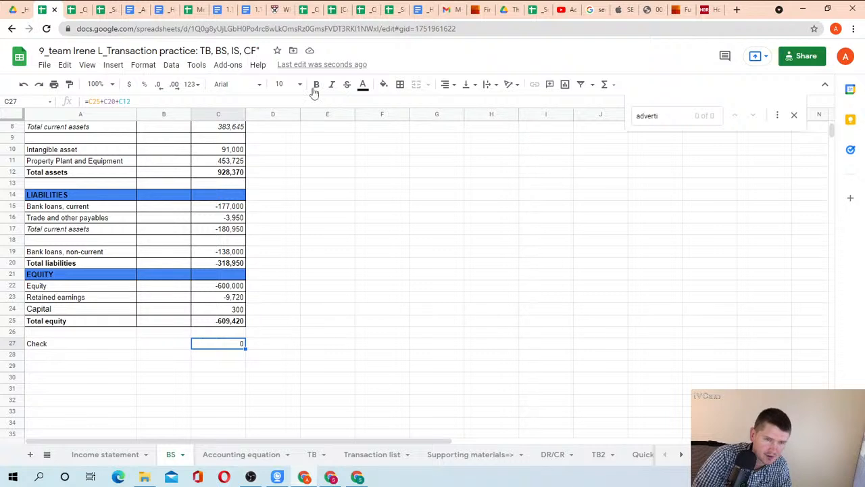
{"action": "left_click", "coordinate": [384, 84]}
{"action": "left_click", "coordinate": [427, 116]}
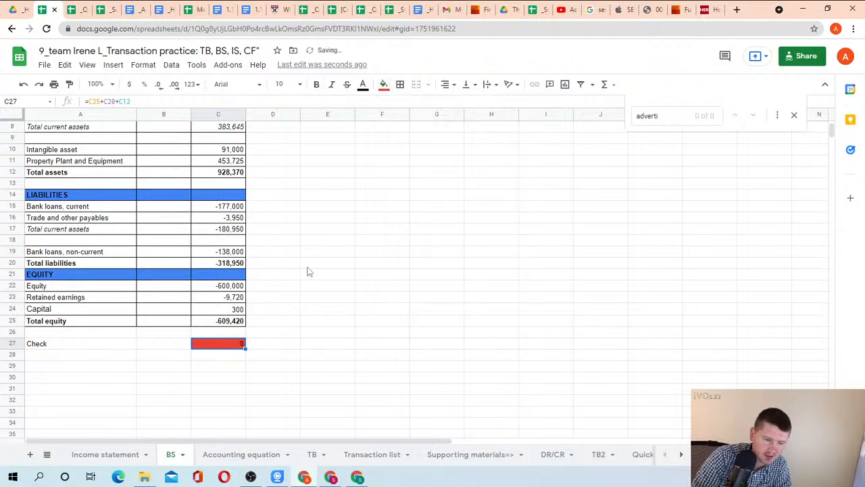
{"action": "left_click", "coordinate": [307, 284]}
{"action": "left_click", "coordinate": [129, 343]}
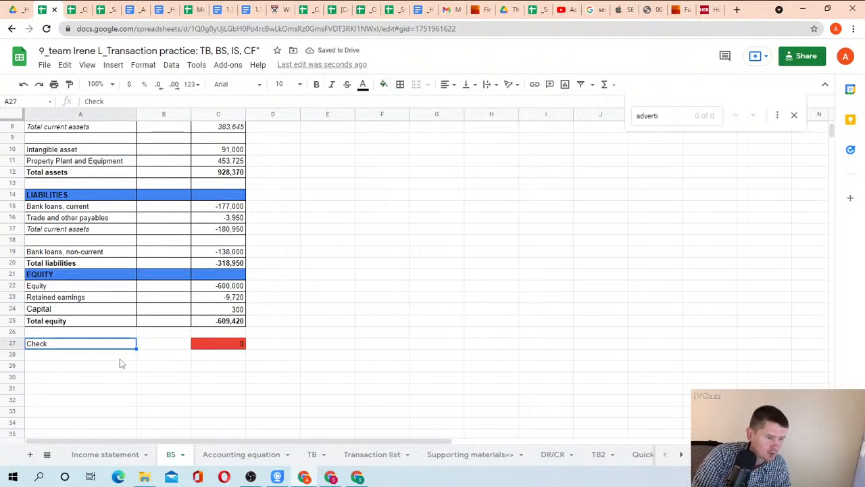
{"action": "left_click", "coordinate": [119, 360]}
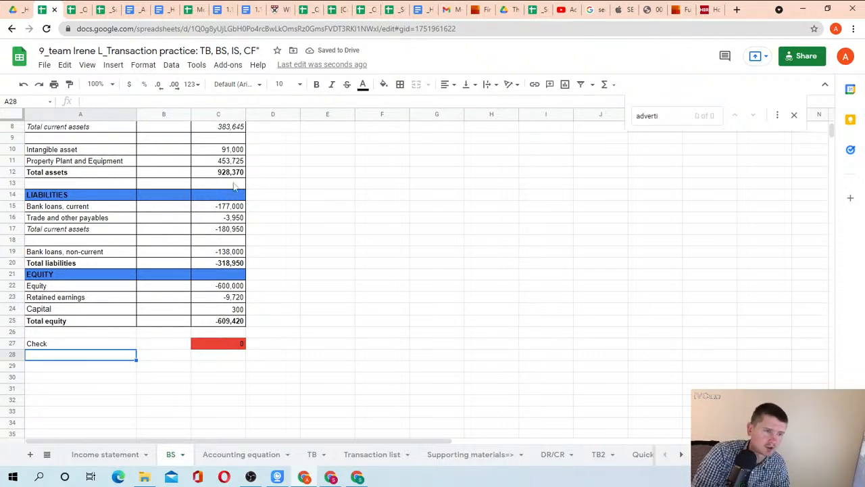
Step: Switch to Google Drive and look through the team homework files in the _Homework_public folder
{"action": "left_click", "coordinate": [16, 9]}
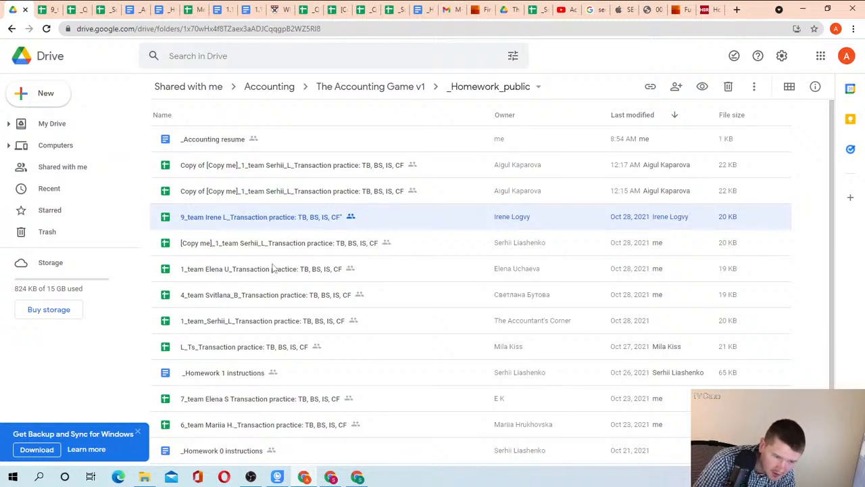
{"action": "scroll", "coordinate": [264, 357], "scroll_direction": "down", "scroll_amount": 1}
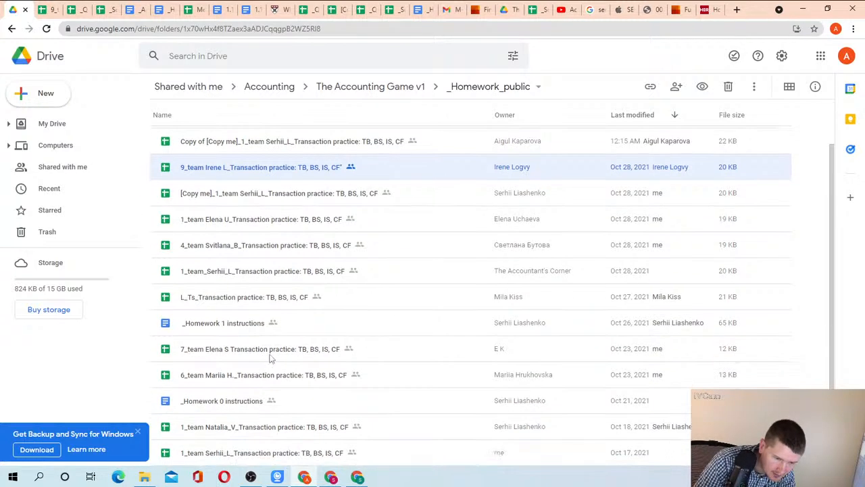
{"action": "scroll", "coordinate": [274, 298], "scroll_direction": "up", "scroll_amount": 1}
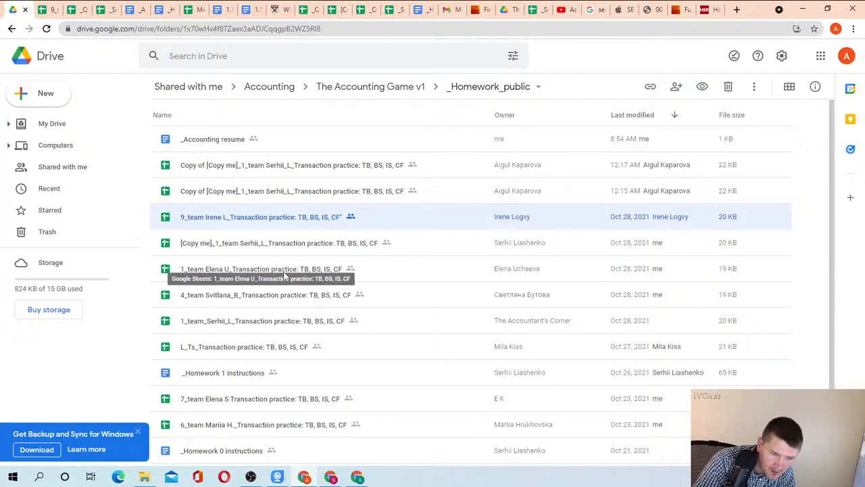
Step: Open the team 1 Transaction practice spreadsheet last modified on Oct 28 from the _Homework_public folder
{"action": "left_click", "coordinate": [287, 174]}
{"action": "left_click", "coordinate": [285, 203]}
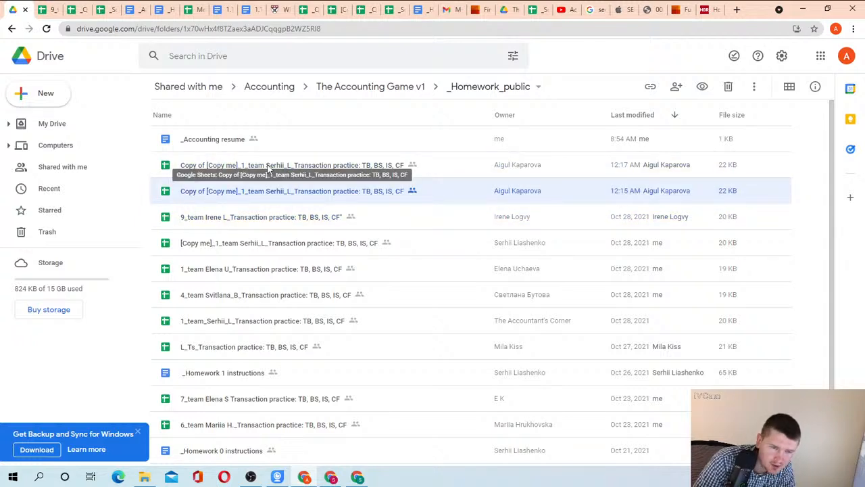
{"action": "double_click", "coordinate": [254, 271]}
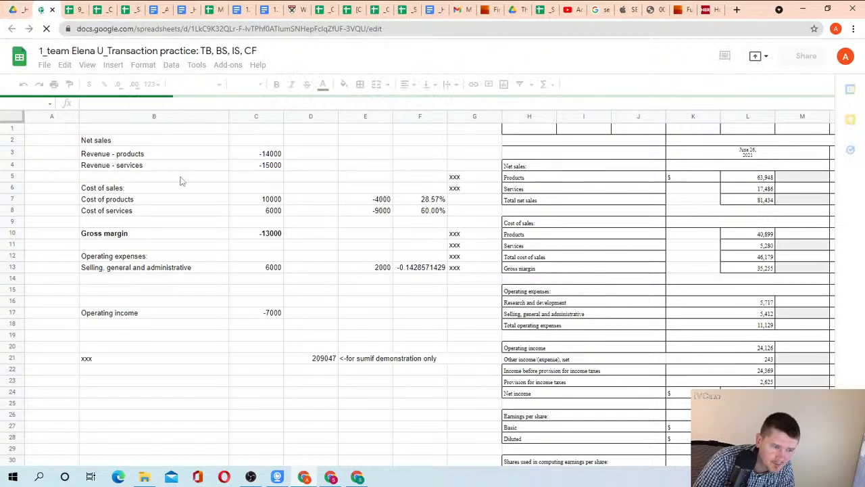
Step: Look through the Income Statement, BS, TB and Accounting equation sheets, including the balance sheet check and trial balance accounts
{"action": "scroll", "coordinate": [181, 183], "scroll_direction": "down", "scroll_amount": 3}
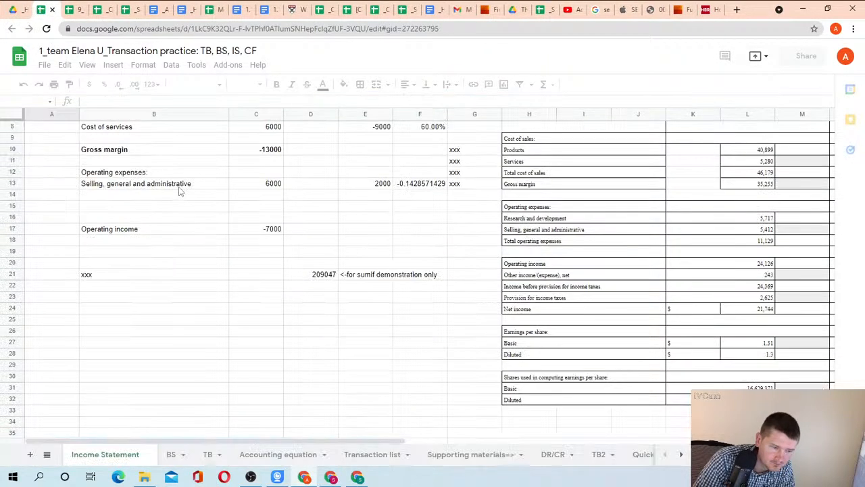
{"action": "scroll", "coordinate": [179, 190], "scroll_direction": "down", "scroll_amount": 2}
{"action": "left_click", "coordinate": [171, 454]}
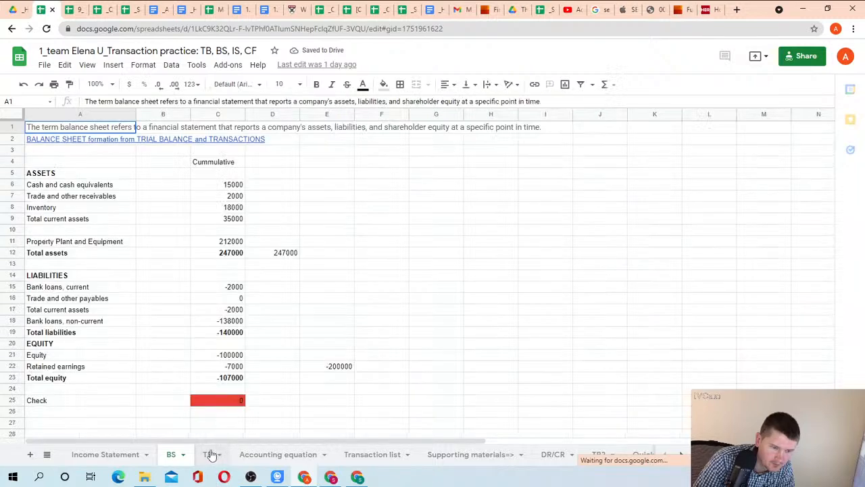
{"action": "left_click", "coordinate": [207, 454]}
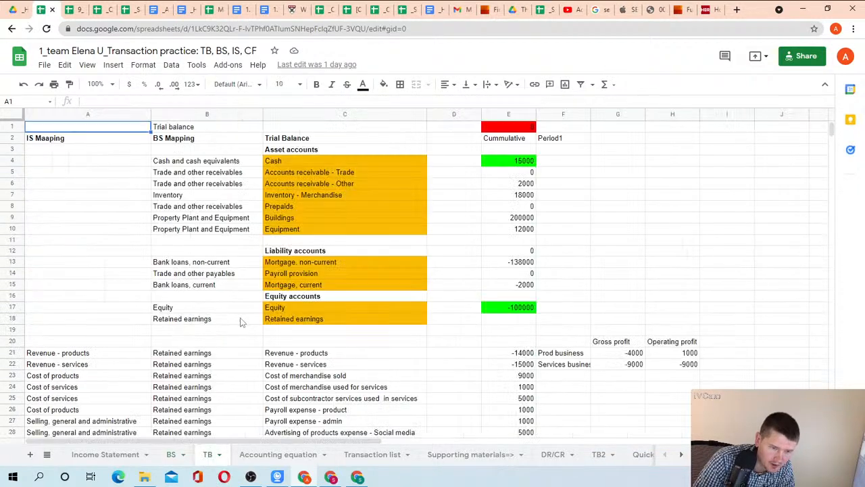
{"action": "scroll", "coordinate": [242, 323], "scroll_direction": "down", "scroll_amount": 4}
{"action": "scroll", "coordinate": [243, 324], "scroll_direction": "up", "scroll_amount": 3}
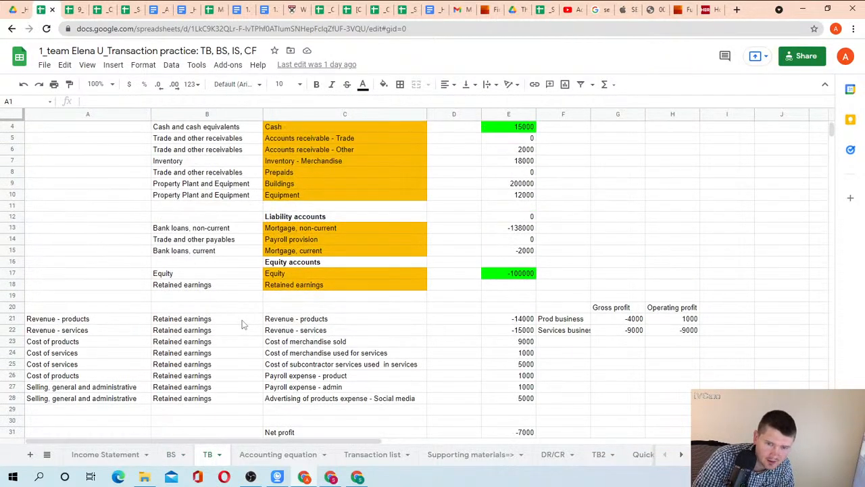
{"action": "scroll", "coordinate": [244, 325], "scroll_direction": "up", "scroll_amount": 1}
{"action": "left_click", "coordinate": [256, 454]}
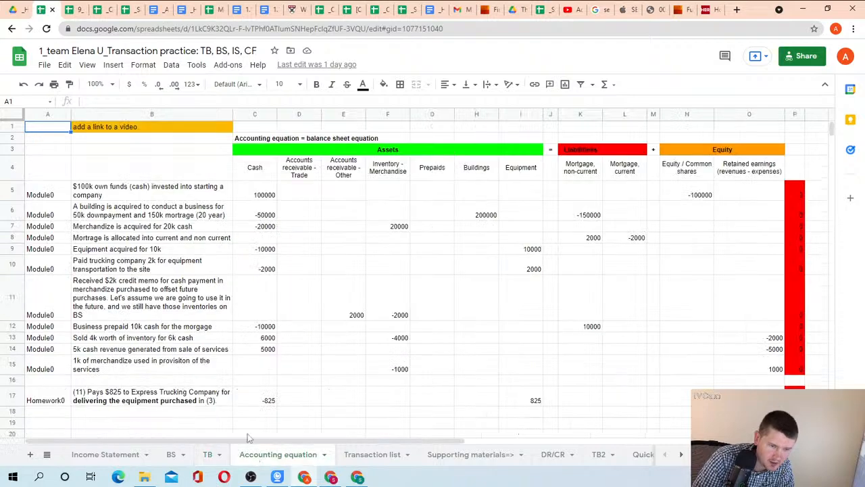
Step: Review the Transaction list entries down to the payroll day rows 106 to 108, and the social media advertising expense in row 82
{"action": "left_click", "coordinate": [372, 455]}
{"action": "scroll", "coordinate": [226, 284], "scroll_direction": "down", "scroll_amount": 6}
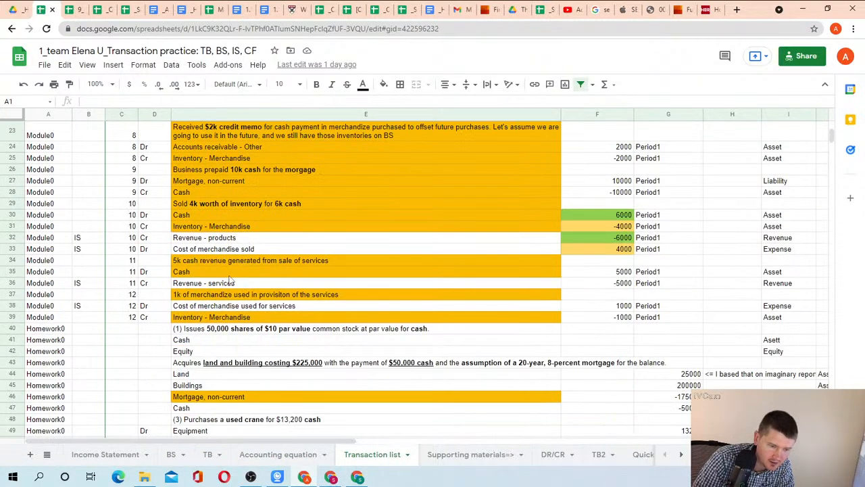
{"action": "scroll", "coordinate": [230, 279], "scroll_direction": "down", "scroll_amount": 15}
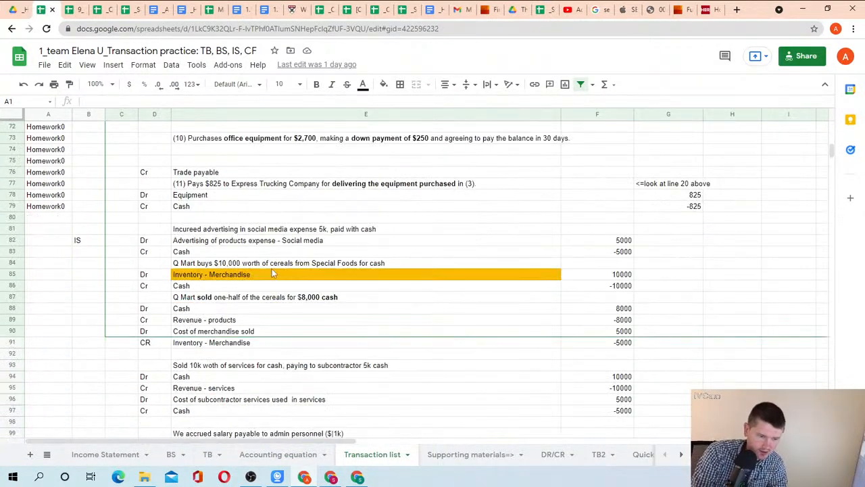
{"action": "scroll", "coordinate": [272, 270], "scroll_direction": "down", "scroll_amount": 6}
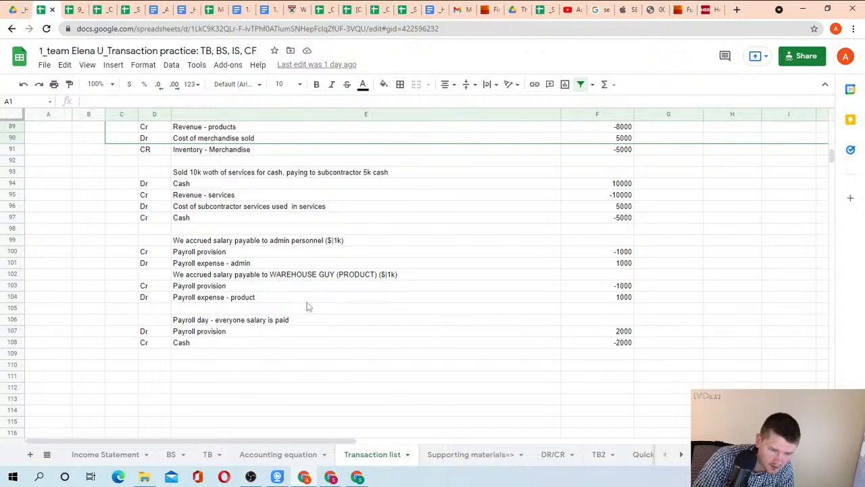
{"action": "left_click", "coordinate": [307, 318]}
{"action": "left_click", "coordinate": [261, 333]}
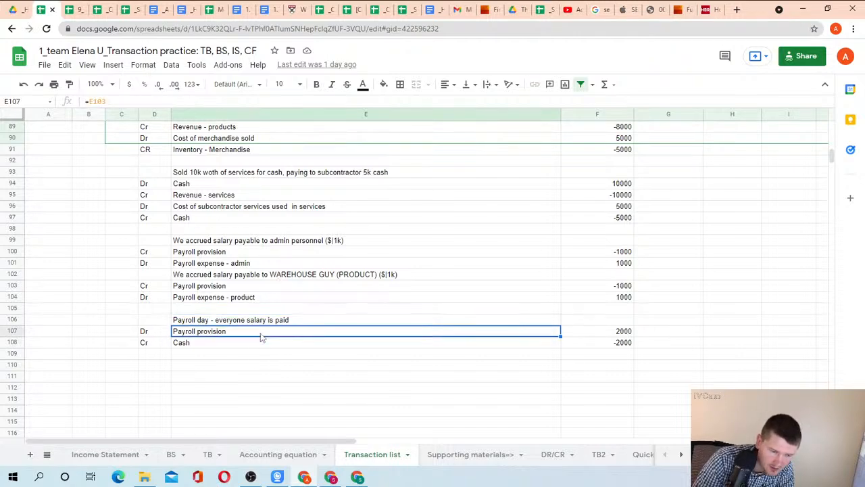
{"action": "scroll", "coordinate": [247, 291], "scroll_direction": "up", "scroll_amount": 6}
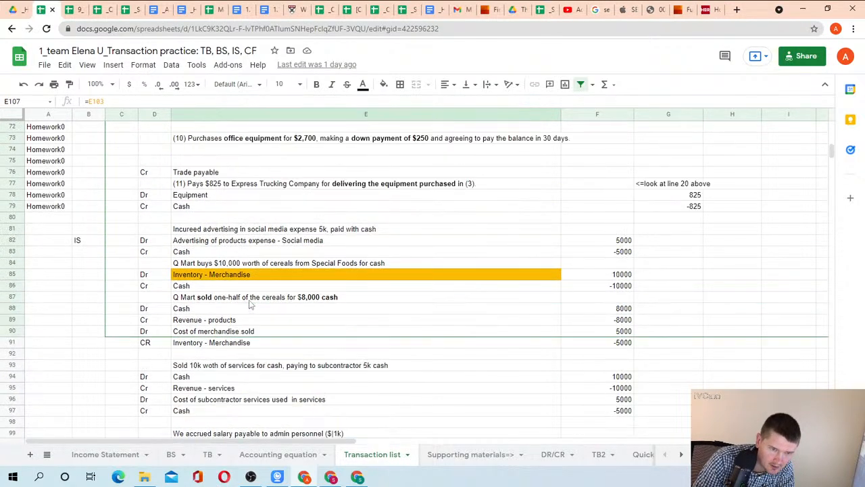
{"action": "left_click", "coordinate": [320, 242]}
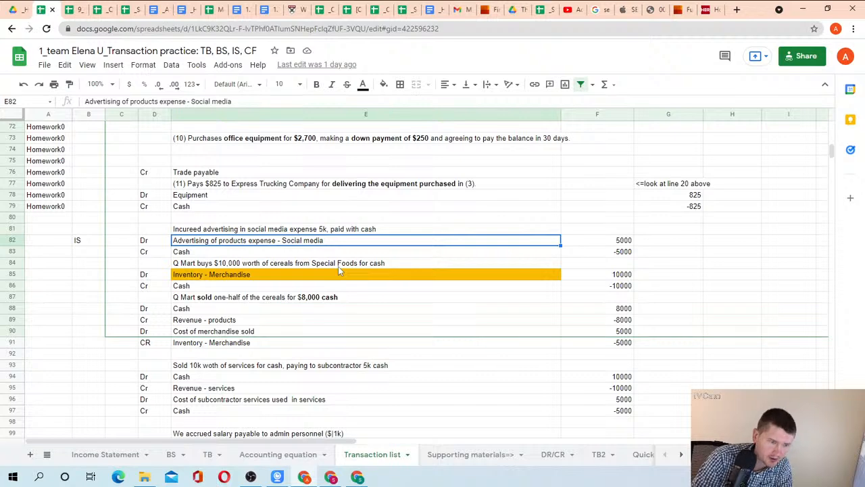
Step: Examine the Transaction list columns beyond the amounts, along row 82 and past the Points column near the header
{"action": "key", "text": "Right"}
{"action": "key", "text": "Right"}
{"action": "key", "text": "Right"}
{"action": "key", "text": "Right"}
{"action": "key", "text": "Right"}
{"action": "key", "text": "Right"}
{"action": "key", "text": "Right"}
{"action": "key", "text": "Right"}
{"action": "key", "text": "Right"}
{"action": "key", "text": "Right"}
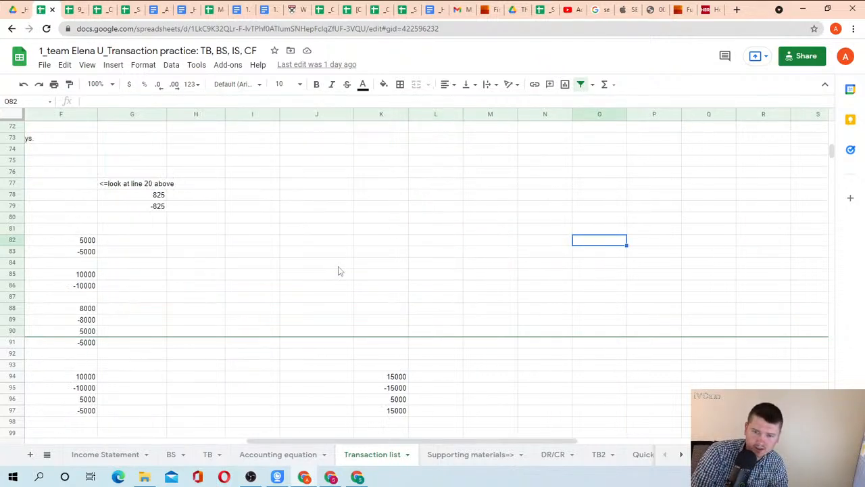
{"action": "key", "text": "Left"}
{"action": "key", "text": "Left"}
{"action": "key", "text": "Left"}
{"action": "scroll", "coordinate": [339, 271], "scroll_direction": "up", "scroll_amount": 20}
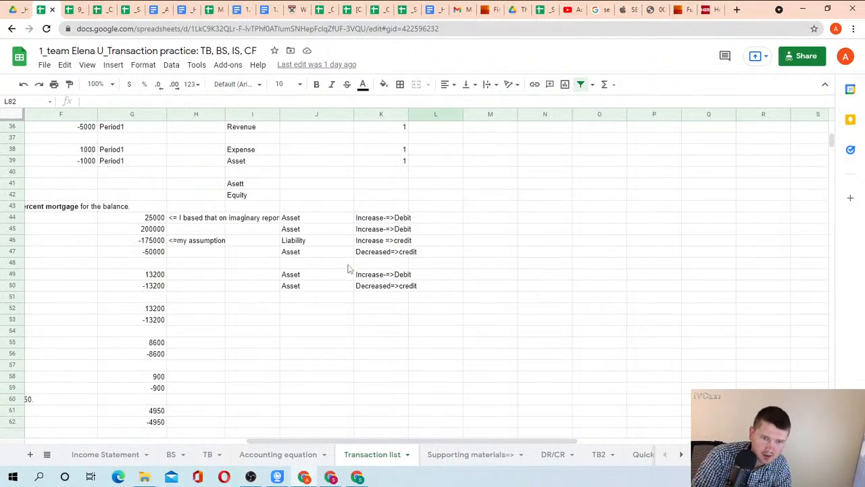
{"action": "left_click", "coordinate": [497, 227]}
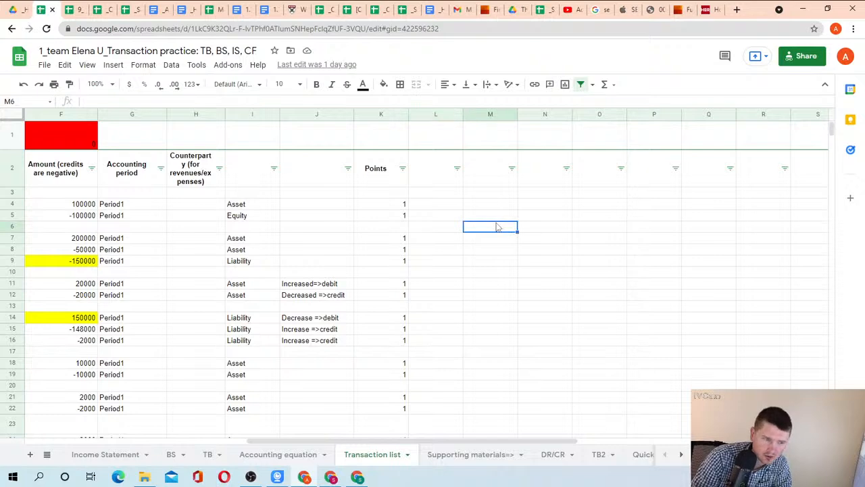
{"action": "key", "text": "Right"}
{"action": "key", "text": "Right"}
{"action": "key", "text": "Right"}
{"action": "key", "text": "Right"}
{"action": "key", "text": "Right"}
{"action": "key", "text": "Right"}
{"action": "key", "text": "Right"}
{"action": "key", "text": "Right"}
{"action": "key", "text": "Right"}
{"action": "key", "text": "Left"}
{"action": "key", "text": "Left"}
{"action": "key", "text": "Left"}
{"action": "key", "text": "Left"}
{"action": "key", "text": "Left"}
{"action": "key", "text": "Left"}
{"action": "key", "text": "Left"}
{"action": "key", "text": "Left"}
{"action": "key", "text": "Left"}
{"action": "key", "text": "Left"}
{"action": "key", "text": "Left"}
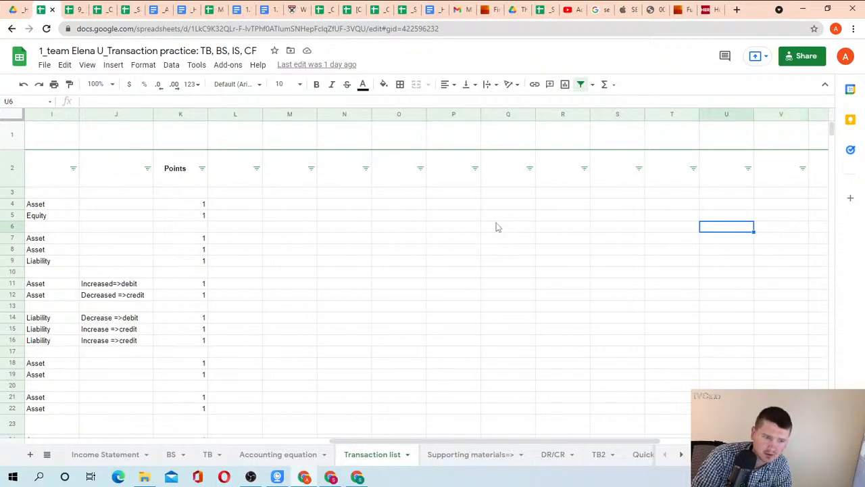
{"action": "key", "text": "Left"}
{"action": "key", "text": "Left"}
{"action": "key", "text": "Left"}
{"action": "key", "text": "Left"}
{"action": "key", "text": "Left"}
{"action": "key", "text": "Left"}
{"action": "key", "text": "Right"}
{"action": "key", "text": "Right"}
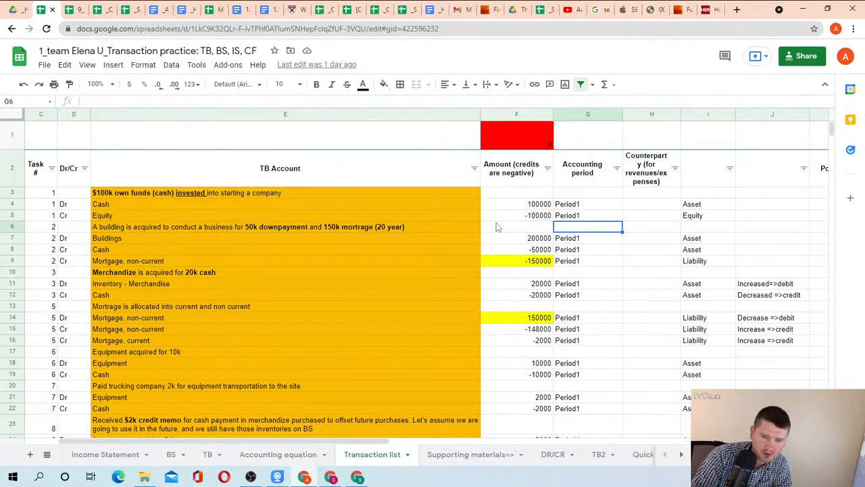
Step: Filter the Amount column of the Transaction list to exclude blank values
{"action": "left_click", "coordinate": [548, 168]}
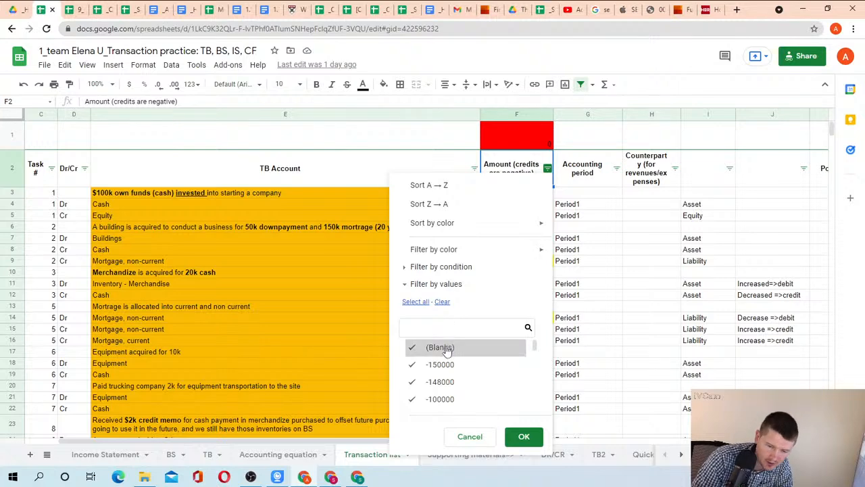
{"action": "left_click", "coordinate": [524, 436]}
{"action": "left_click", "coordinate": [533, 194]}
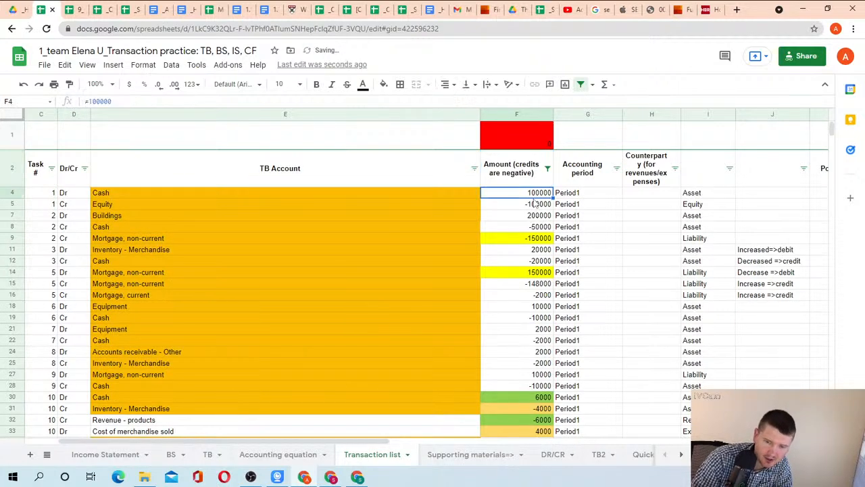
Step: Add the column heading "Vlookup check" in cell M2 of the Transaction list
{"action": "key", "text": "Right"}
{"action": "key", "text": "Right"}
{"action": "key", "text": "Right"}
{"action": "key", "text": "Right"}
{"action": "key", "text": "Right"}
{"action": "key", "text": "Right"}
{"action": "key", "text": "Right"}
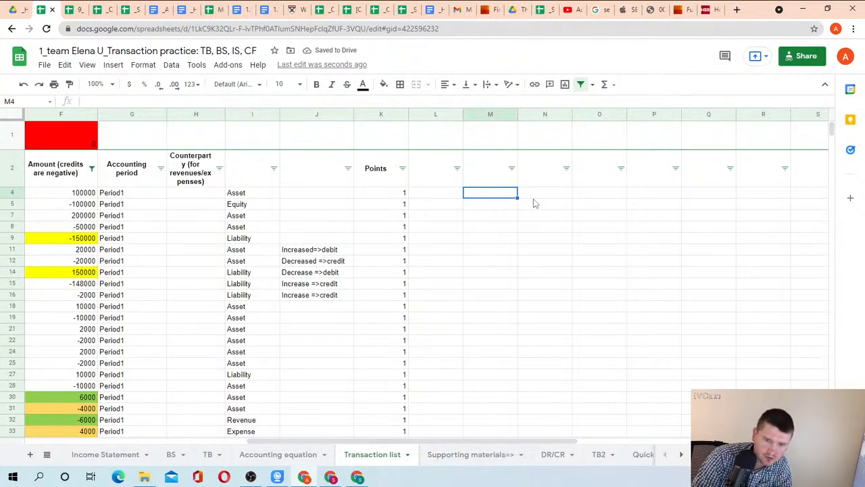
{"action": "key", "text": "Up"}
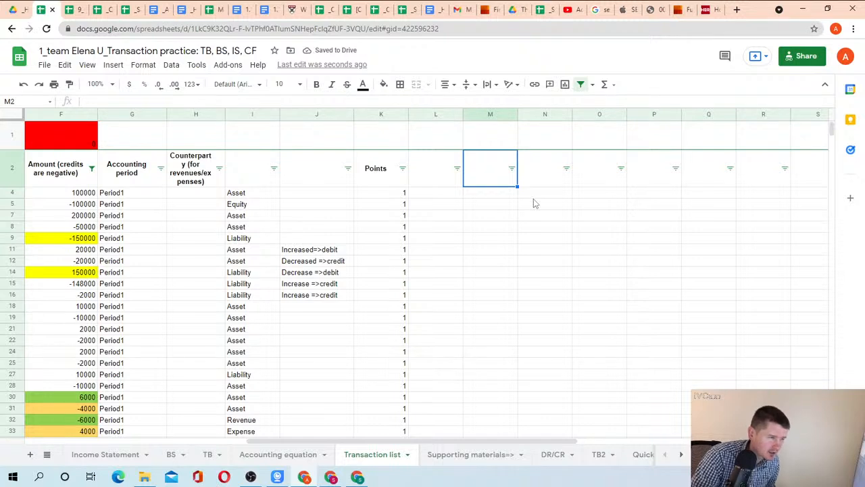
{"action": "type", "text": "Vlookpu"}
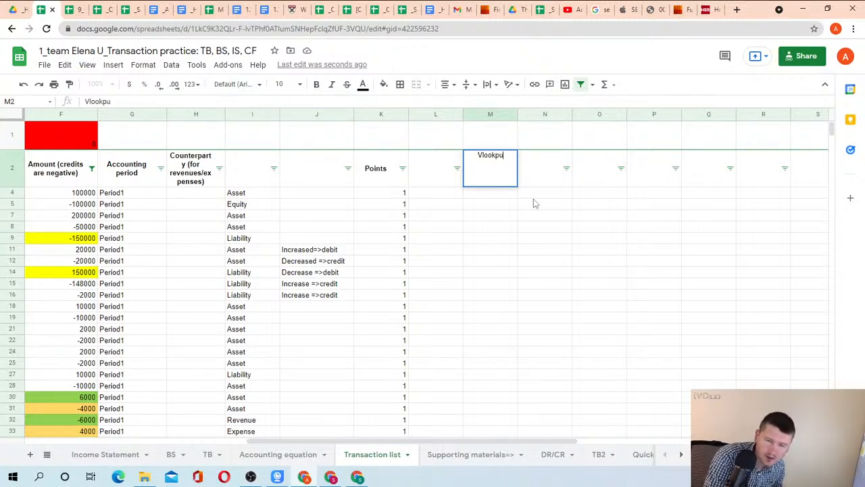
{"action": "key", "text": "BackSpace"}
{"action": "key", "text": "BackSpace"}
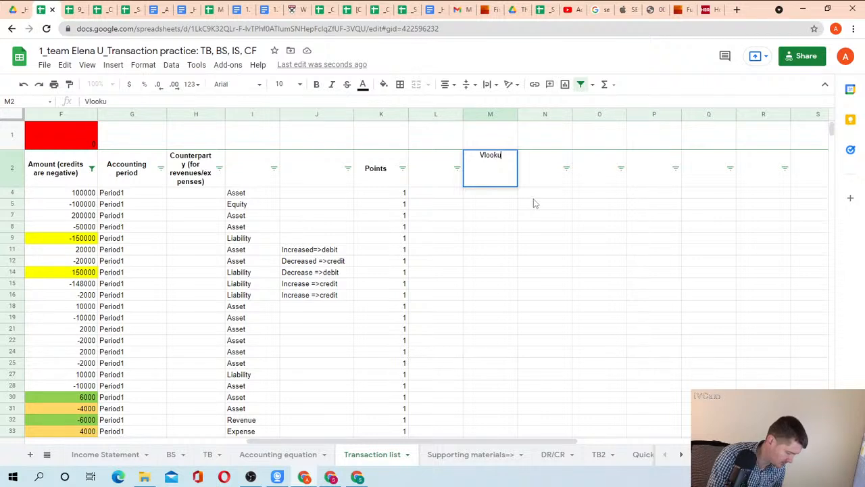
{"action": "type", "text": "up check"}
{"action": "key", "text": "Return"}
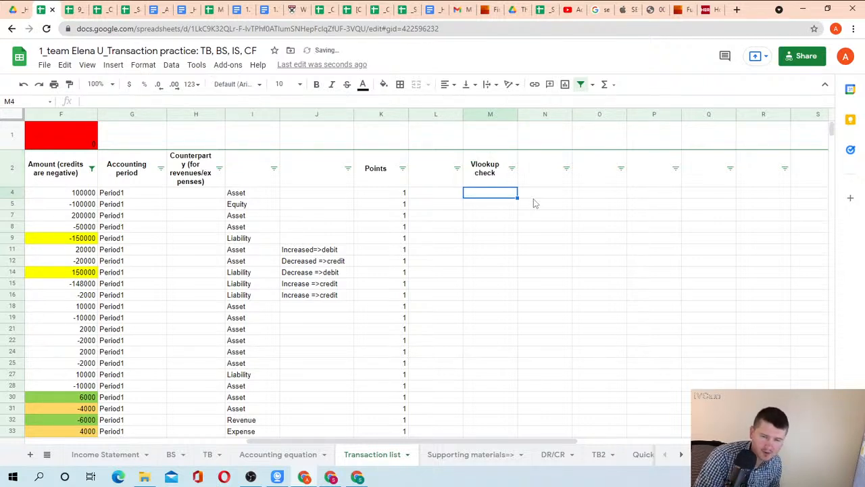
Step: Enter the formula =vlookup(TB!C:E,3,0) in cell M4, referencing columns C to E of the TB sheet
{"action": "type", "text": "vlookup"}
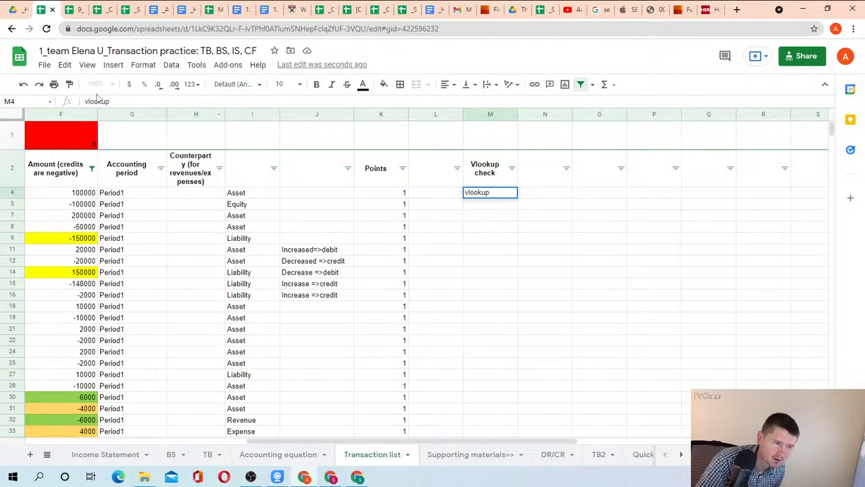
{"action": "type", "text": "="}
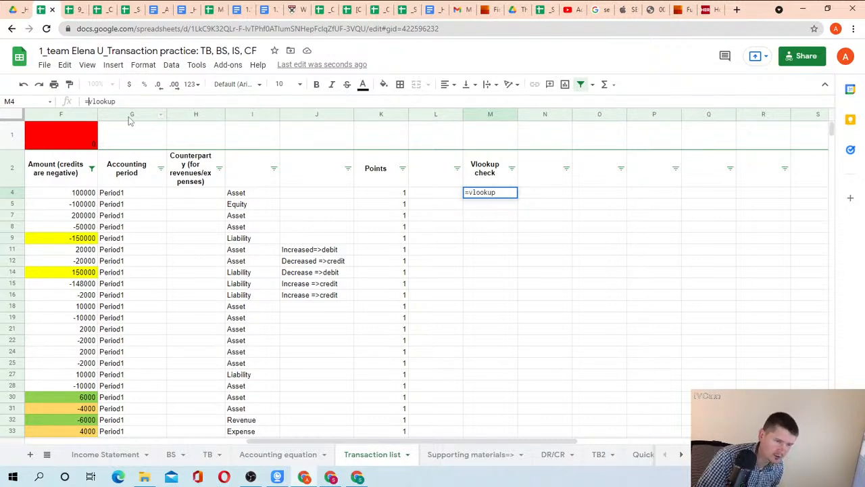
{"action": "key", "text": "End"}
{"action": "type", "text": "("}
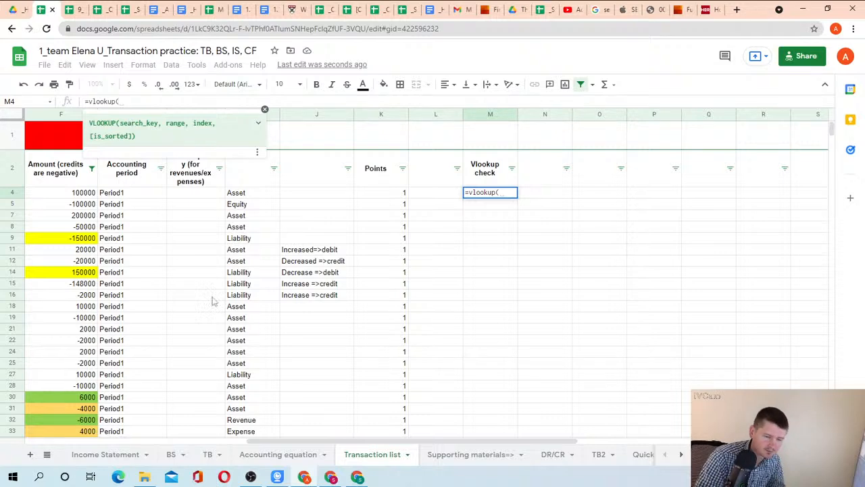
{"action": "left_click", "coordinate": [209, 455]}
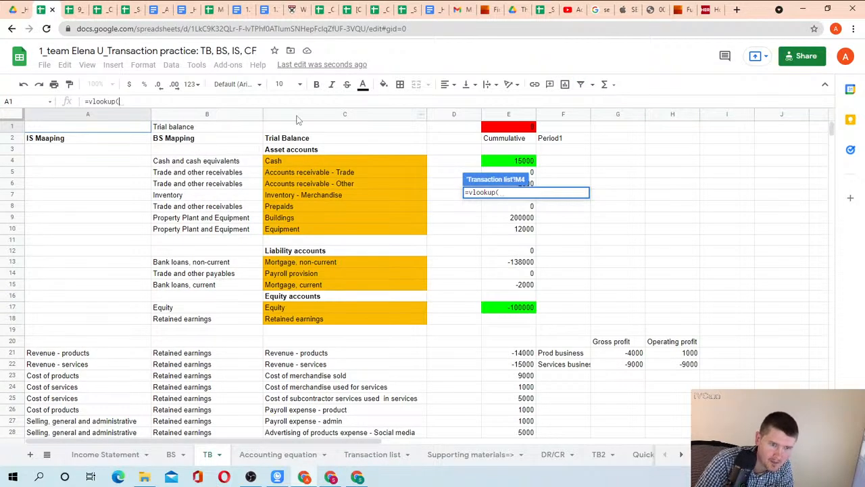
{"action": "left_click_drag", "start_coordinate": [329, 119], "coordinate": [509, 128]}
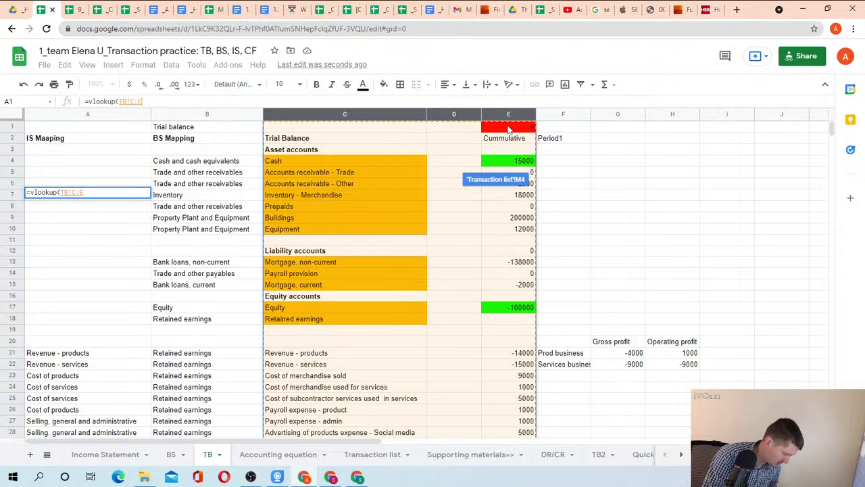
{"action": "type", "text": ",3,0"}
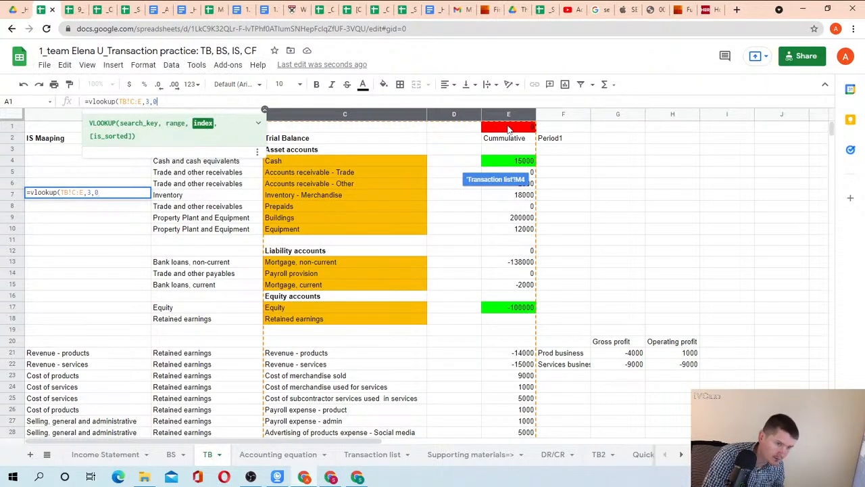
{"action": "type", "text": ")"}
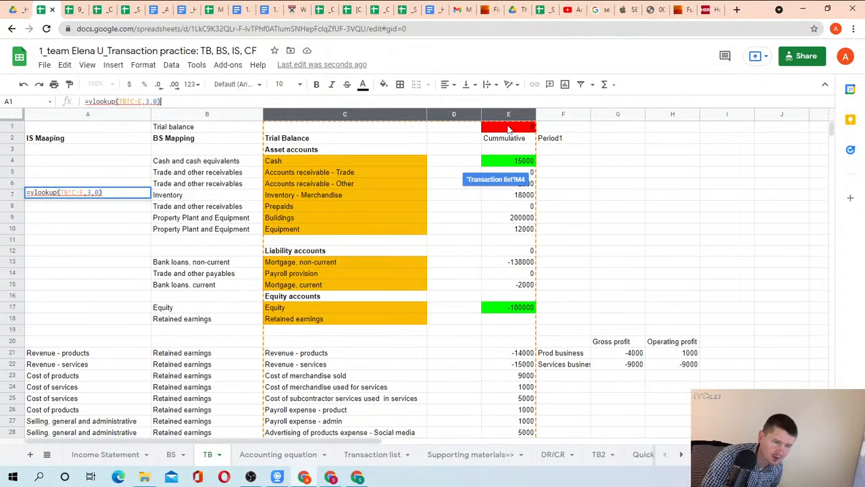
{"action": "key", "text": "Return"}
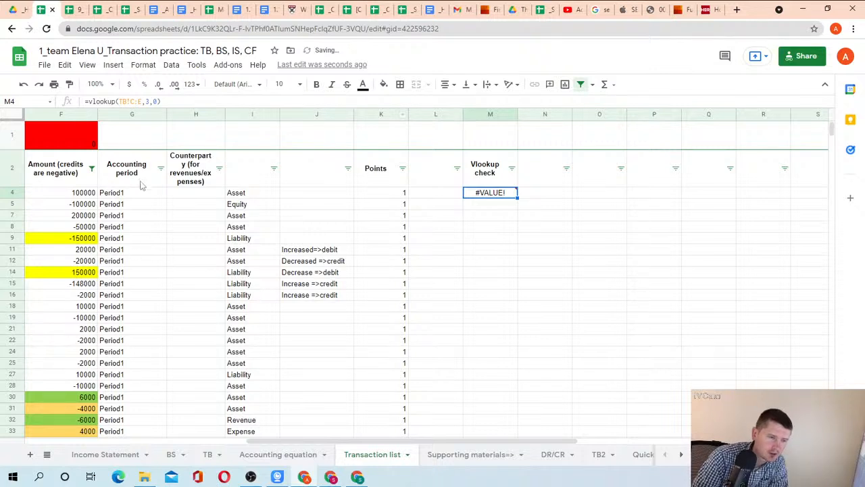
{"action": "left_click", "coordinate": [121, 102]}
{"action": "left_click", "coordinate": [152, 197]}
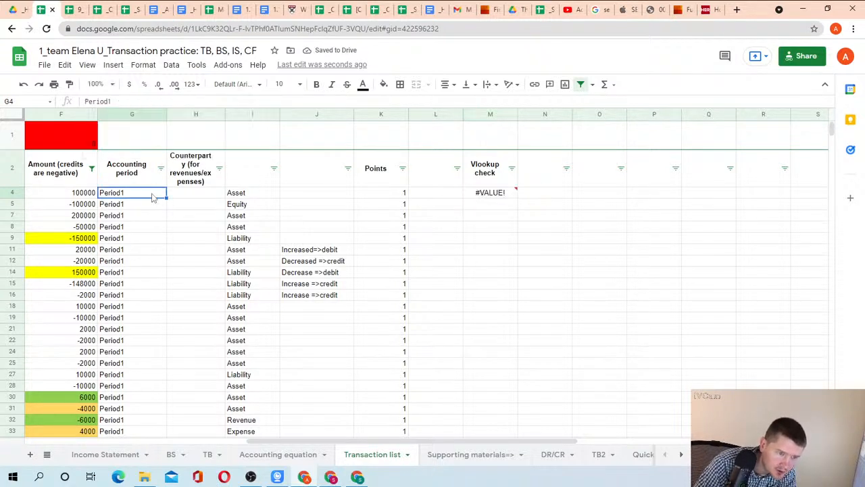
{"action": "left_click", "coordinate": [480, 198]}
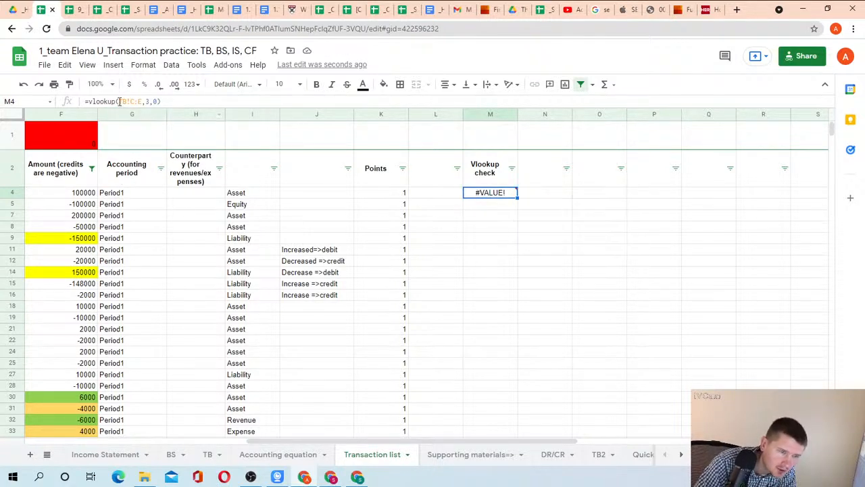
{"action": "left_click", "coordinate": [119, 102]}
{"action": "key", "text": "Escape"}
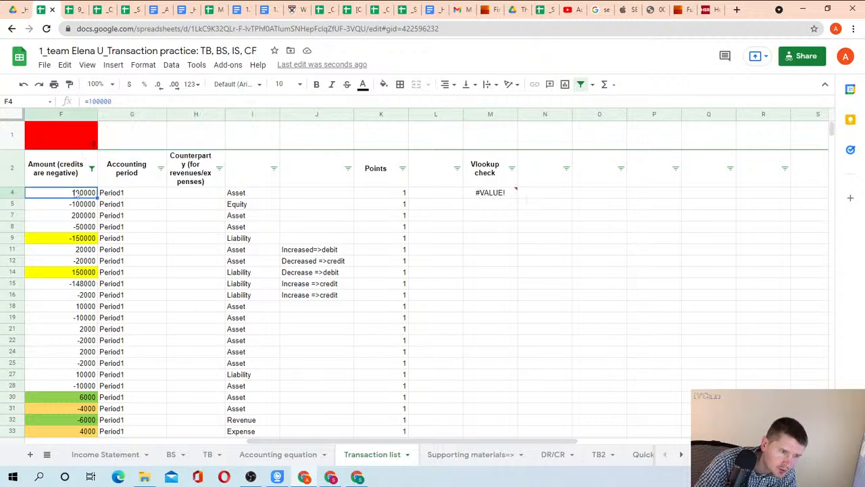
Step: Insert E4 as the missing search key in cell M4, making the formula =vlookup(E4,TB!C:E,3,0)
{"action": "left_click", "coordinate": [124, 100]}
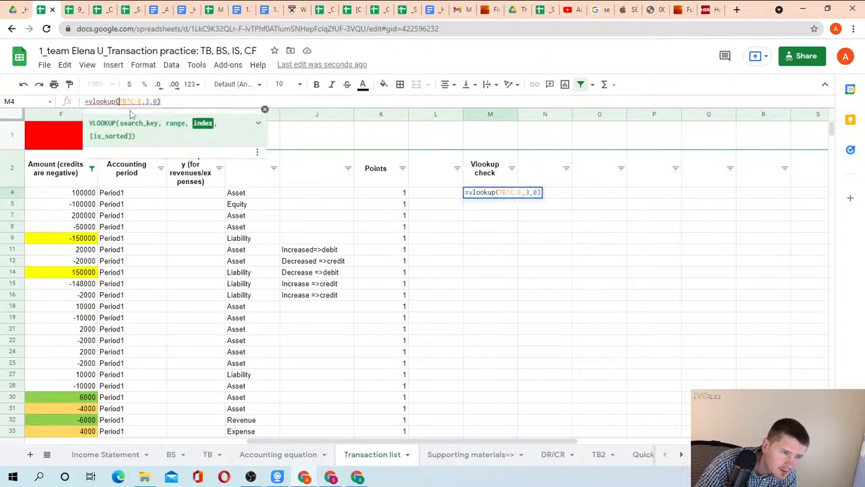
{"action": "type", "text": ","}
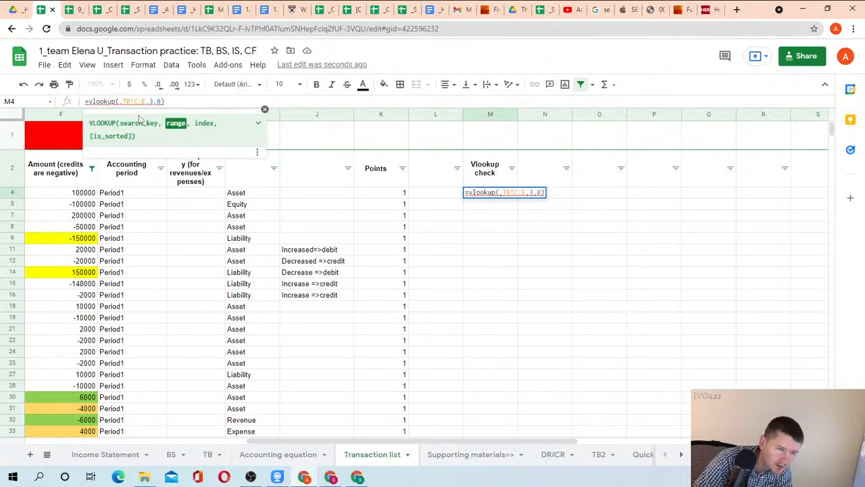
{"action": "left_click", "coordinate": [107, 197]}
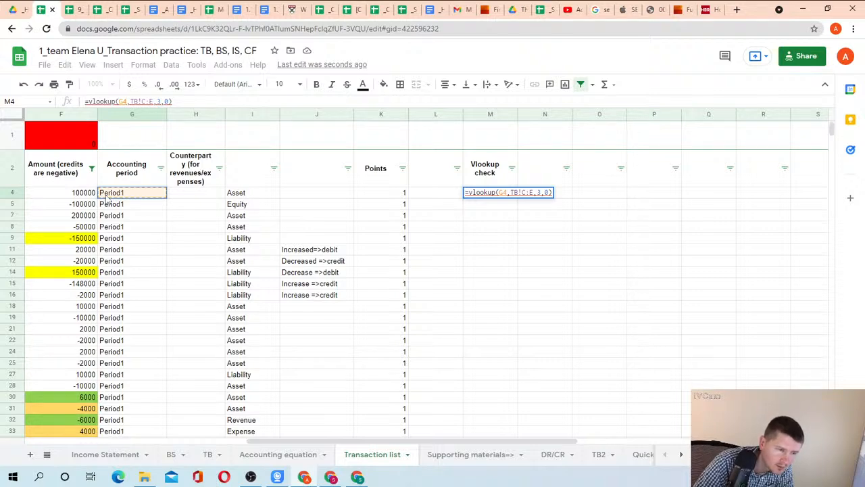
{"action": "left_click_drag", "start_coordinate": [565, 440], "coordinate": [483, 439]}
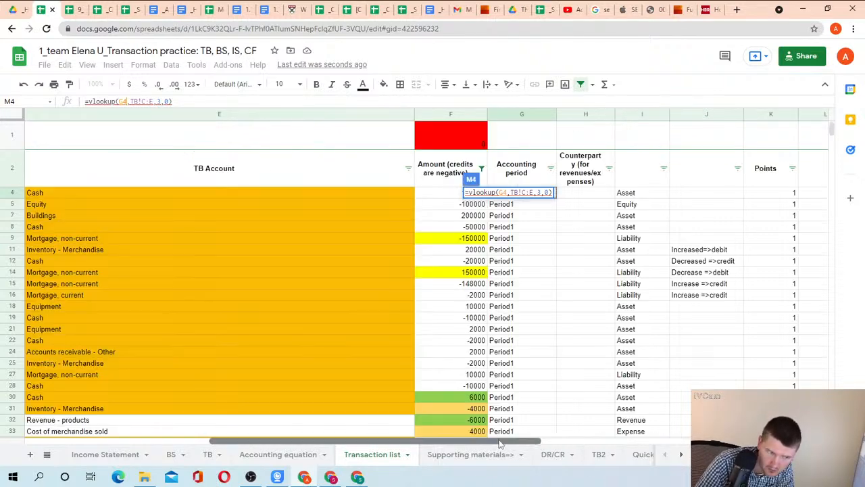
{"action": "left_click", "coordinate": [54, 194]}
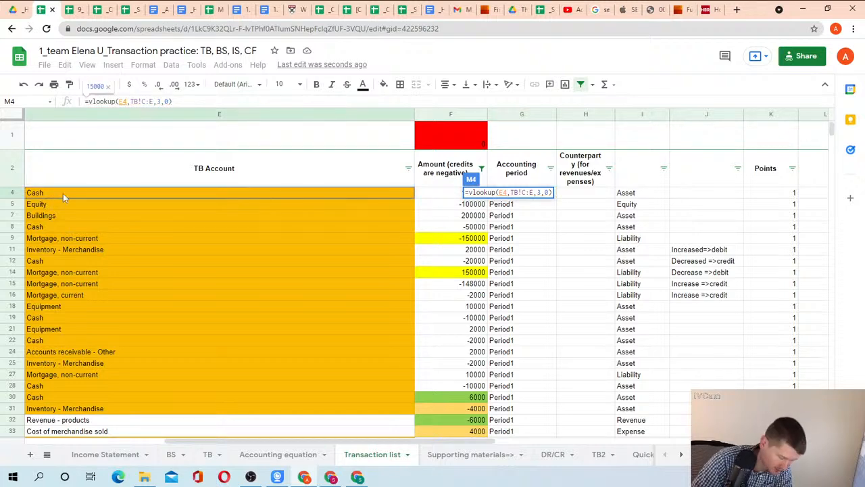
{"action": "key", "text": "Return"}
{"action": "key", "text": "Up"}
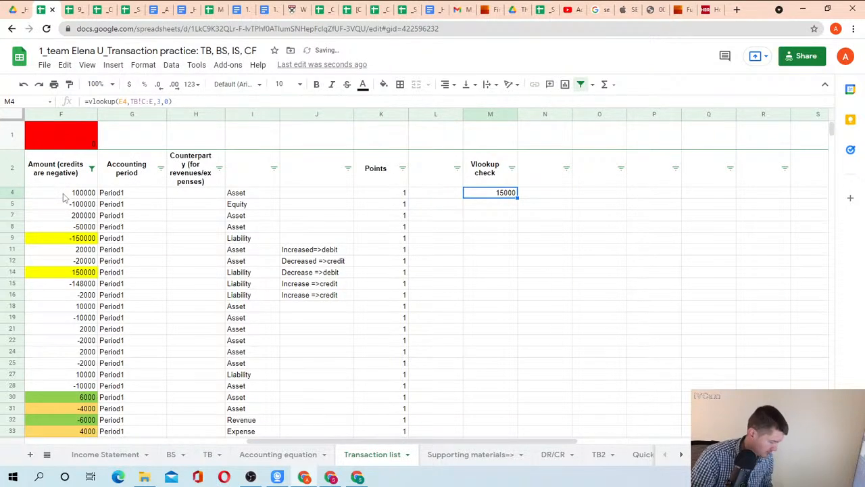
Step: Copy the VLOOKUP formula from M4 down the Vlookup check column to row 108
{"action": "key", "text": "ctrl+c"}
{"action": "key", "text": "shift+Down"}
{"action": "key", "text": "shift+Down"}
{"action": "key", "text": "shift+Down"}
{"action": "key", "text": "shift+Down"}
{"action": "key", "text": "shift+Down"}
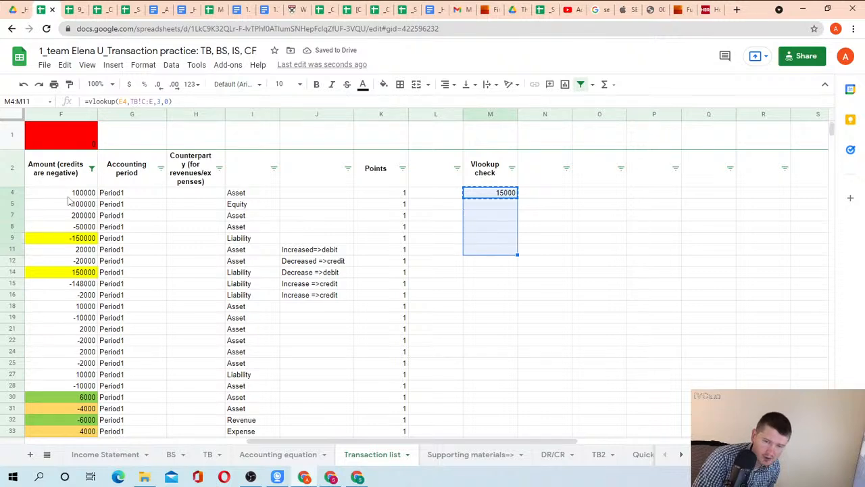
{"action": "key", "text": "shift+Down"}
{"action": "key", "text": "shift+Down"}
{"action": "key", "text": "shift+Down"}
{"action": "key", "text": "shift+Down"}
{"action": "key", "text": "shift+Down"}
{"action": "key", "text": "shift+Down"}
{"action": "key", "text": "shift+Down"}
{"action": "key", "text": "shift+Down"}
{"action": "key", "text": "shift+Down"}
{"action": "key", "text": "shift+Down"}
{"action": "key", "text": "shift+Down"}
{"action": "key", "text": "shift+Down"}
{"action": "key", "text": "shift+Down"}
{"action": "key", "text": "shift+Down"}
{"action": "key", "text": "shift+Down"}
{"action": "key", "text": "shift+Down"}
{"action": "key", "text": "shift+Down"}
{"action": "key", "text": "shift+Down"}
{"action": "key", "text": "shift+Down"}
{"action": "key", "text": "shift+Down"}
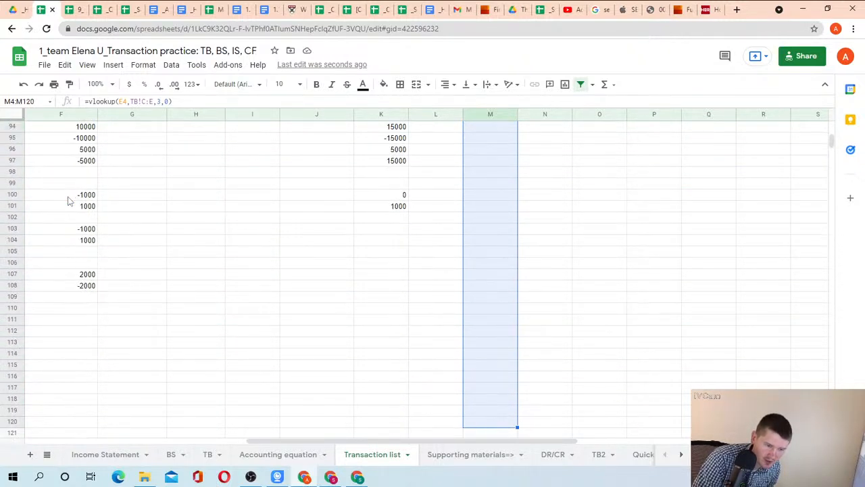
{"action": "key", "text": "shift+Up"}
{"action": "key", "text": "shift+Up"}
{"action": "key", "text": "shift+Up"}
{"action": "key", "text": "shift+Up"}
{"action": "key", "text": "shift+Up"}
{"action": "key", "text": "shift+Up"}
{"action": "key", "text": "shift+Up"}
{"action": "key", "text": "shift+Up"}
{"action": "key", "text": "shift+Up"}
{"action": "key", "text": "shift+Up"}
{"action": "key", "text": "shift+Up"}
{"action": "key", "text": "shift+Up"}
{"action": "key", "text": "shift+Up"}
{"action": "key", "text": "shift+Up"}
{"action": "key", "text": "shift+Down"}
{"action": "key", "text": "shift+Down"}
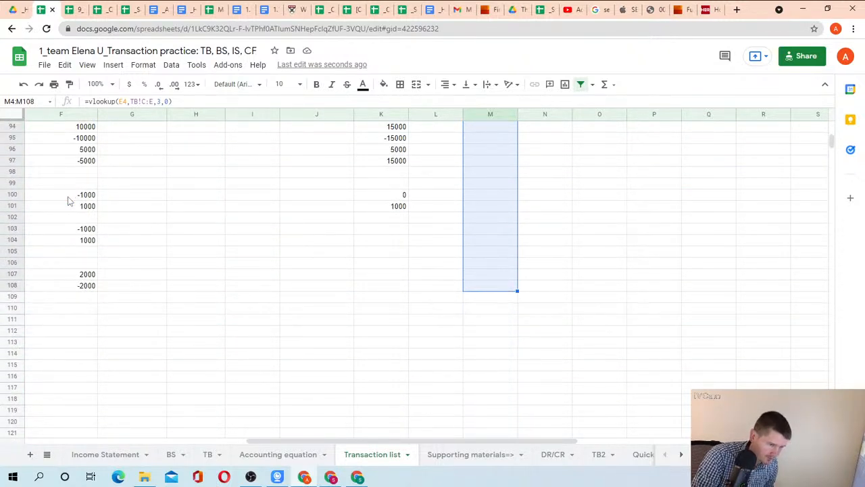
{"action": "key", "text": "ctrl+v"}
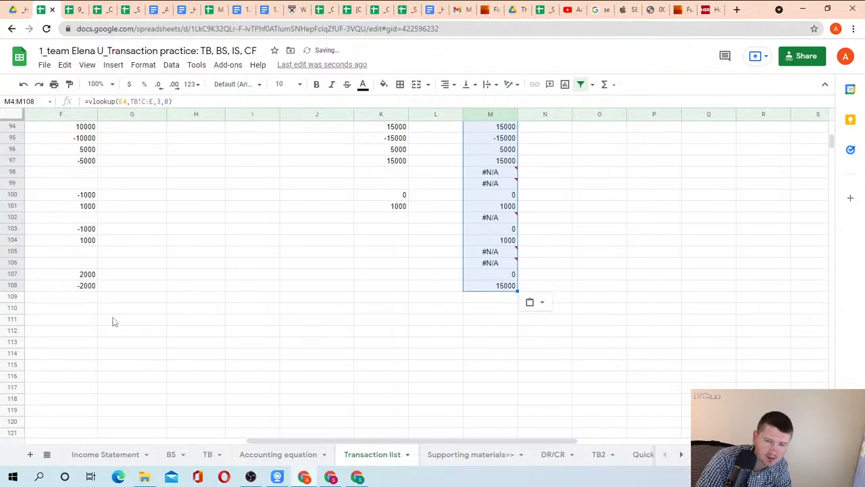
Step: Examine the TB accounts and blank amounts around rows 92 to 108 against the filtered rows near the header
{"action": "left_click", "coordinate": [232, 232]}
{"action": "key", "text": "Left"}
{"action": "key", "text": "Left"}
{"action": "key", "text": "Left"}
{"action": "key", "text": "Left"}
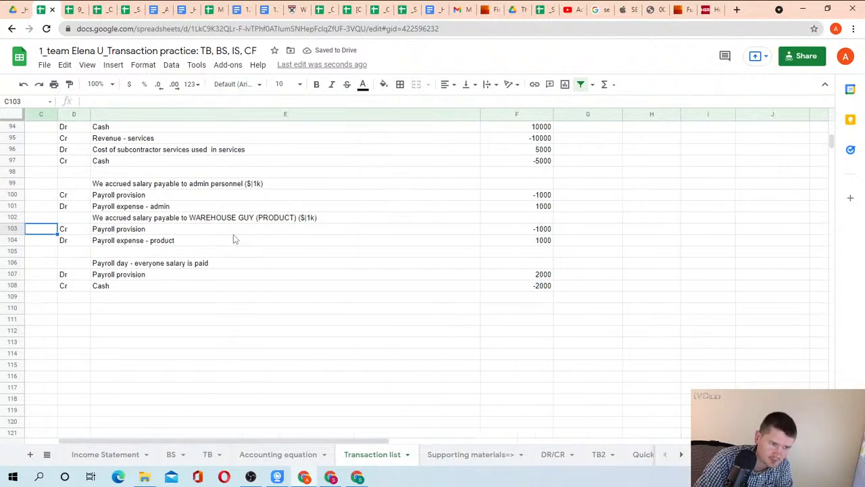
{"action": "left_click_drag", "start_coordinate": [171, 198], "coordinate": [202, 208]}
{"action": "scroll", "coordinate": [531, 193], "scroll_direction": "up", "scroll_amount": 15}
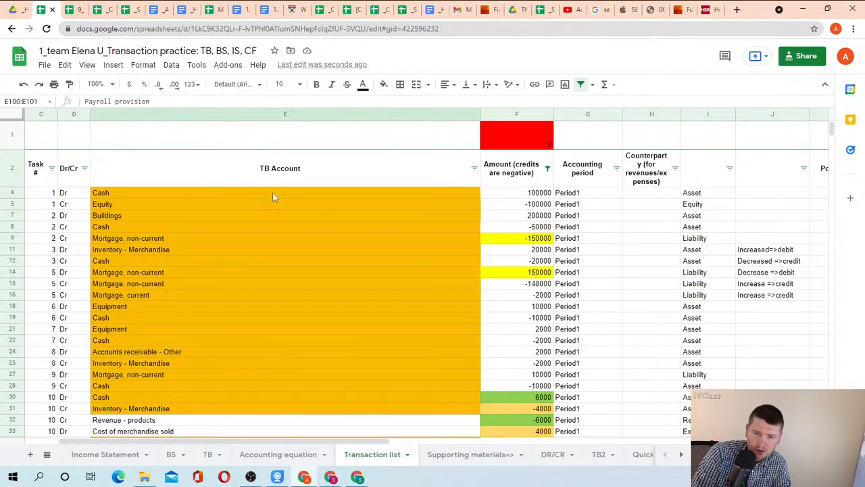
{"action": "scroll", "coordinate": [532, 217], "scroll_direction": "down", "scroll_amount": 15}
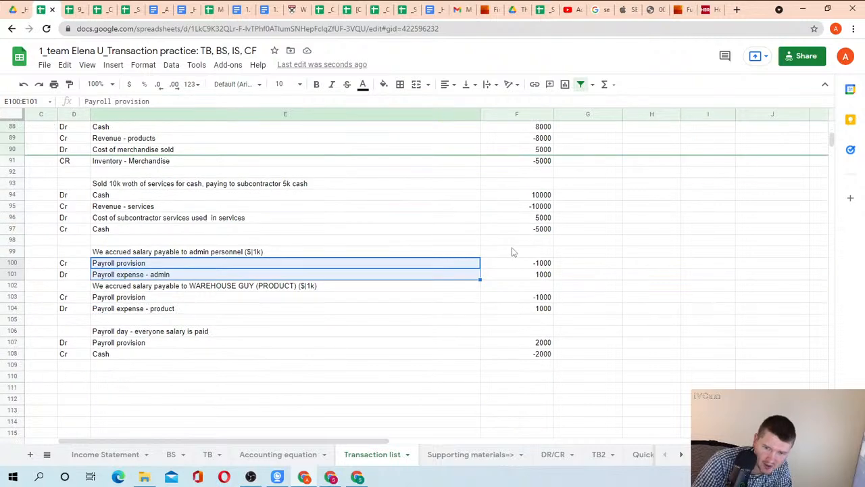
{"action": "left_click_drag", "start_coordinate": [525, 175], "coordinate": [522, 184]}
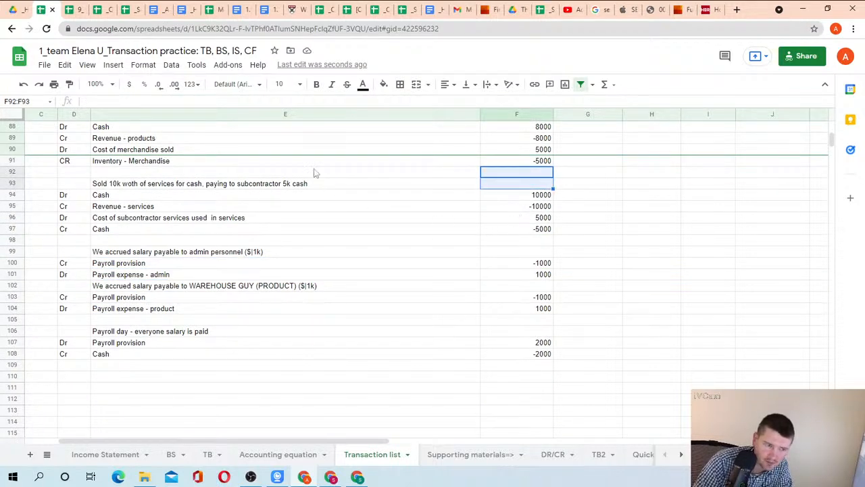
{"action": "scroll", "coordinate": [316, 175], "scroll_direction": "up", "scroll_amount": 2}
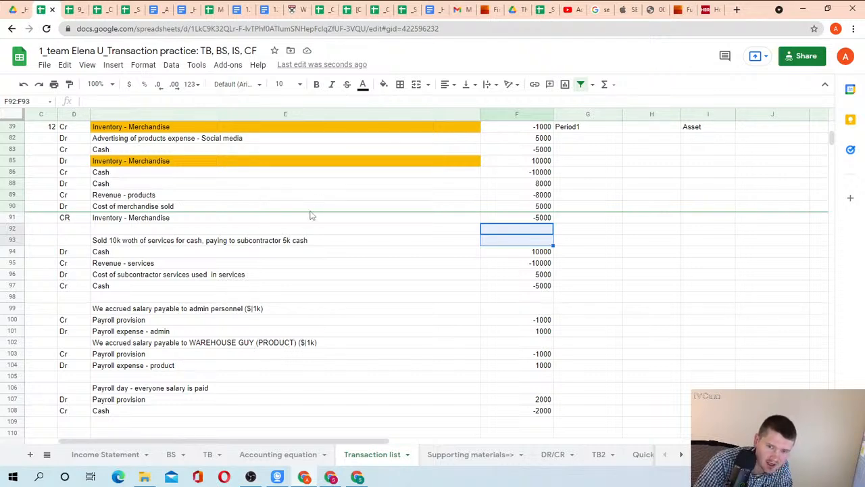
{"action": "scroll", "coordinate": [540, 216], "scroll_direction": "up", "scroll_amount": 15}
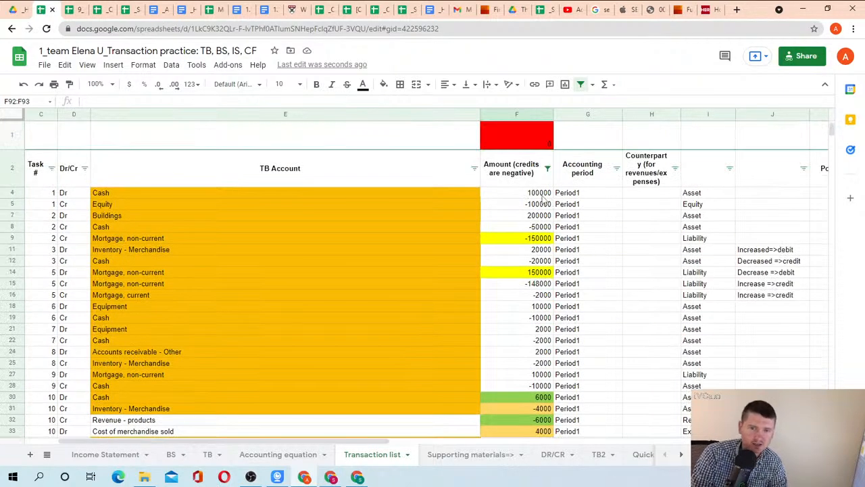
Step: Check the value list of the Amount filter, and turn off the filter on the Transaction list
{"action": "left_click", "coordinate": [548, 168]}
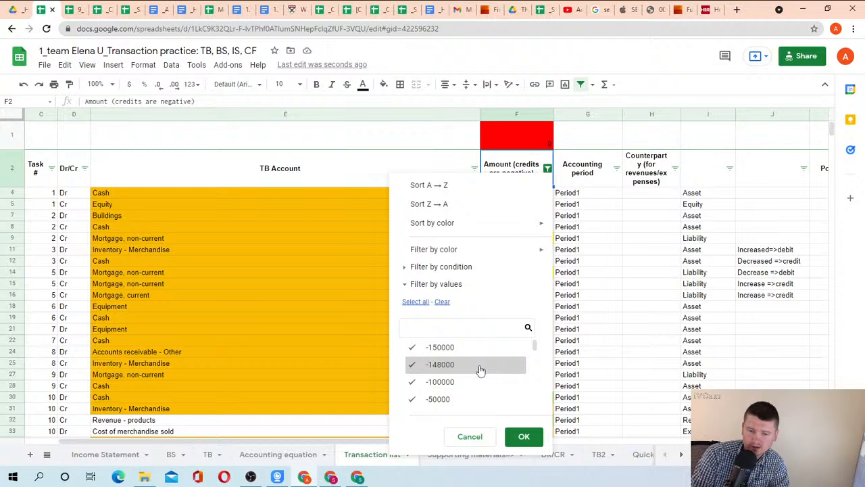
{"action": "left_click", "coordinate": [74, 166]}
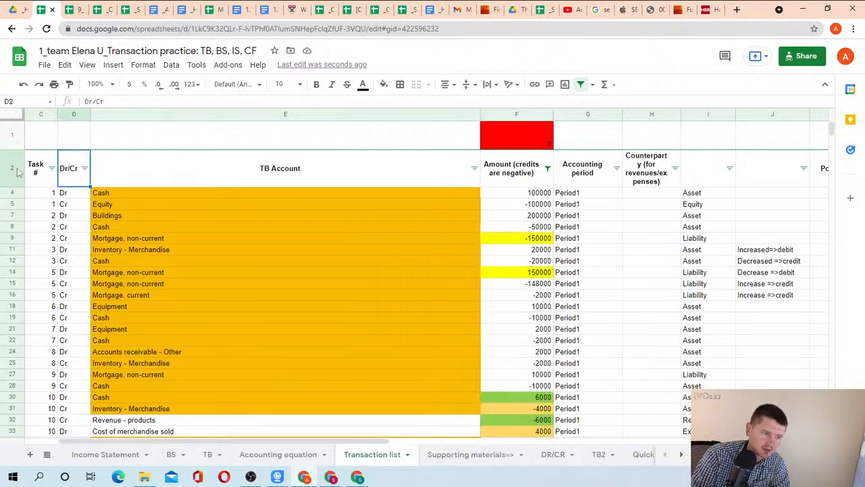
{"action": "left_click", "coordinate": [16, 169]}
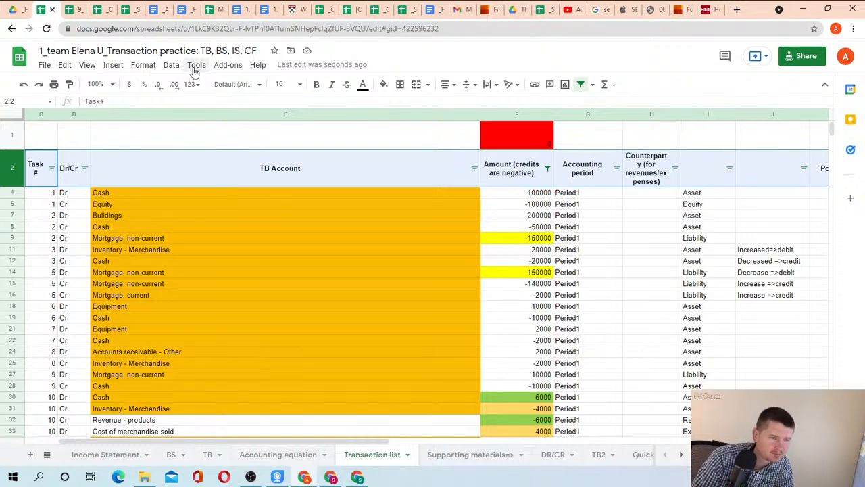
{"action": "left_click", "coordinate": [173, 66]}
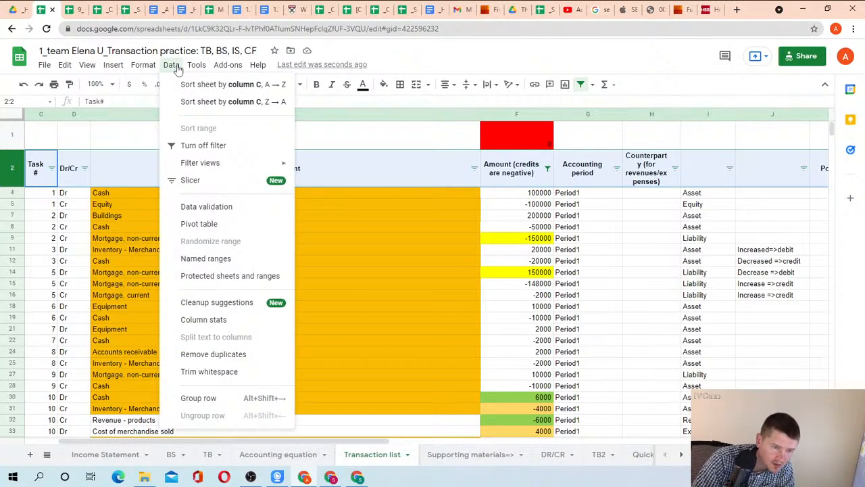
{"action": "left_click", "coordinate": [201, 145]}
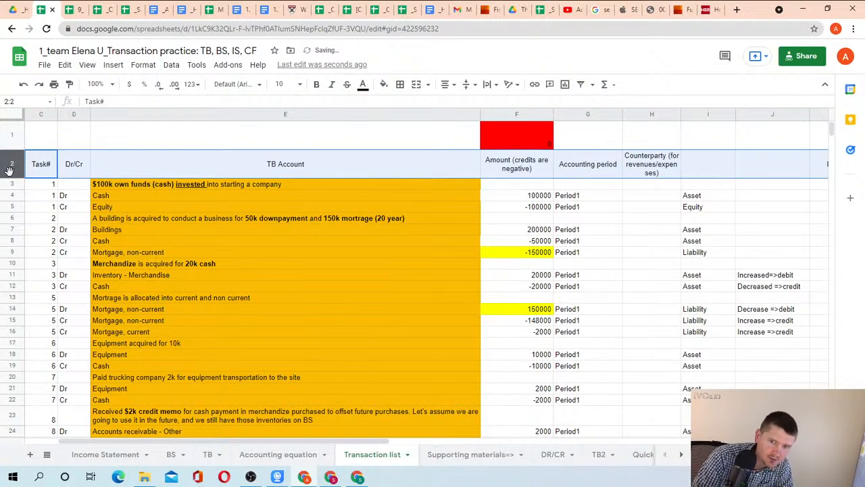
Step: Create a new filter on the Transaction list covering rows 2 to 429
{"action": "key", "text": "ctrl+shift+Down"}
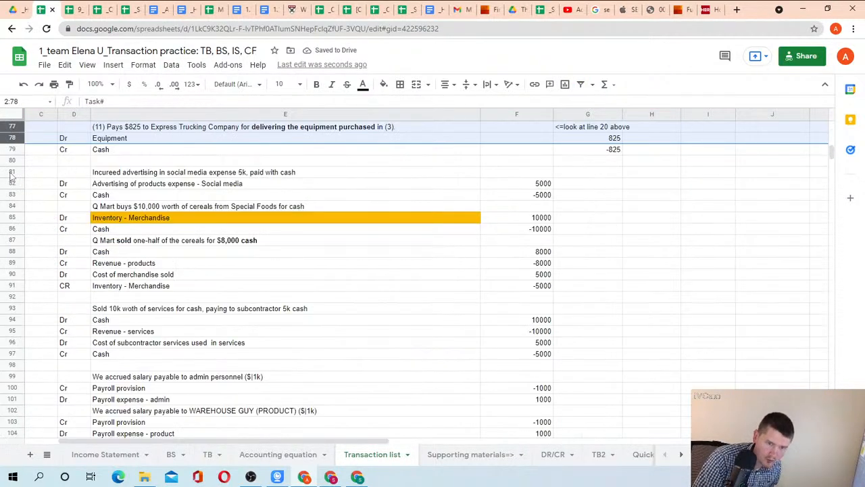
{"action": "key", "text": "ctrl+shift+Down"}
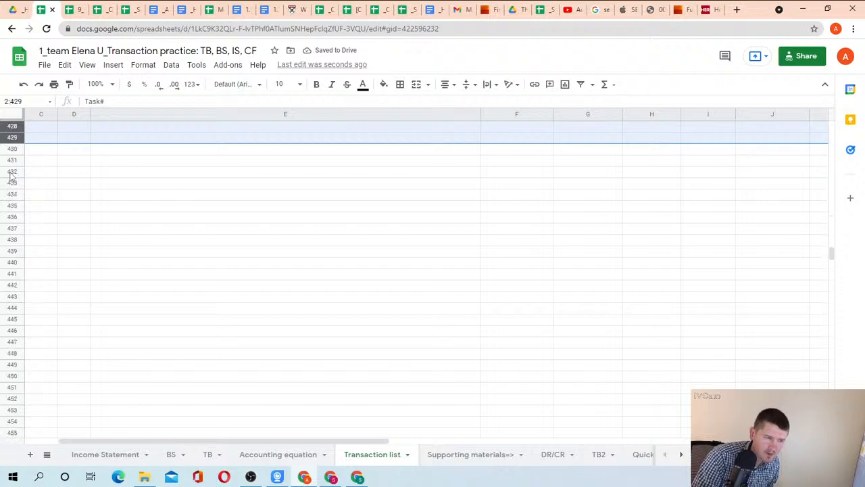
{"action": "left_click", "coordinate": [171, 65]}
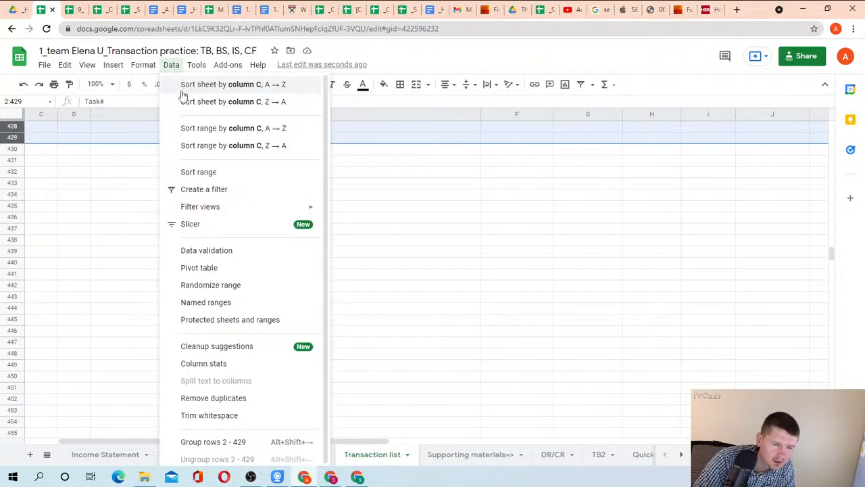
{"action": "left_click", "coordinate": [207, 189]}
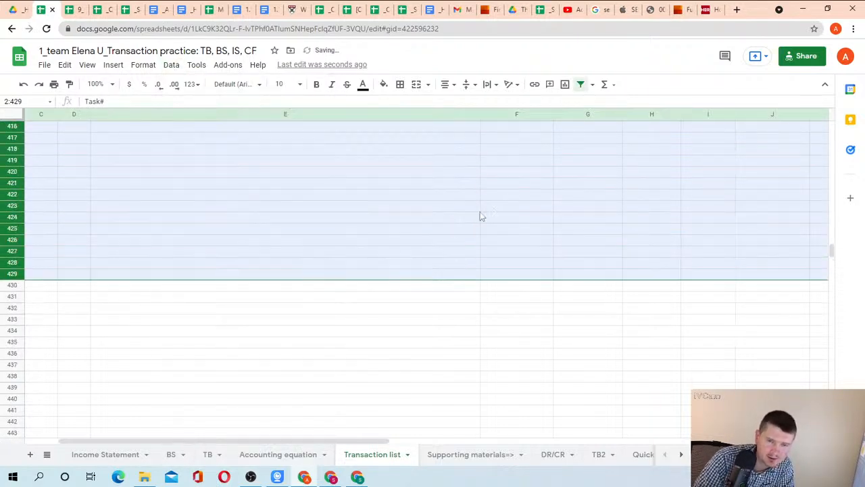
Step: Exclude blank values from the Amount column with the new filter
{"action": "scroll", "coordinate": [481, 216], "scroll_direction": "up", "scroll_amount": 5}
{"action": "left_click_drag", "start_coordinate": [834, 256], "coordinate": [833, 125]}
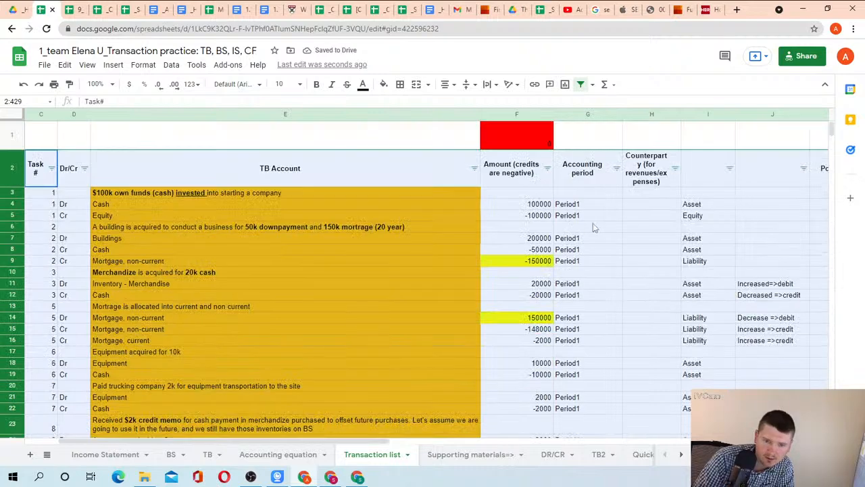
{"action": "left_click", "coordinate": [548, 168]}
{"action": "left_click", "coordinate": [413, 348]}
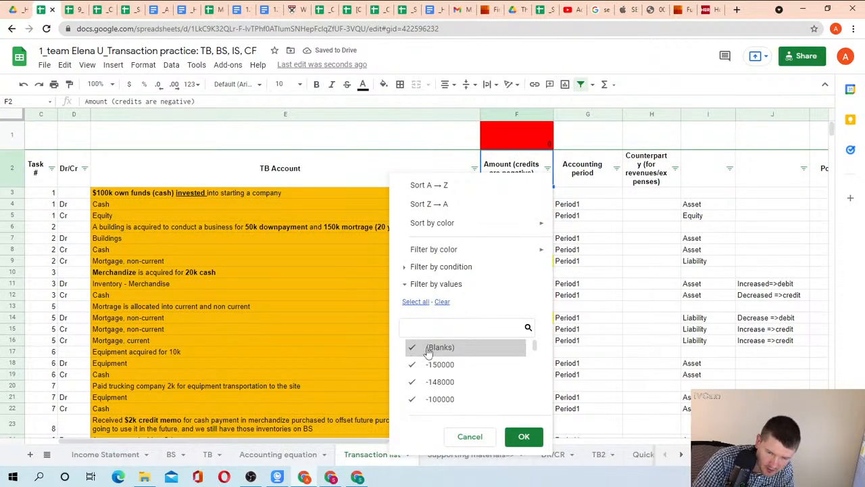
{"action": "left_click", "coordinate": [524, 436]}
Step: Examine the Vlookup check values in column M down to row 108 for lookup errors
{"action": "left_click", "coordinate": [524, 273]}
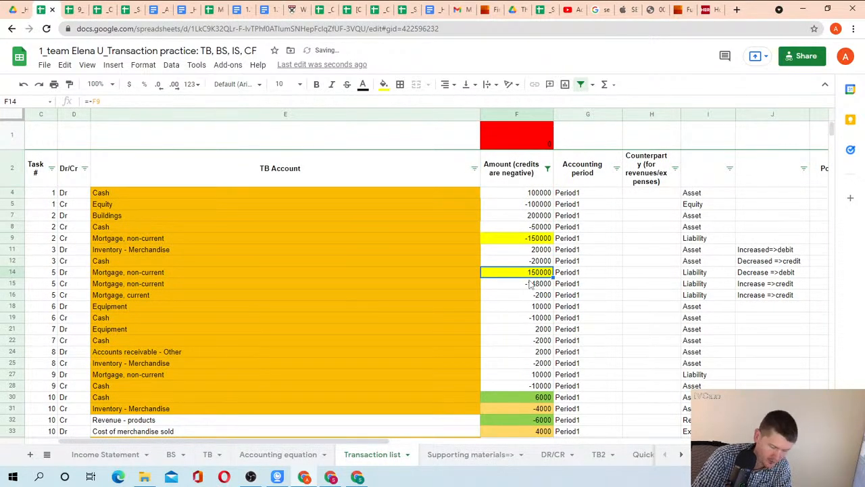
{"action": "key", "text": "Right"}
{"action": "key", "text": "Right"}
{"action": "key", "text": "Right"}
{"action": "key", "text": "Right"}
{"action": "key", "text": "Right"}
{"action": "key", "text": "Right"}
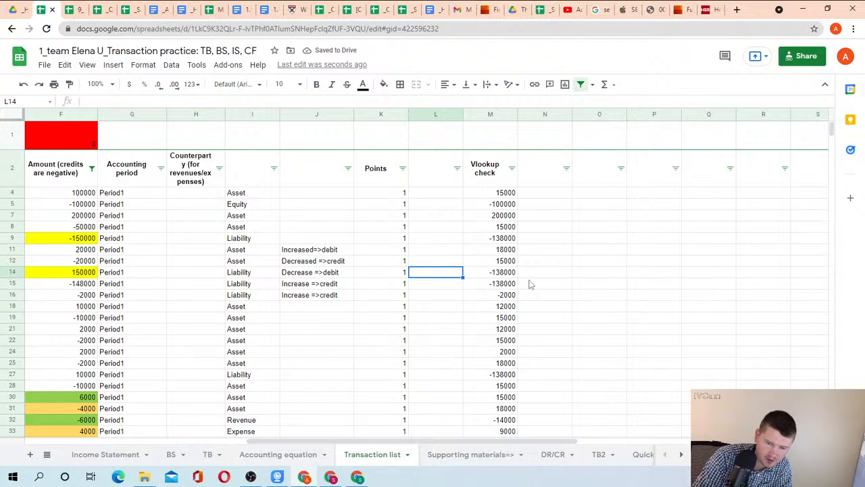
{"action": "key", "text": "Right"}
{"action": "key", "text": "Down"}
{"action": "key", "text": "Down"}
{"action": "key", "text": "Down"}
{"action": "key", "text": "Down"}
{"action": "key", "text": "Down"}
{"action": "key", "text": "Down"}
{"action": "key", "text": "Down"}
{"action": "key", "text": "Down"}
{"action": "key", "text": "Down"}
{"action": "key", "text": "Down"}
{"action": "key", "text": "Down"}
{"action": "key", "text": "Down"}
{"action": "key", "text": "Down"}
{"action": "key", "text": "Down"}
{"action": "key", "text": "Down"}
{"action": "key", "text": "Down"}
{"action": "key", "text": "Down"}
{"action": "key", "text": "Down"}
{"action": "key", "text": "Down"}
{"action": "key", "text": "Down"}
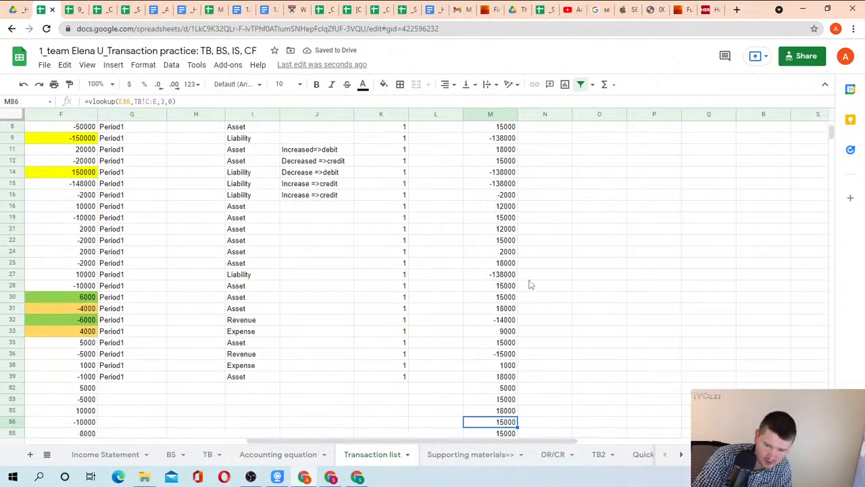
{"action": "key", "text": "Down"}
{"action": "key", "text": "Down"}
{"action": "key", "text": "Down"}
{"action": "key", "text": "Down"}
{"action": "key", "text": "Down"}
{"action": "key", "text": "Down"}
{"action": "key", "text": "Down"}
{"action": "key", "text": "Down"}
{"action": "key", "text": "Down"}
{"action": "key", "text": "Down"}
{"action": "key", "text": "Up"}
{"action": "key", "text": "Up"}
{"action": "key", "text": "Up"}
{"action": "key", "text": "Up"}
{"action": "key", "text": "Up"}
{"action": "key", "text": "Up"}
{"action": "key", "text": "Up"}
{"action": "key", "text": "Up"}
{"action": "key", "text": "Up"}
{"action": "key", "text": "Up"}
{"action": "key", "text": "Up"}
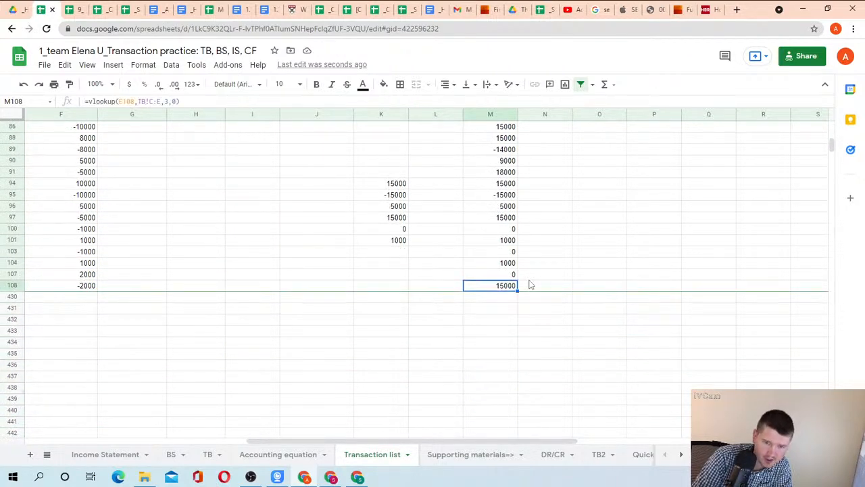
Step: Examine the Dr/Cr, TB Account and Amount entries in the last filtered rows, ending at row 108
{"action": "key", "text": "Left"}
{"action": "key", "text": "Left"}
{"action": "key", "text": "Left"}
{"action": "key", "text": "Left"}
{"action": "key", "text": "Left"}
{"action": "key", "text": "Left"}
{"action": "key", "text": "Left"}
{"action": "key", "text": "Left"}
{"action": "key", "text": "Left"}
{"action": "key", "text": "Left"}
{"action": "key", "text": "Left"}
{"action": "key", "text": "Left"}
{"action": "key", "text": "Right"}
{"action": "key", "text": "Right"}
{"action": "key", "text": "Right"}
{"action": "key", "text": "Right"}
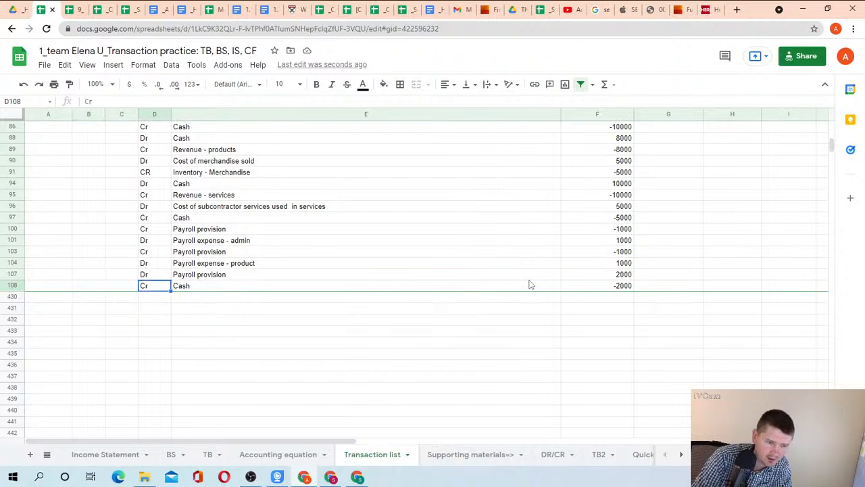
Step: Examine the filtered TB Account entries upward from row 108 to the first transactions of the list
{"action": "key", "text": "Up"}
{"action": "key", "text": "Up"}
{"action": "key", "text": "Up"}
{"action": "key", "text": "Up"}
{"action": "key", "text": "Up"}
{"action": "key", "text": "Up"}
{"action": "key", "text": "Up"}
{"action": "key", "text": "Up"}
{"action": "key", "text": "Up"}
{"action": "key", "text": "Up"}
{"action": "key", "text": "Up"}
{"action": "key", "text": "Up"}
{"action": "key", "text": "Up"}
{"action": "key", "text": "Up"}
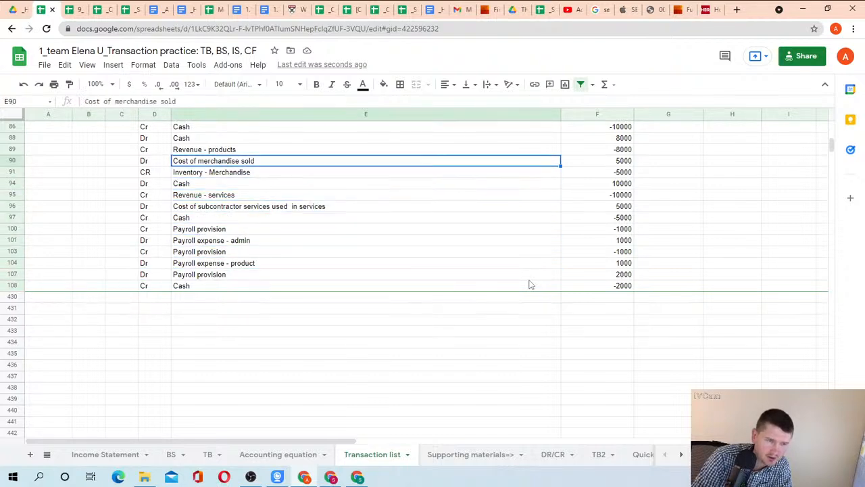
{"action": "key", "text": "Up"}
{"action": "key", "text": "Up"}
{"action": "key", "text": "Up"}
{"action": "key", "text": "Up"}
{"action": "key", "text": "Up"}
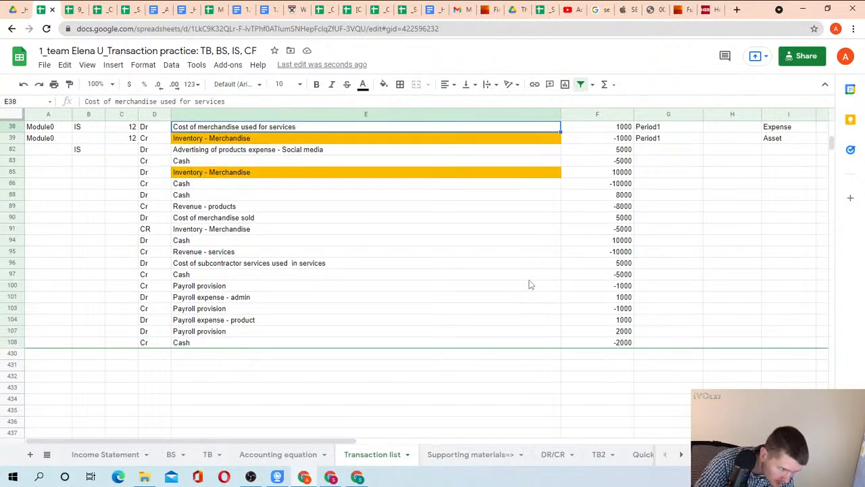
{"action": "key", "text": "Up"}
{"action": "key", "text": "Up"}
{"action": "key", "text": "Up"}
{"action": "key", "text": "Up"}
{"action": "key", "text": "Up"}
{"action": "key", "text": "Up"}
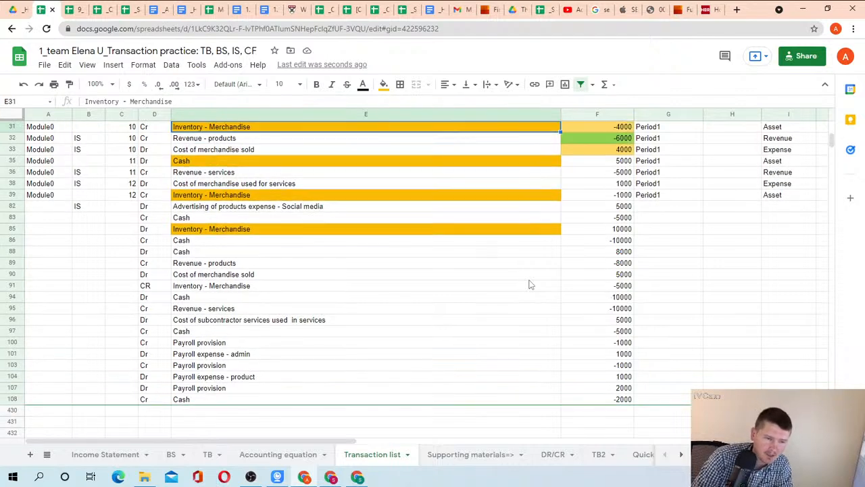
{"action": "scroll", "coordinate": [531, 284], "scroll_direction": "up", "scroll_amount": 10}
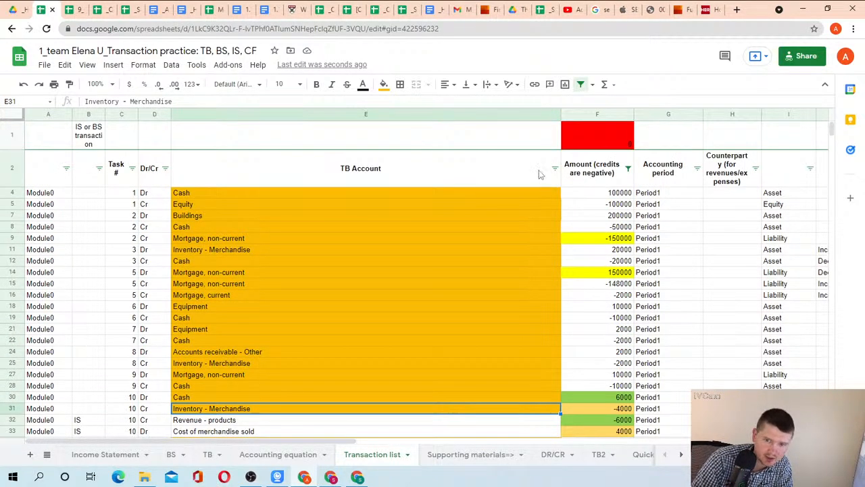
Step: Include blank values again in the Amount column filter of the Transaction list
{"action": "left_click", "coordinate": [555, 168]}
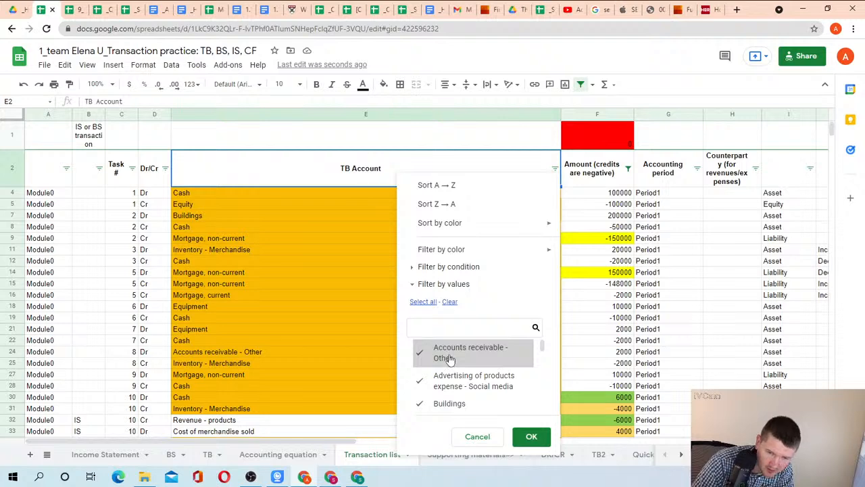
{"action": "left_click", "coordinate": [596, 195]}
{"action": "left_click", "coordinate": [628, 168]}
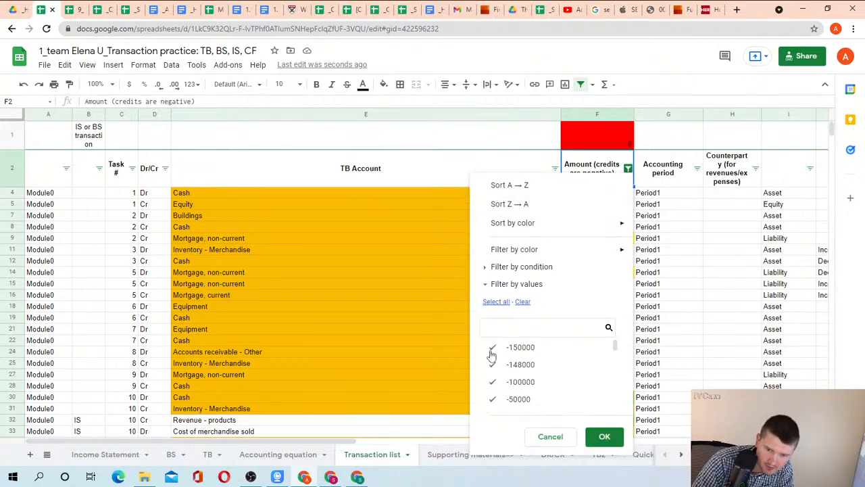
{"action": "left_click", "coordinate": [602, 437]}
Step: Examine the accounts and amounts of the salary accrual and payroll day entries in rows 99 to 108
{"action": "scroll", "coordinate": [352, 328], "scroll_direction": "down", "scroll_amount": 15}
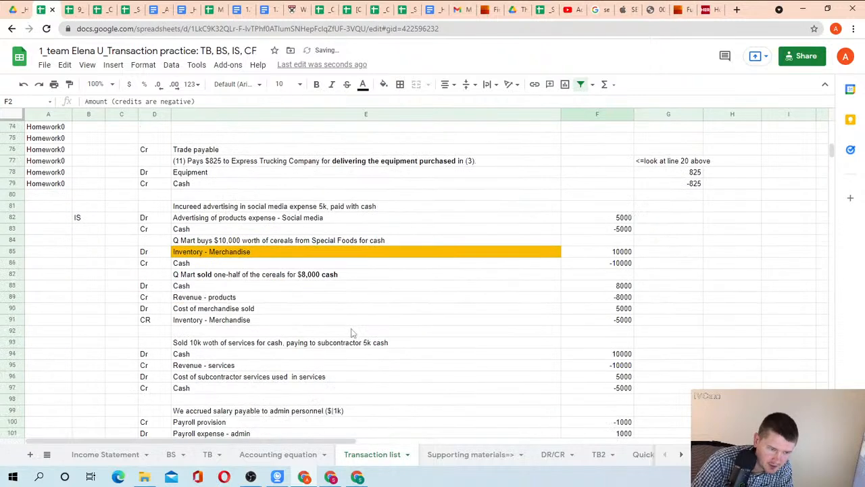
{"action": "scroll", "coordinate": [352, 333], "scroll_direction": "down", "scroll_amount": 5}
{"action": "left_click", "coordinate": [245, 322]}
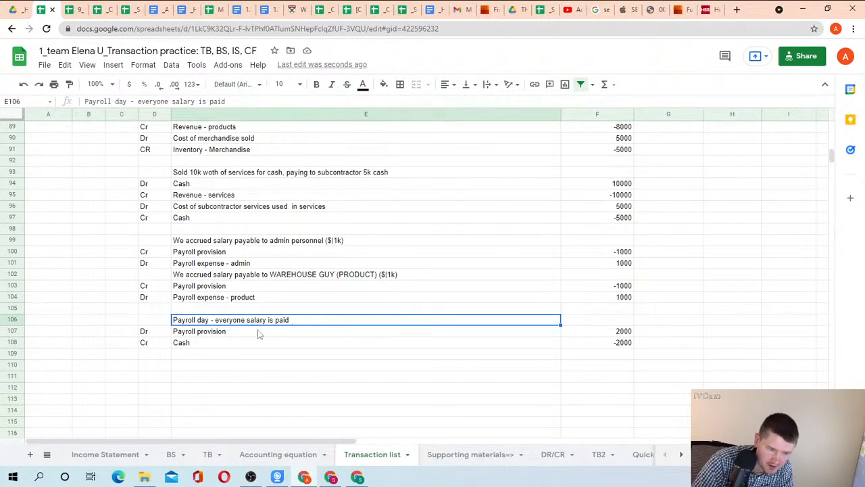
{"action": "left_click", "coordinate": [600, 342]}
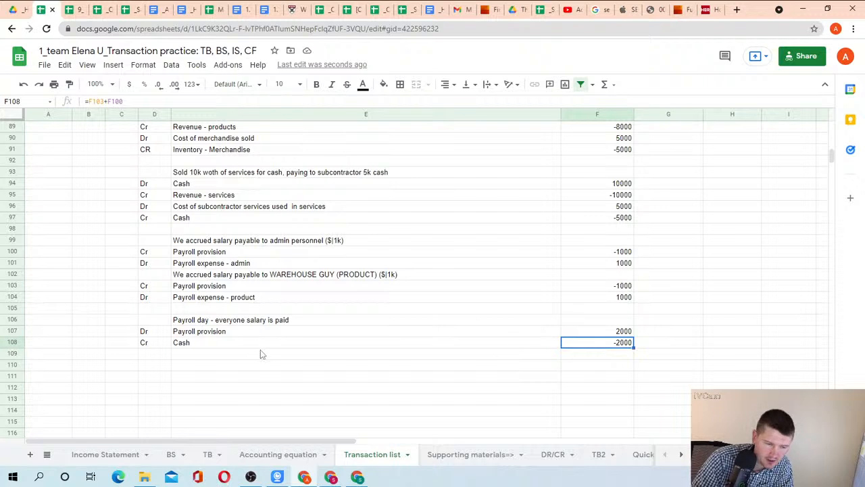
{"action": "left_click", "coordinate": [238, 286]}
{"action": "left_click", "coordinate": [211, 252]}
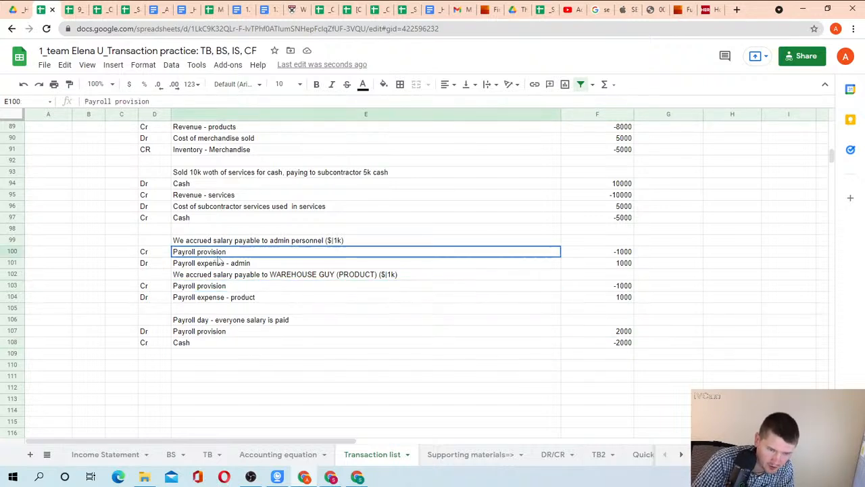
{"action": "left_click", "coordinate": [224, 265]}
{"action": "left_click", "coordinate": [199, 255]}
{"action": "left_click_drag", "start_coordinate": [199, 255], "coordinate": [216, 301]}
{"action": "left_click", "coordinate": [211, 278]}
{"action": "left_click", "coordinate": [216, 301]}
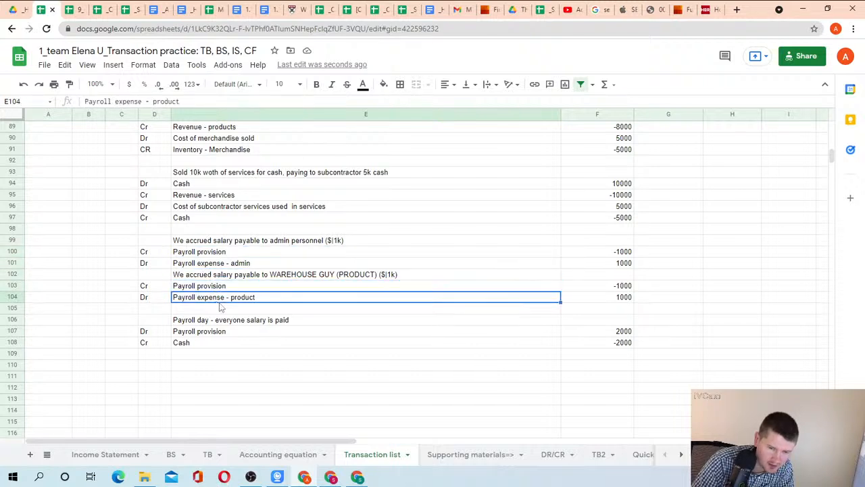
{"action": "left_click_drag", "start_coordinate": [610, 290], "coordinate": [611, 299]}
{"action": "left_click_drag", "start_coordinate": [610, 250], "coordinate": [612, 264]}
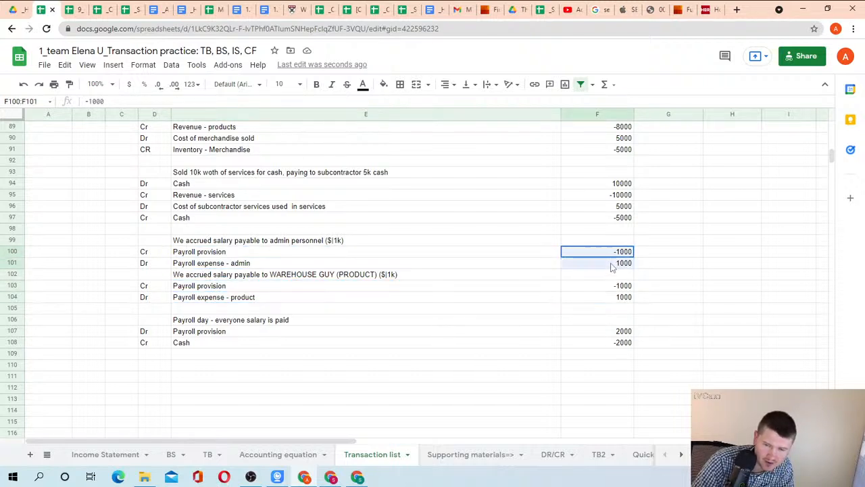
Step: Examine the accounts and amounts of the services sale with subcontractor payment in rows 93 to 97
{"action": "scroll", "coordinate": [234, 196], "scroll_direction": "up", "scroll_amount": 1}
{"action": "left_click", "coordinate": [228, 196]}
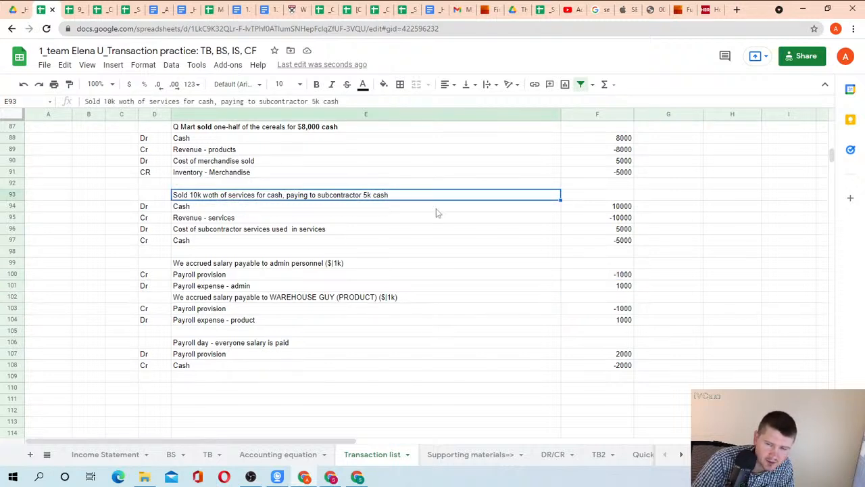
{"action": "left_click", "coordinate": [209, 210]}
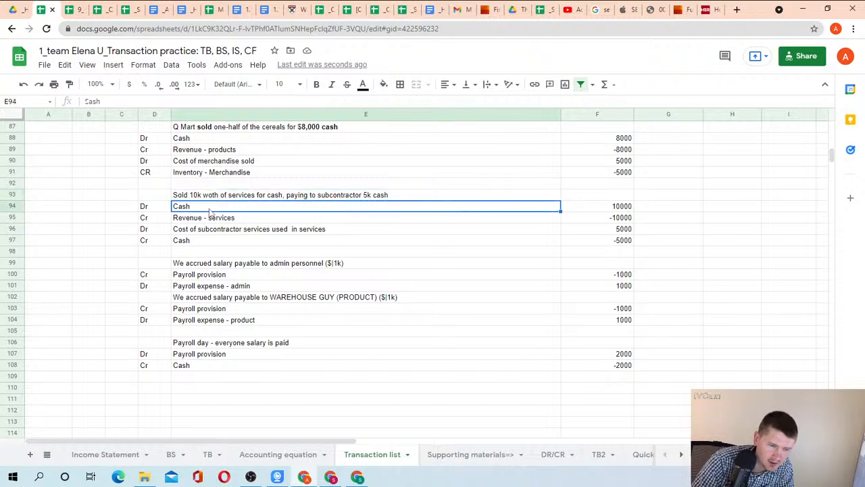
{"action": "left_click", "coordinate": [227, 219]}
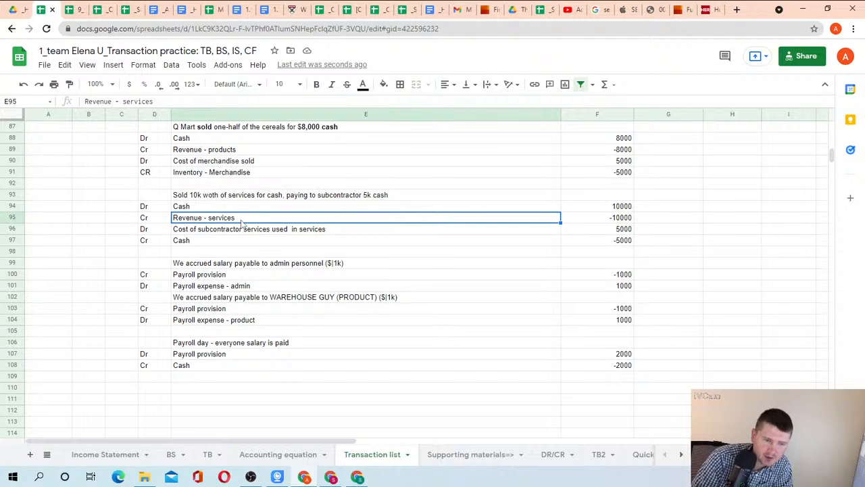
{"action": "left_click", "coordinate": [242, 231]}
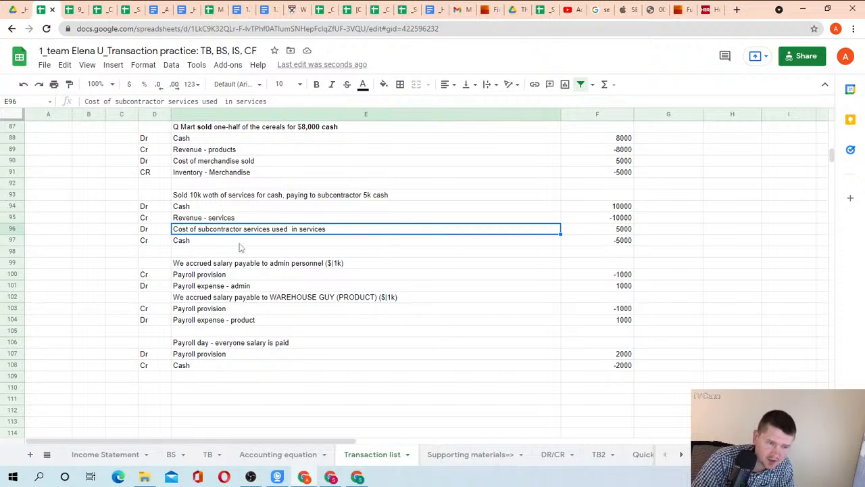
{"action": "left_click", "coordinate": [249, 242]}
{"action": "left_click", "coordinate": [612, 244]}
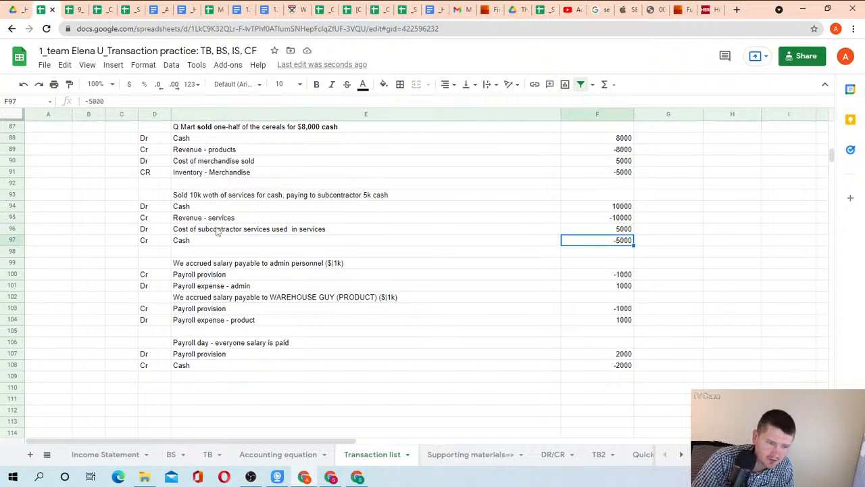
{"action": "left_click_drag", "start_coordinate": [218, 230], "coordinate": [587, 242]}
Step: Examine the accounts, amounts and formulas of the Q Mart cereal purchase and sale entries in rows 84 to 91
{"action": "scroll", "coordinate": [334, 219], "scroll_direction": "up", "scroll_amount": 3}
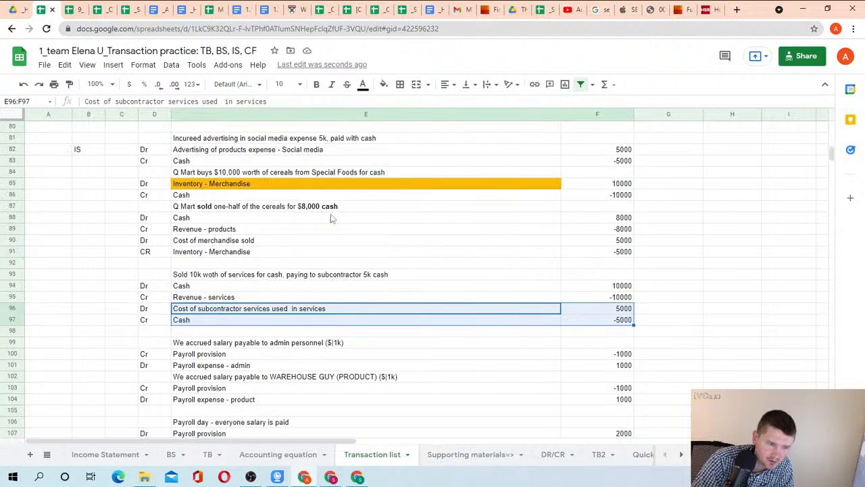
{"action": "left_click", "coordinate": [219, 211]}
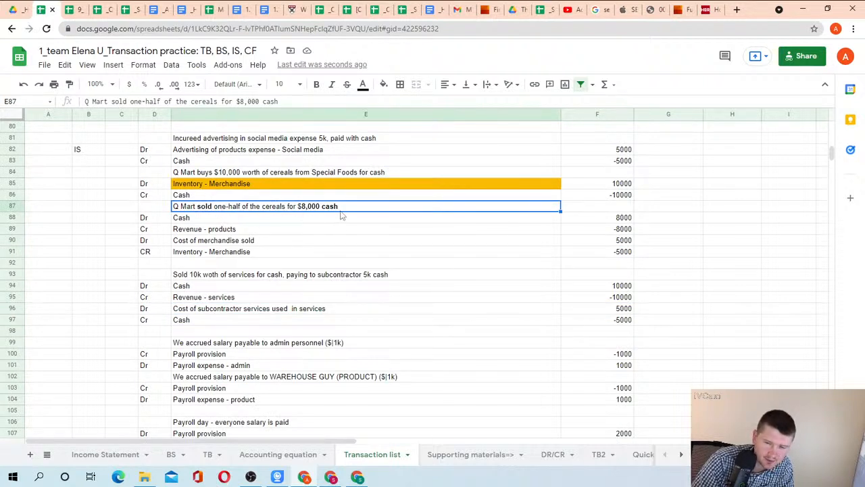
{"action": "left_click_drag", "start_coordinate": [232, 220], "coordinate": [238, 233]}
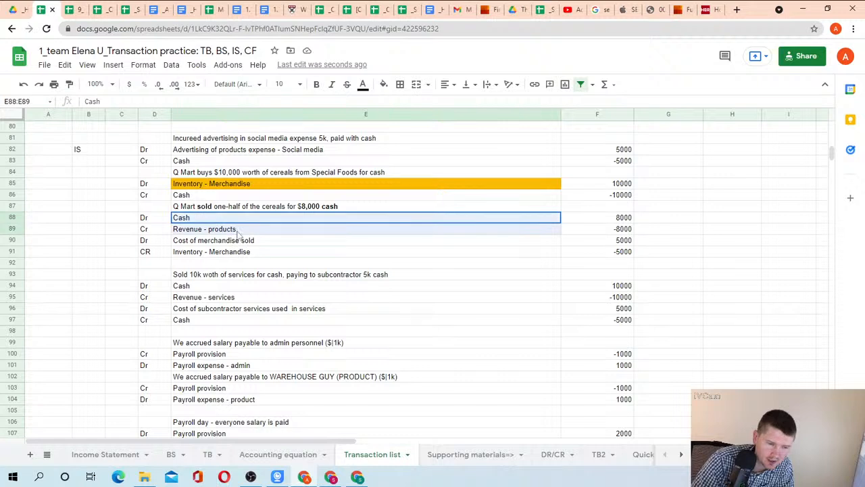
{"action": "left_click_drag", "start_coordinate": [622, 219], "coordinate": [624, 230]}
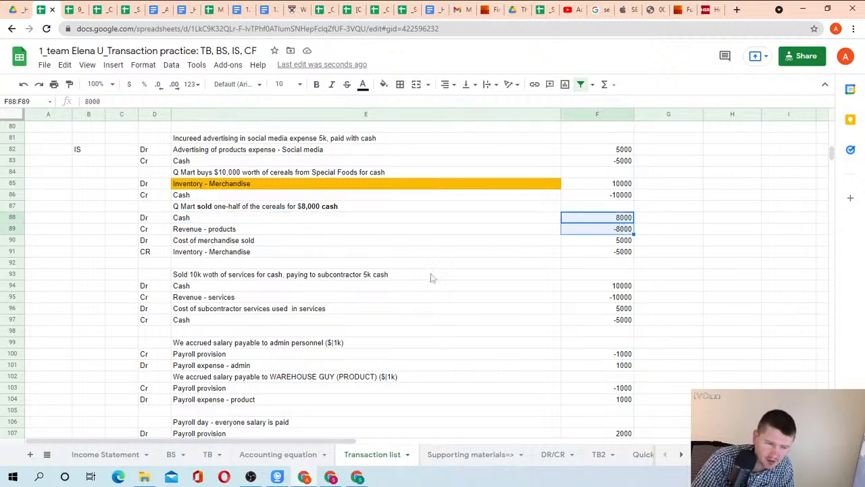
{"action": "left_click", "coordinate": [264, 243]}
{"action": "left_click", "coordinate": [264, 254]}
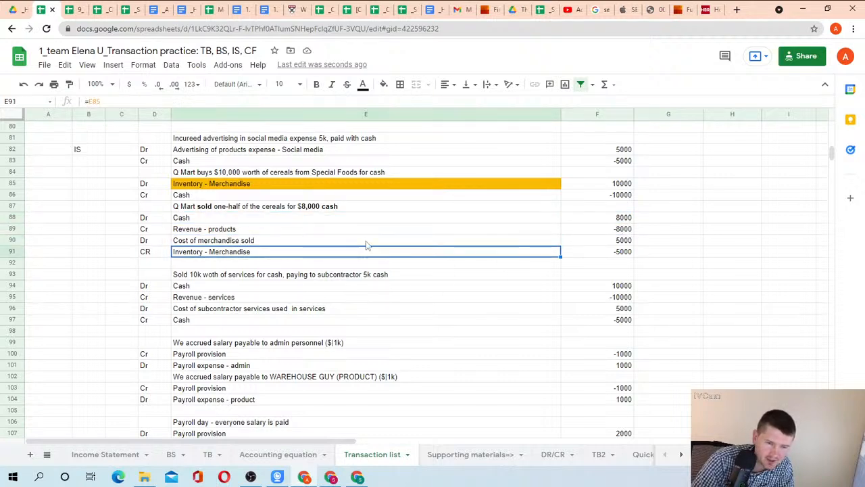
{"action": "left_click", "coordinate": [244, 175]}
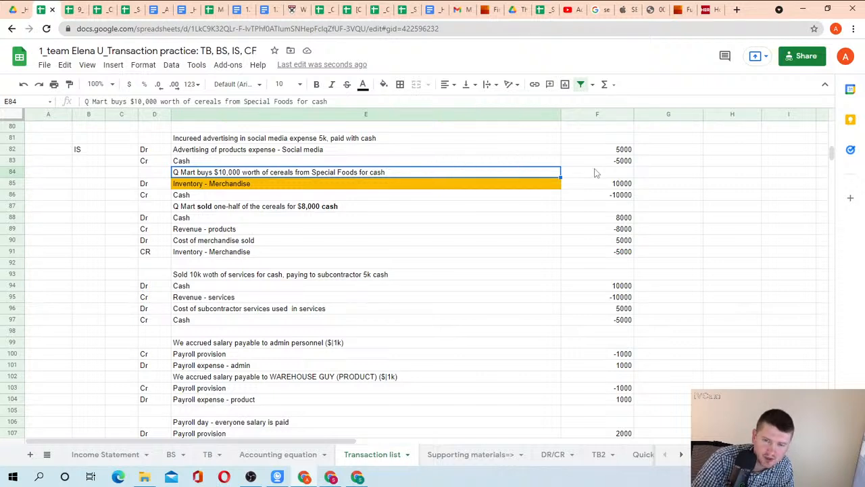
{"action": "left_click", "coordinate": [614, 185]}
{"action": "left_click", "coordinate": [613, 194]}
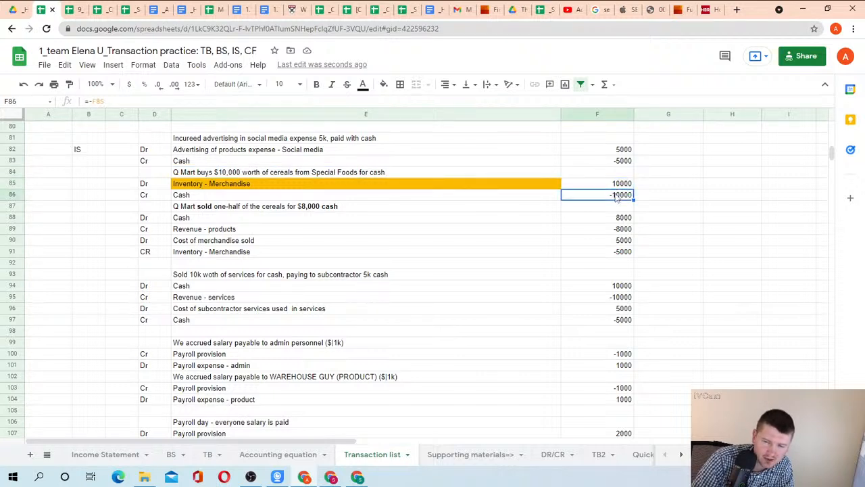
{"action": "left_click_drag", "start_coordinate": [614, 243], "coordinate": [612, 254]}
{"action": "left_click", "coordinate": [611, 253]}
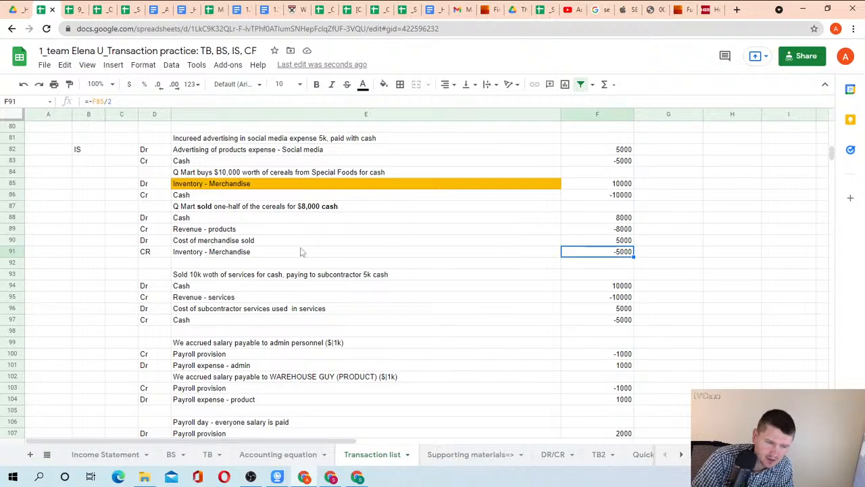
Step: Examine the social media advertising entry in rows 81 to 83 and the Module0 and Homework0 transactions above it
{"action": "scroll", "coordinate": [267, 247], "scroll_direction": "up", "scroll_amount": 2}
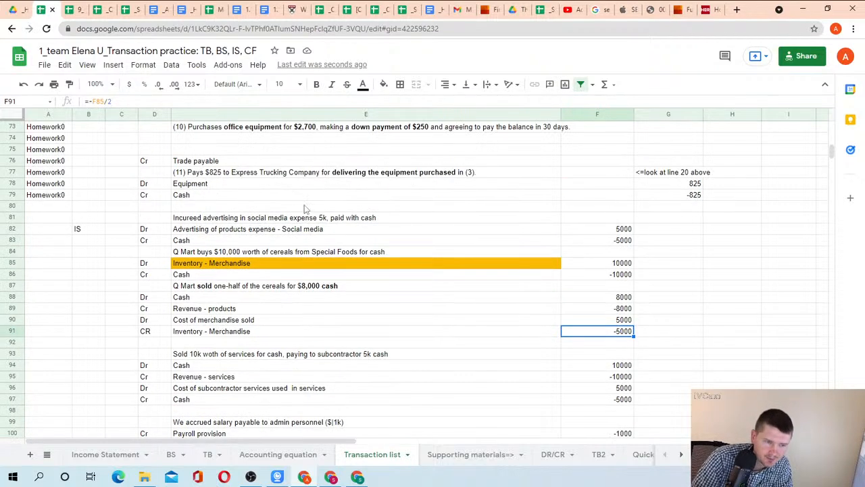
{"action": "left_click", "coordinate": [268, 232]}
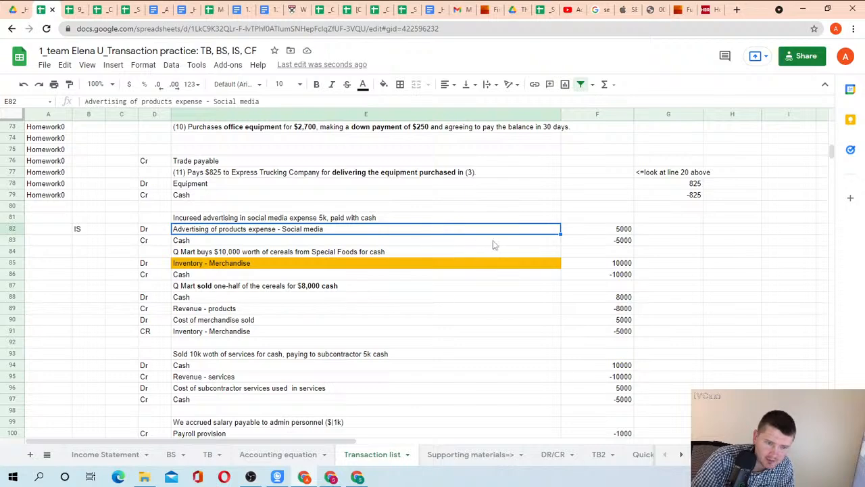
{"action": "left_click_drag", "start_coordinate": [612, 230], "coordinate": [619, 242]}
{"action": "left_click", "coordinate": [344, 242]}
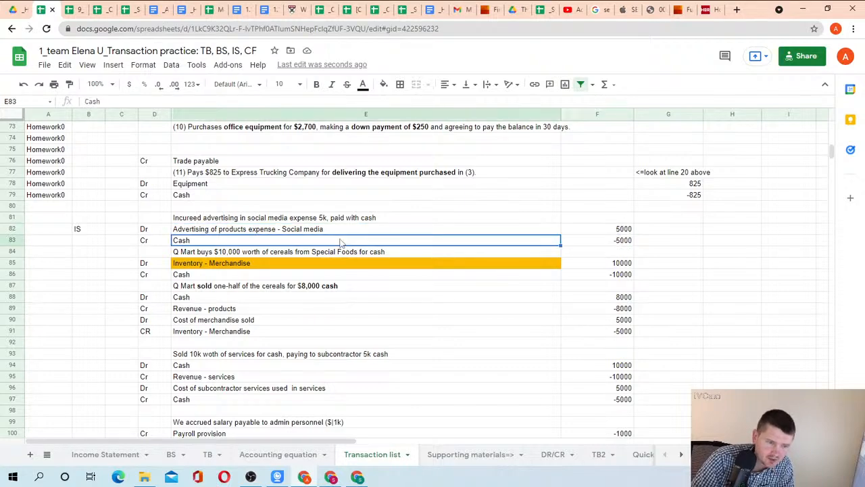
{"action": "scroll", "coordinate": [333, 219], "scroll_direction": "up", "scroll_amount": 4}
{"action": "scroll", "coordinate": [332, 220], "scroll_direction": "up", "scroll_amount": 20}
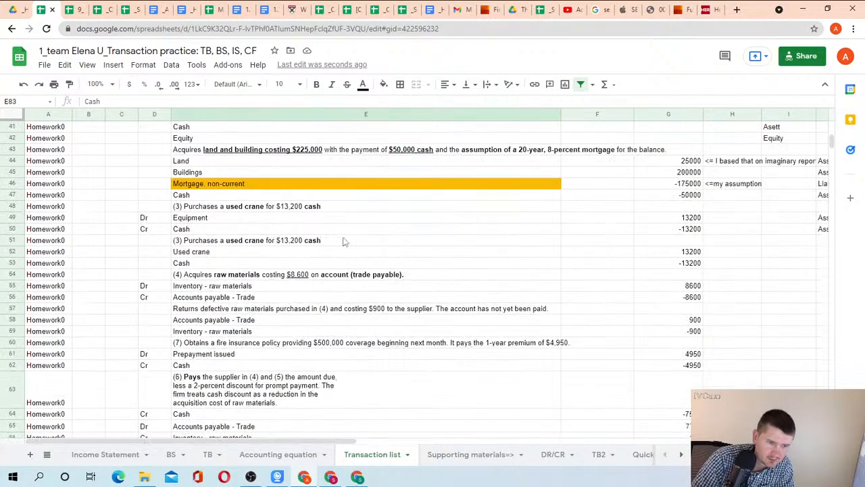
{"action": "scroll", "coordinate": [345, 243], "scroll_direction": "up", "scroll_amount": 2}
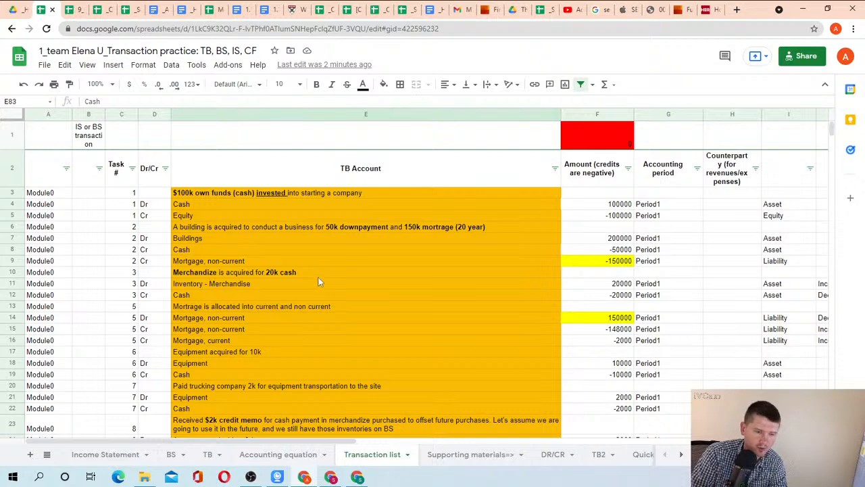
{"action": "scroll", "coordinate": [317, 268], "scroll_direction": "down", "scroll_amount": 10}
{"action": "scroll", "coordinate": [319, 263], "scroll_direction": "down", "scroll_amount": 4}
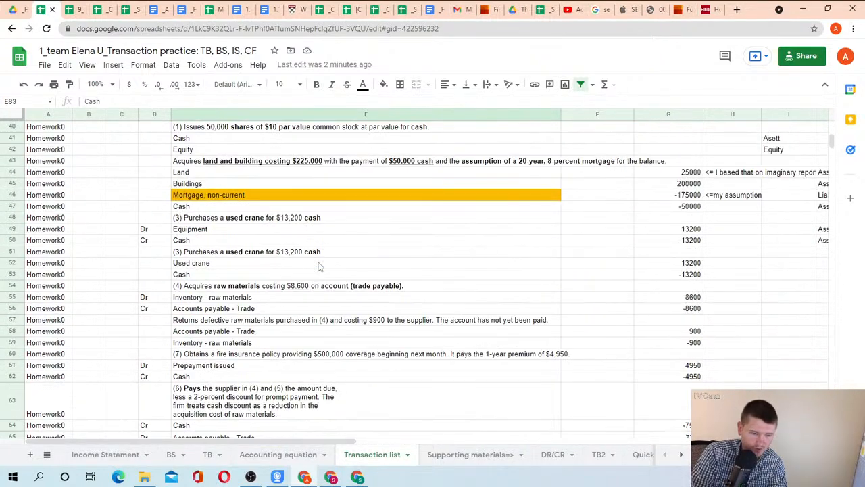
{"action": "scroll", "coordinate": [319, 267], "scroll_direction": "down", "scroll_amount": 2}
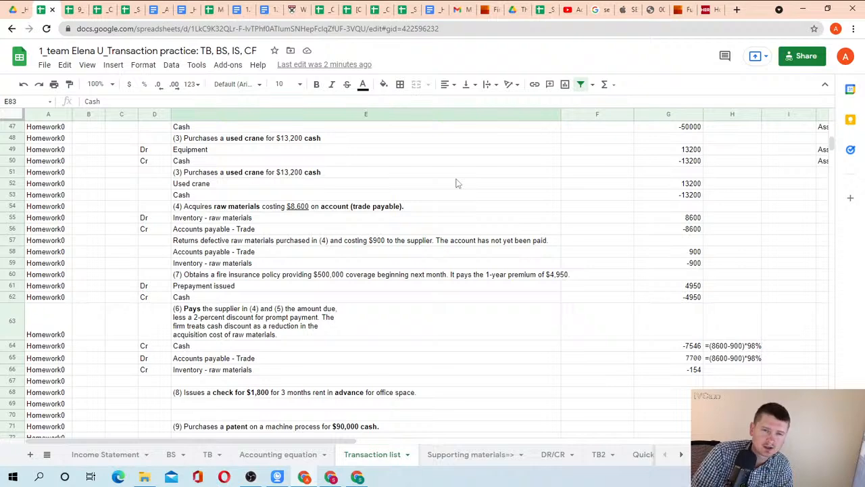
Step: Copy the YouTube link for the October 30 resume and CV session from cell H32 of the _Schedule spreadsheet
{"action": "left_click", "coordinate": [131, 10]}
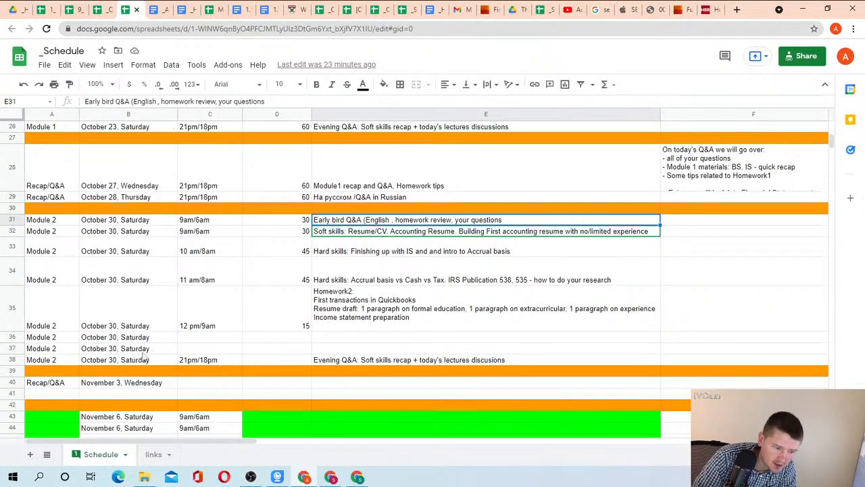
{"action": "key", "text": "Right"}
{"action": "key", "text": "Right"}
{"action": "key", "text": "Right"}
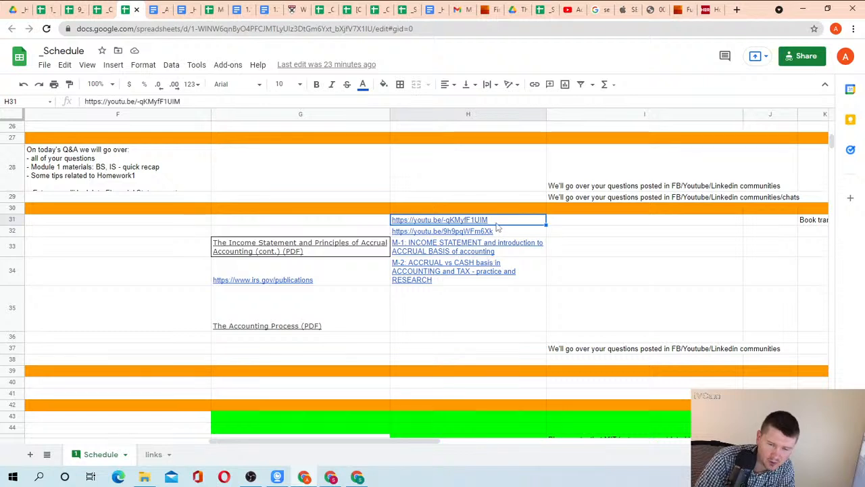
{"action": "left_click", "coordinate": [505, 234]}
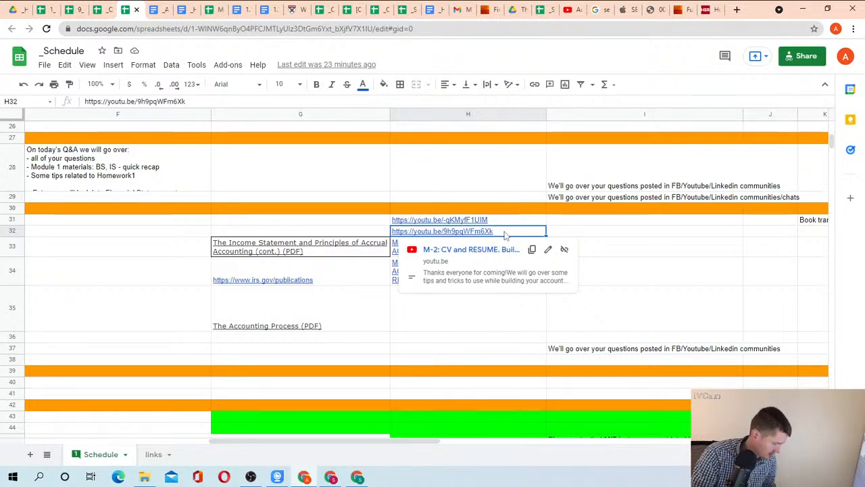
{"action": "key", "text": "ctrl+c"}
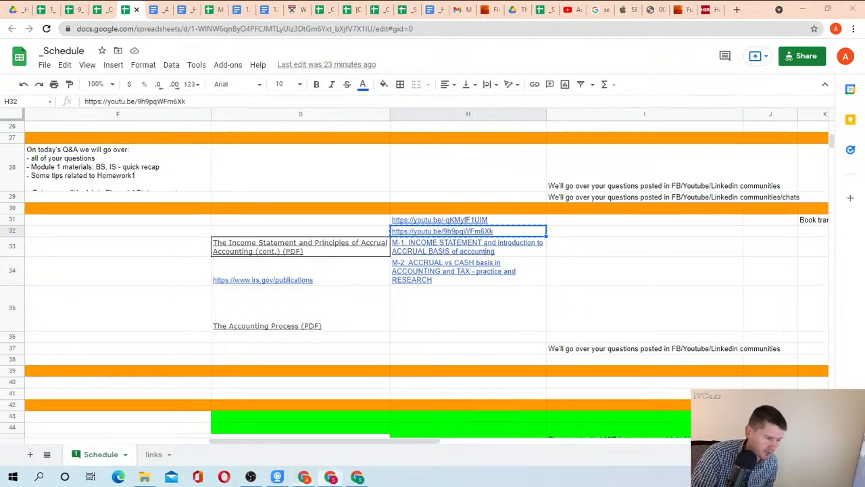